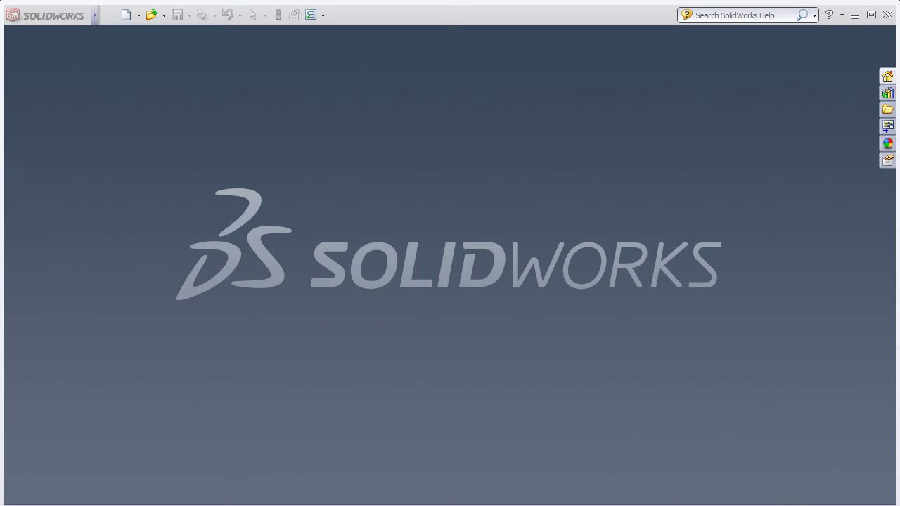
# - Check the bracket's dimensions in the Adobe Reader drawing and create a new part document in SolidWorks
pyautogui.hotkey('alt', 'Tab')
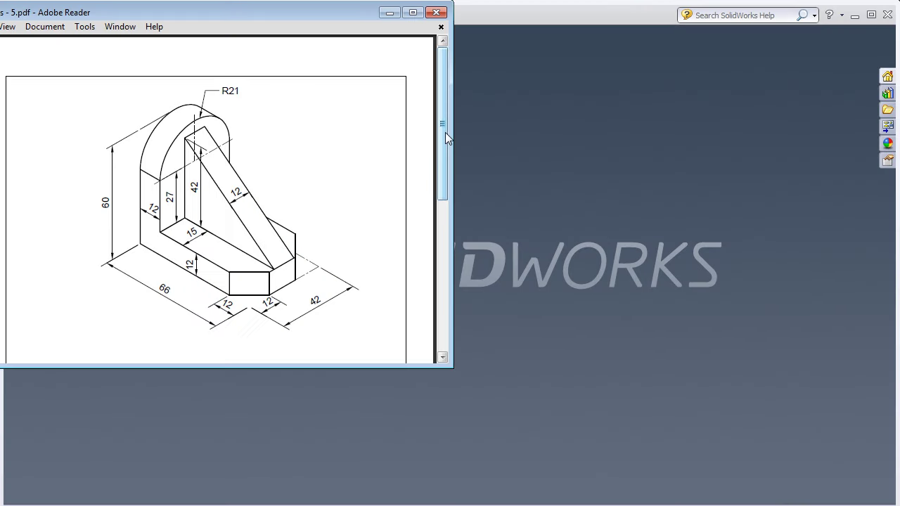
pyautogui.moveTo(445, 133)
pyautogui.mouseDown()
pyautogui.moveTo(453, 277)
pyautogui.moveTo(464, 132)
pyautogui.mouseUp()
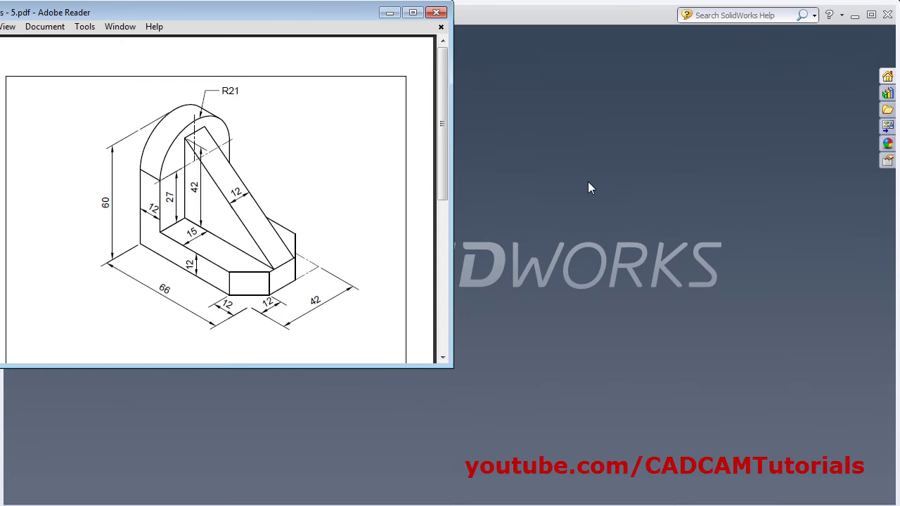
pyautogui.hotkey('alt', 'Tab')
pyautogui.click(128, 17)
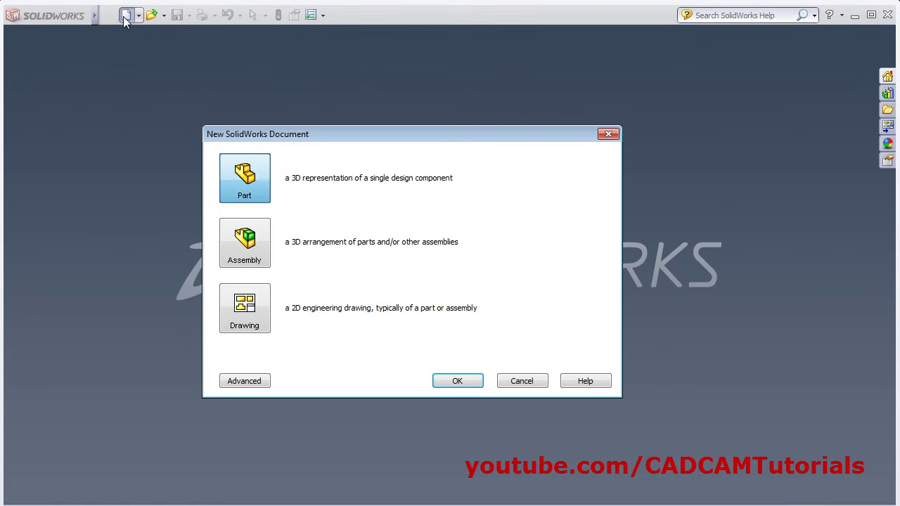
pyautogui.click(458, 383)
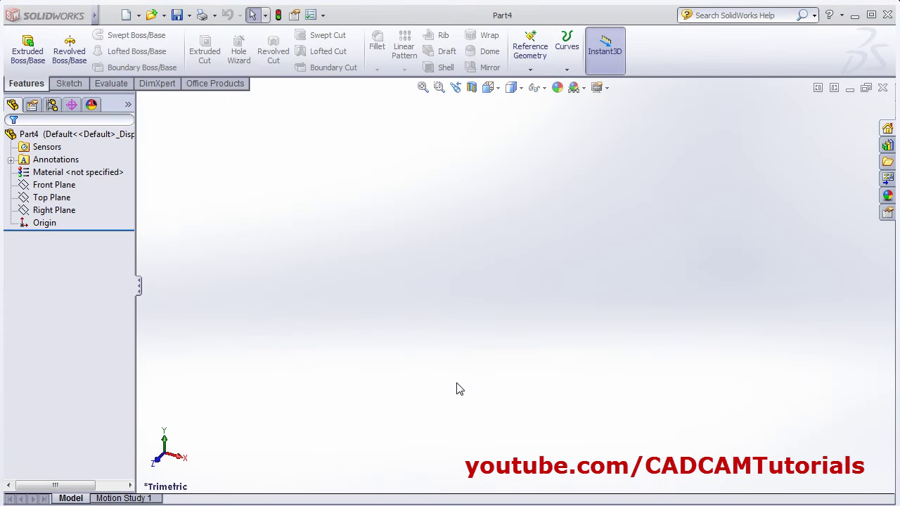
# - Start an Extruded Boss/Base sketch on the Top Plane and draw a center rectangle about 136 by 81 mm at the origin
pyautogui.hotkey('alt', 'Tab')
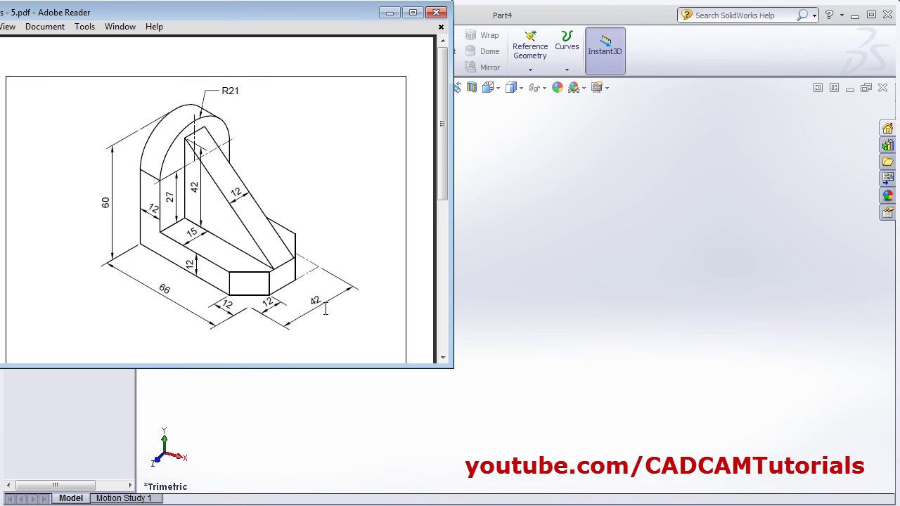
pyautogui.click(704, 223)
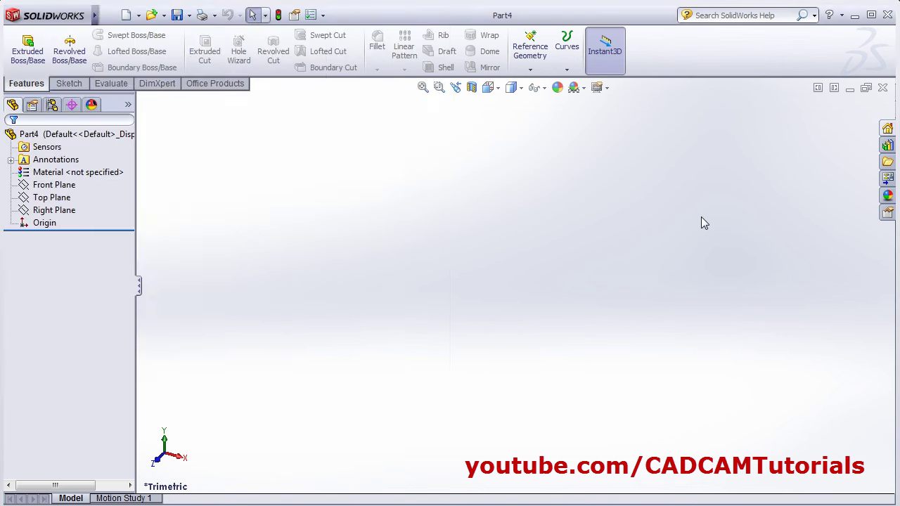
pyautogui.click(28, 55)
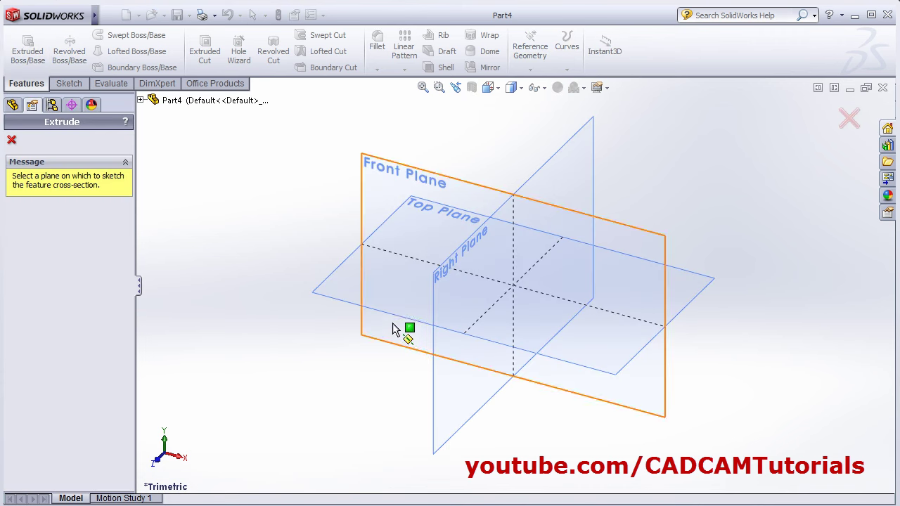
pyautogui.hotkey('alt', 'Tab')
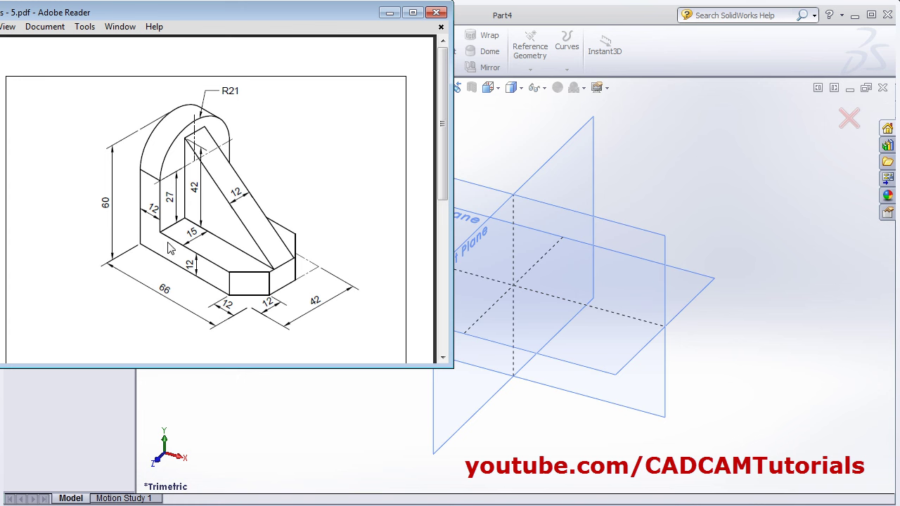
pyautogui.click(782, 344)
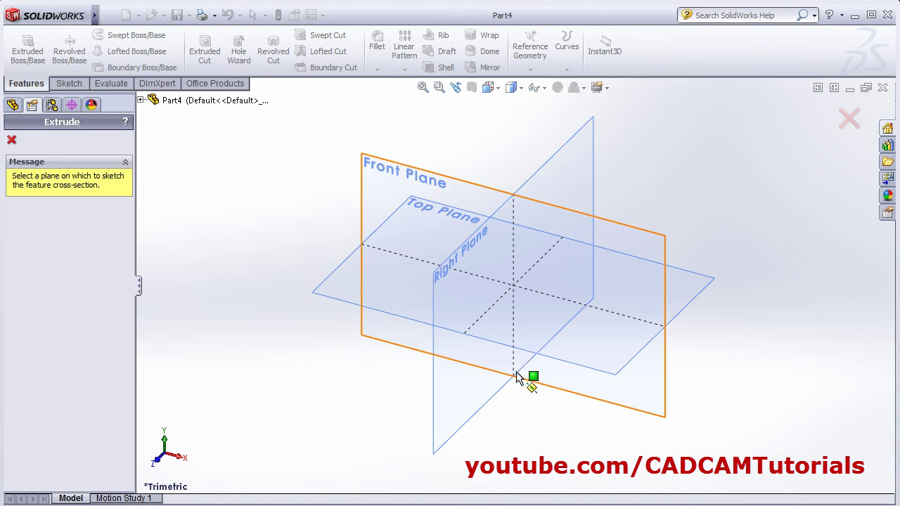
pyautogui.click(400, 320)
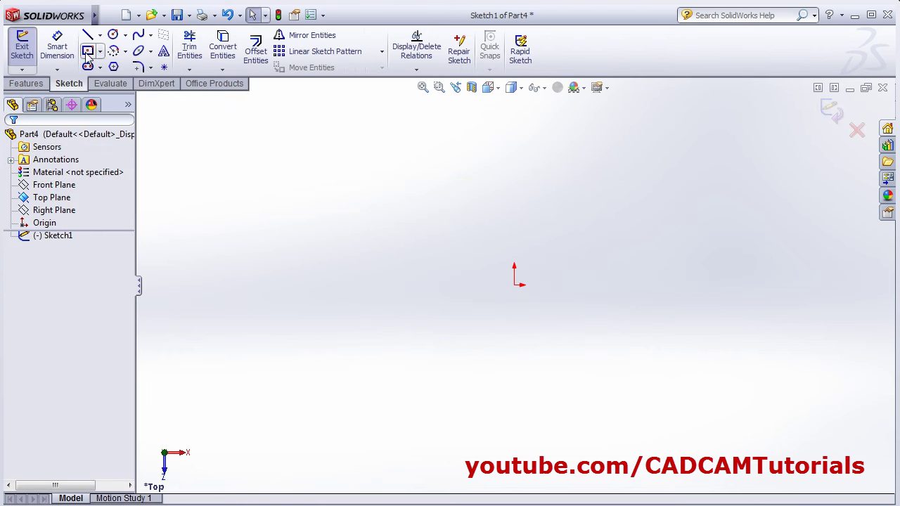
pyautogui.click(88, 54)
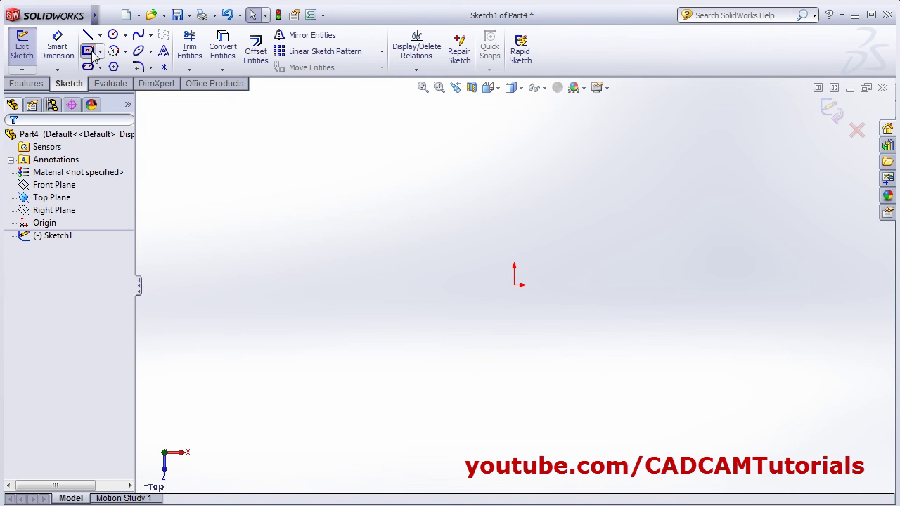
pyautogui.click(514, 285)
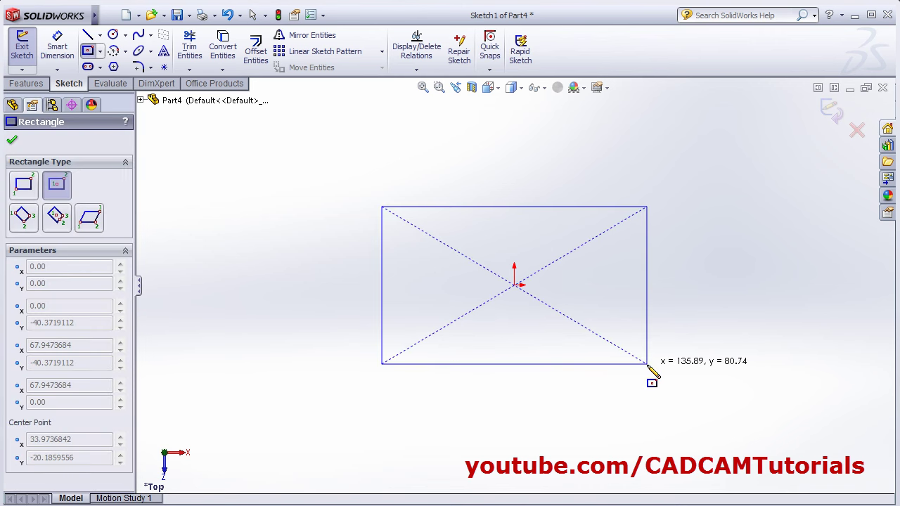
pyautogui.click(647, 363)
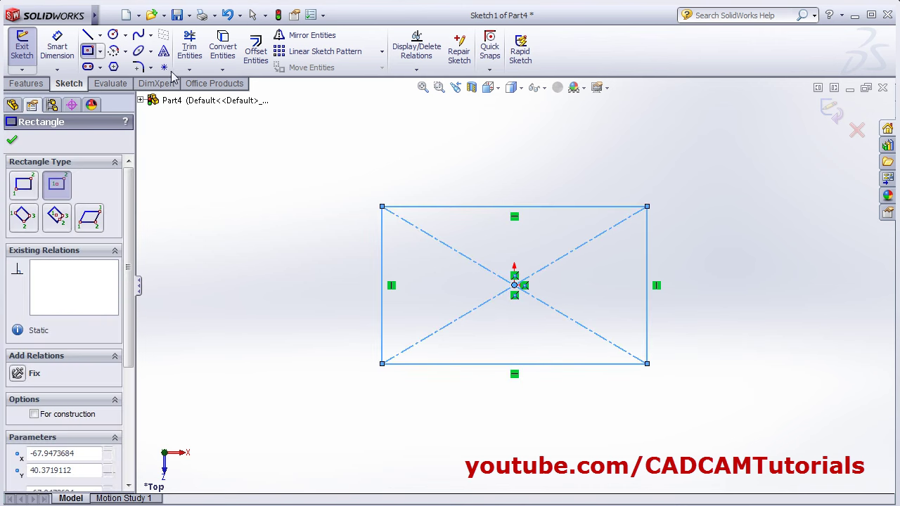
# - Dimension the rectangle 66 mm along its horizontal side and 42 mm along its vertical side
pyautogui.click(57, 49)
pyautogui.click(534, 369)
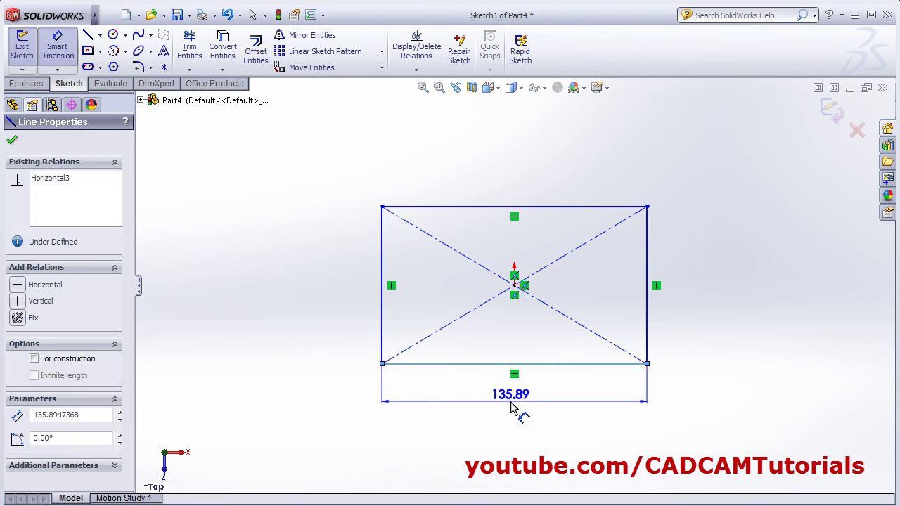
pyautogui.click(512, 409)
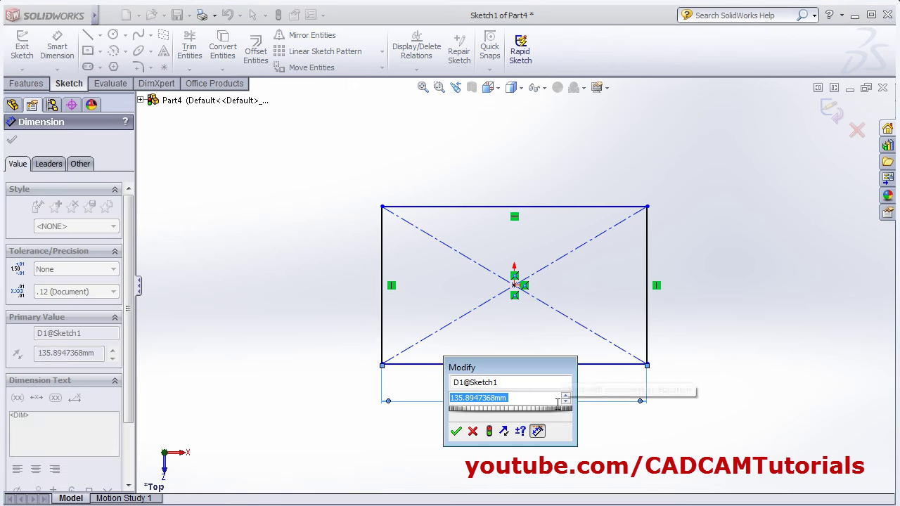
pyautogui.write('66')
pyautogui.press('Return')
pyautogui.click(579, 322)
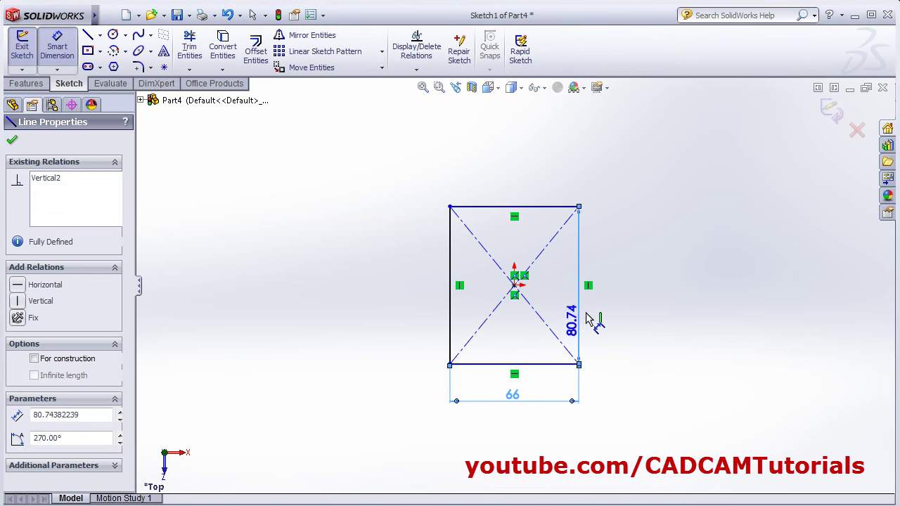
pyautogui.click(652, 286)
pyautogui.write('42')
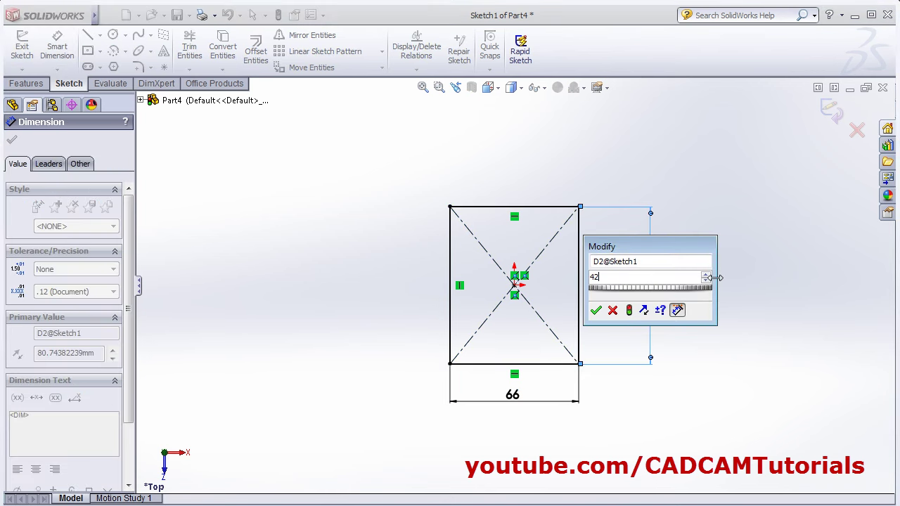
pyautogui.press('Return')
# - Finish the rectangle sketch and extrude it as a blind boss to the 12 mm depth given in the drawing
pyautogui.click(831, 111)
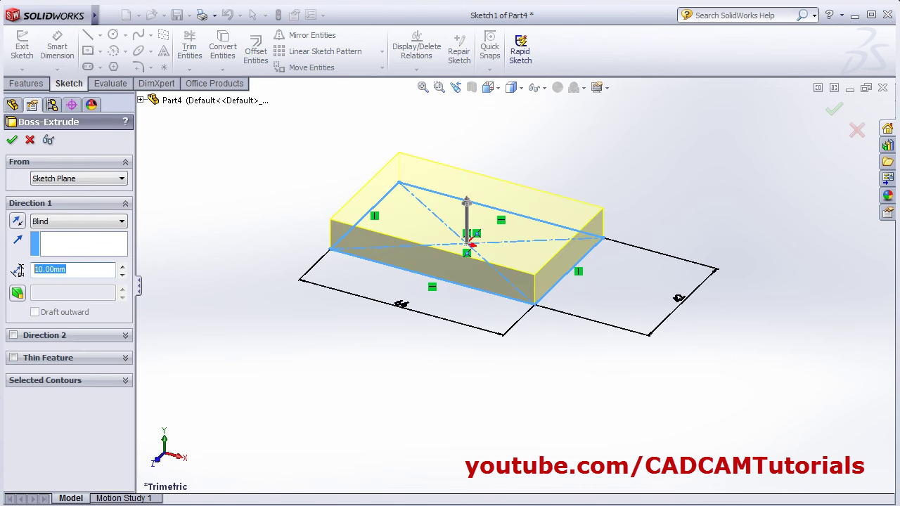
pyautogui.hotkey('alt', 'Tab')
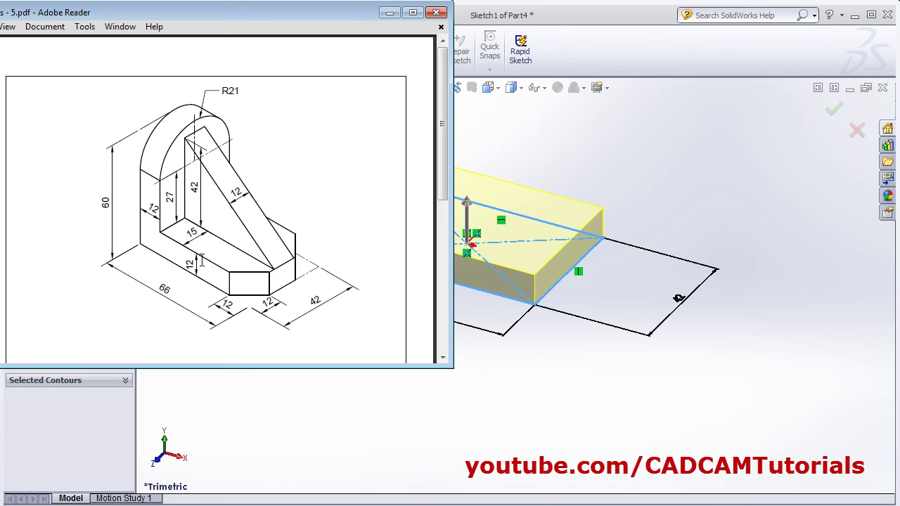
pyautogui.hotkey('alt', 'Tab')
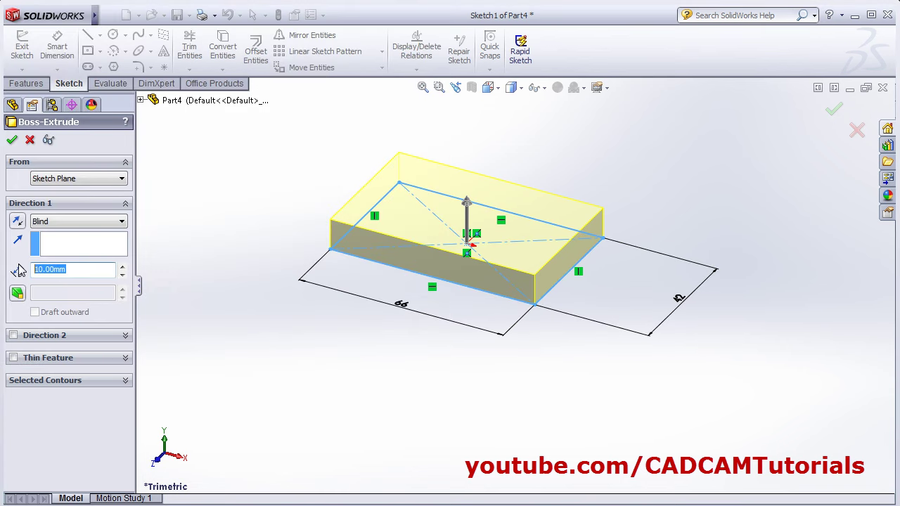
pyautogui.write('12')
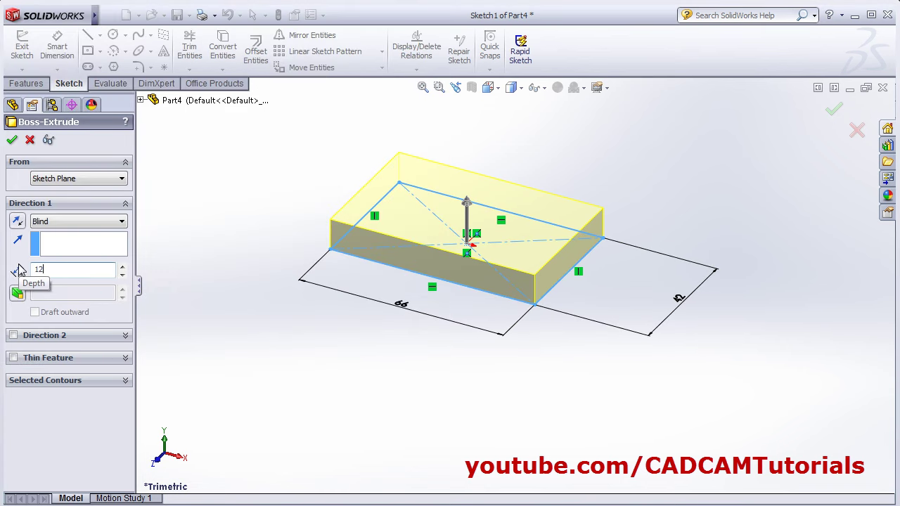
pyautogui.press('Return')
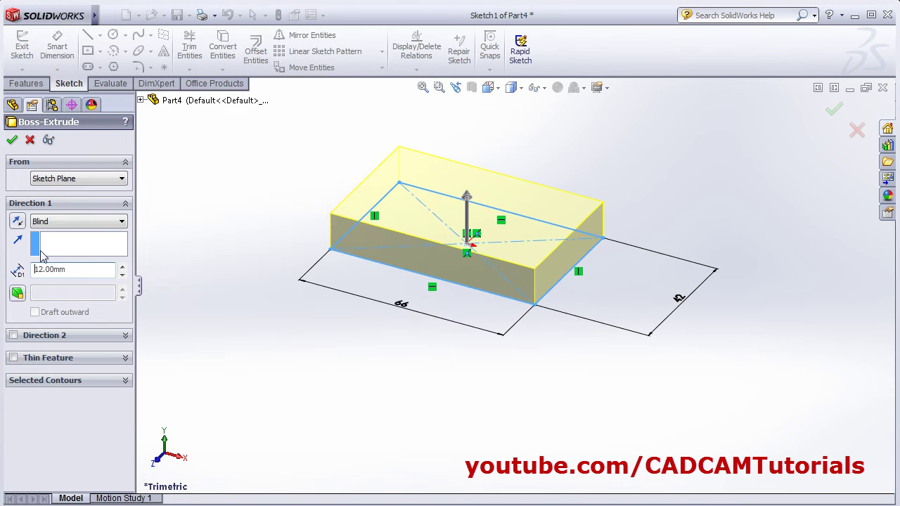
pyautogui.click(13, 140)
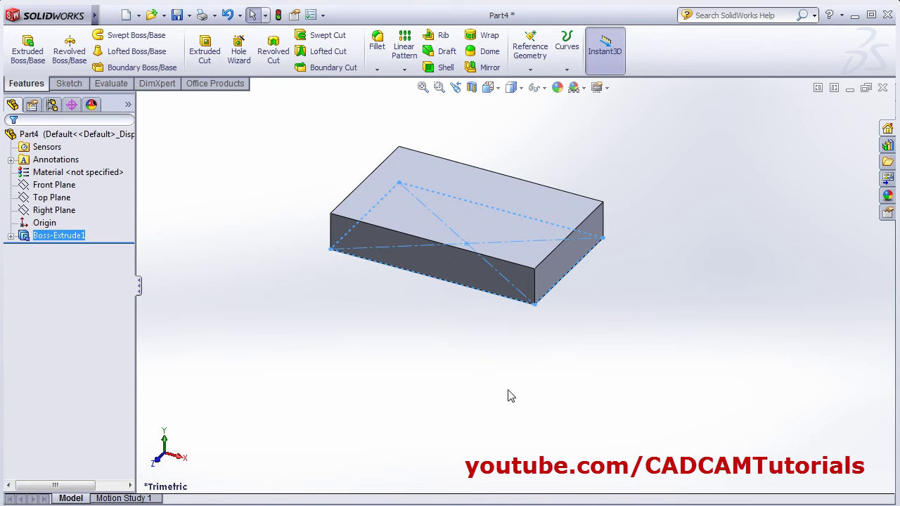
# - Check the corner cuts in the PDF drawing, start a Chamfer and select the two vertical corner edges at the plate's +X end
pyautogui.click(424, 87)
pyautogui.scroll(-2, 527, 205)
pyautogui.scroll(3, 528, 205)
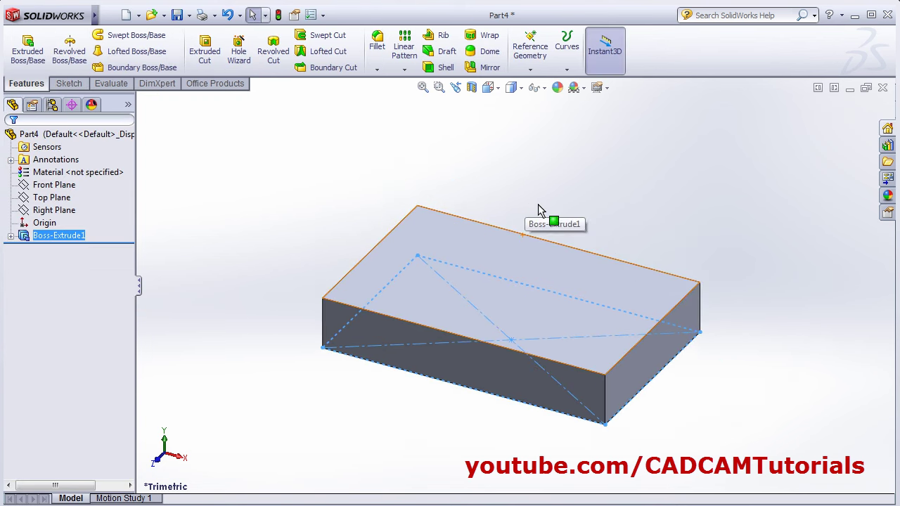
pyautogui.click(397, 215)
pyautogui.click(13, 199)
pyautogui.hotkey('alt', 'Tab')
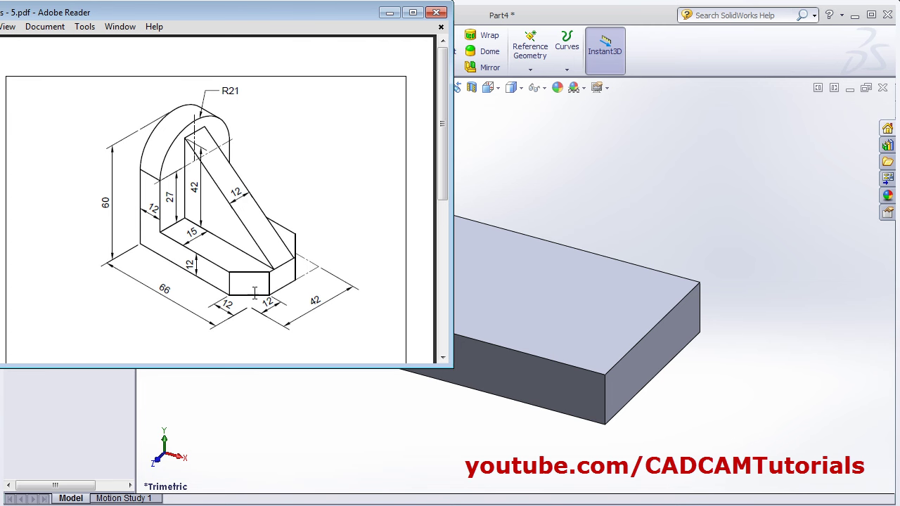
pyautogui.hotkey('alt', 'Tab')
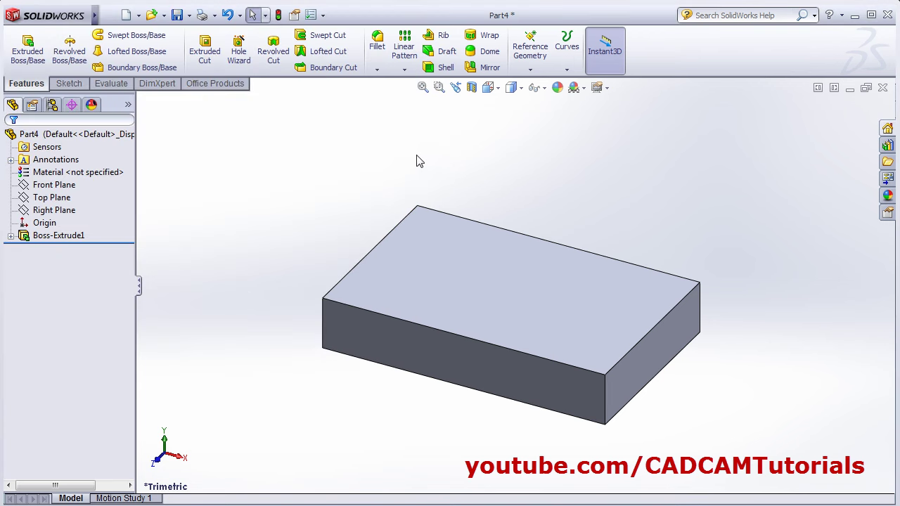
pyautogui.click(378, 71)
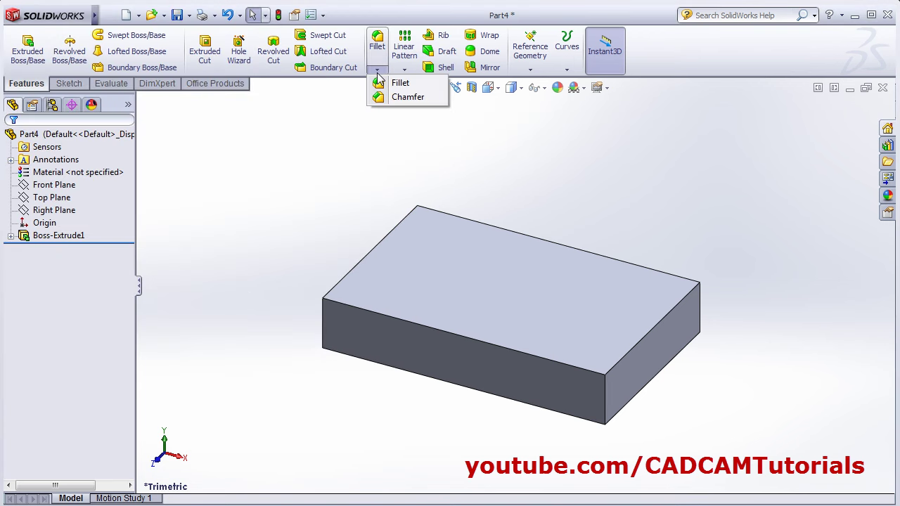
pyautogui.click(406, 97)
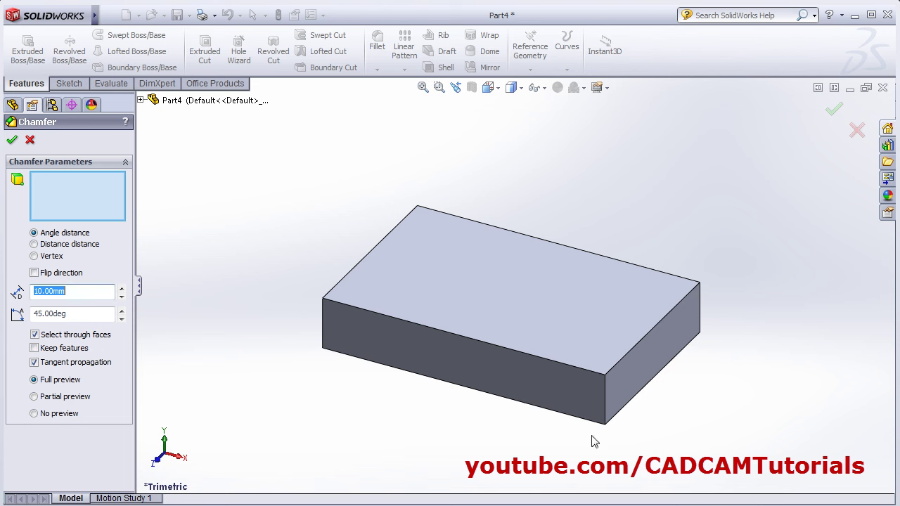
pyautogui.click(606, 408)
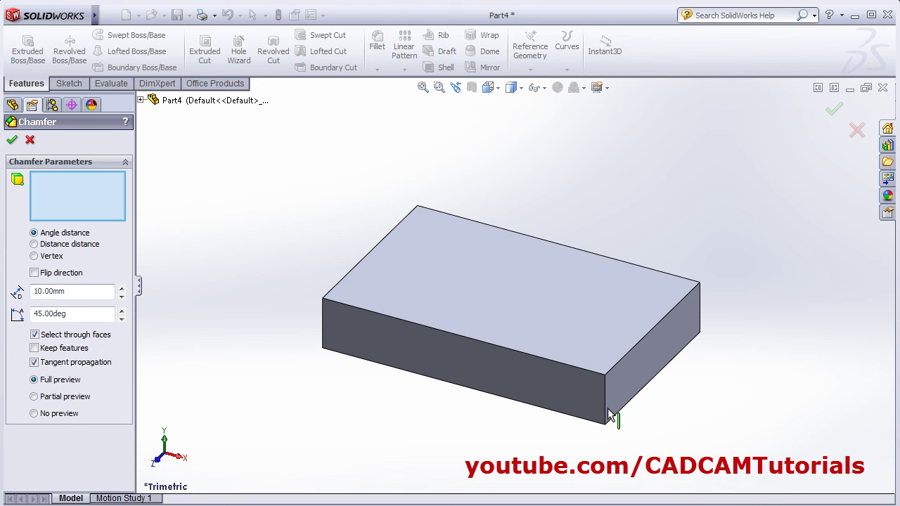
pyautogui.click(700, 309)
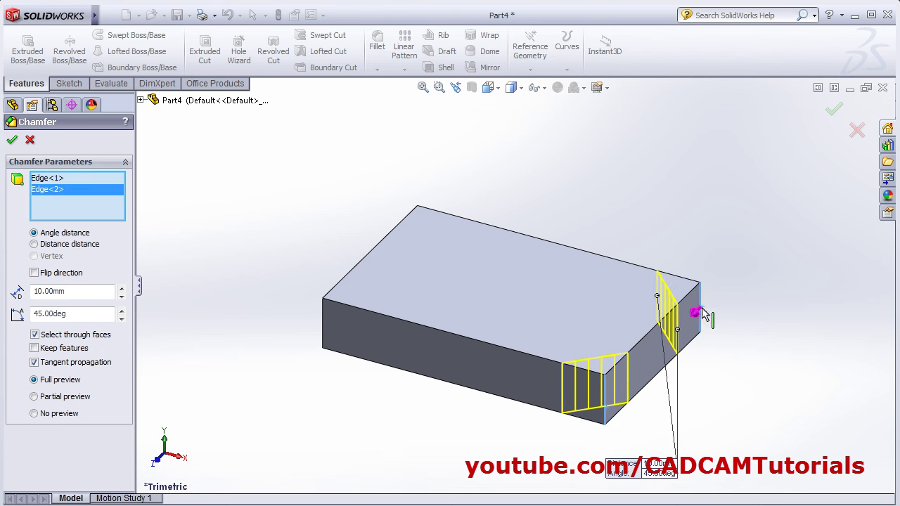
# - Set the chamfer to Distance distance with both distances 12 mm and apply it
pyautogui.doubleClick(80, 290)
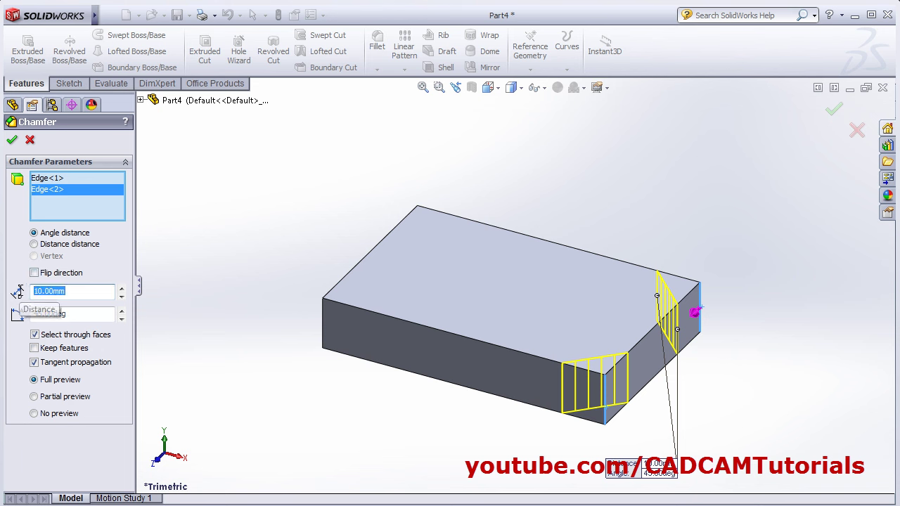
pyautogui.write('12')
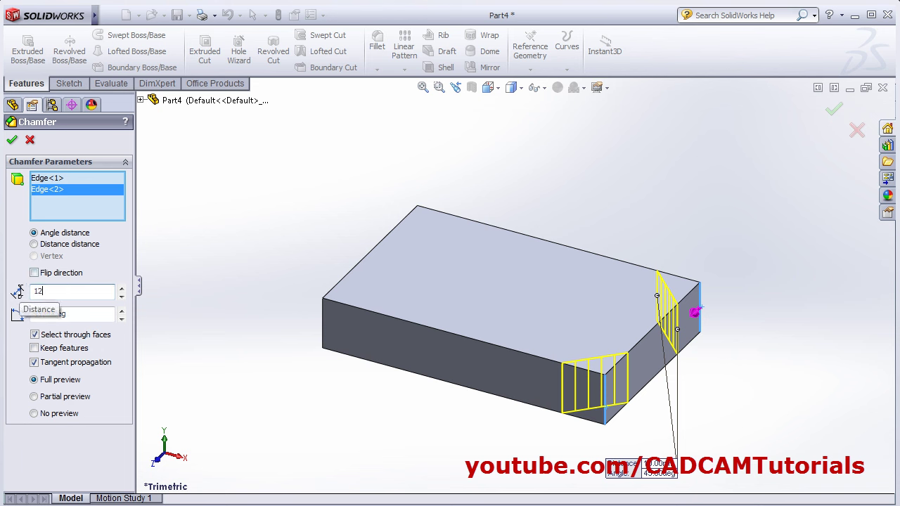
pyautogui.click(55, 244)
pyautogui.moveTo(68, 314); pyautogui.dragTo(18, 317)
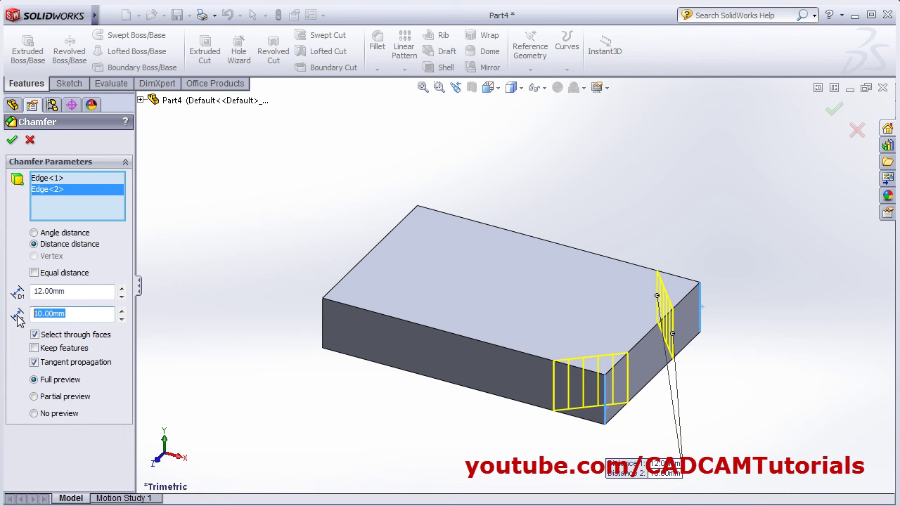
pyautogui.write('12')
pyautogui.click(87, 290)
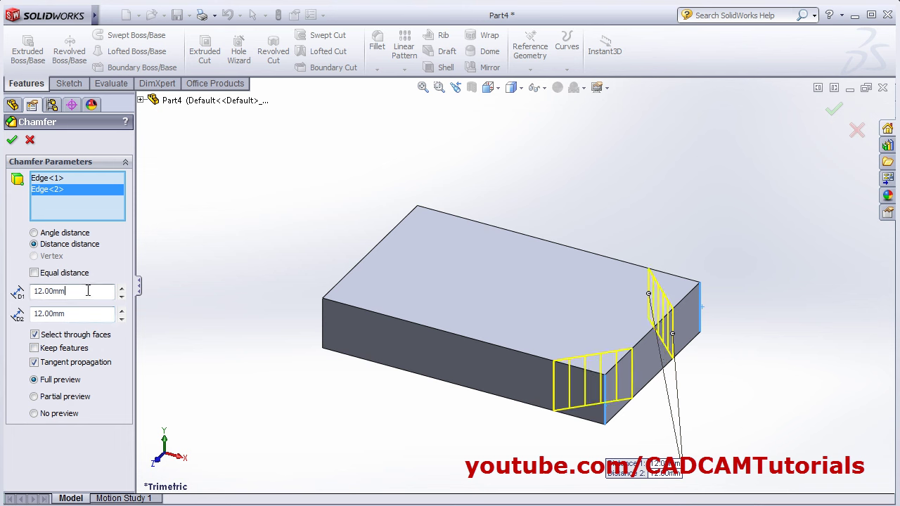
pyautogui.click(12, 140)
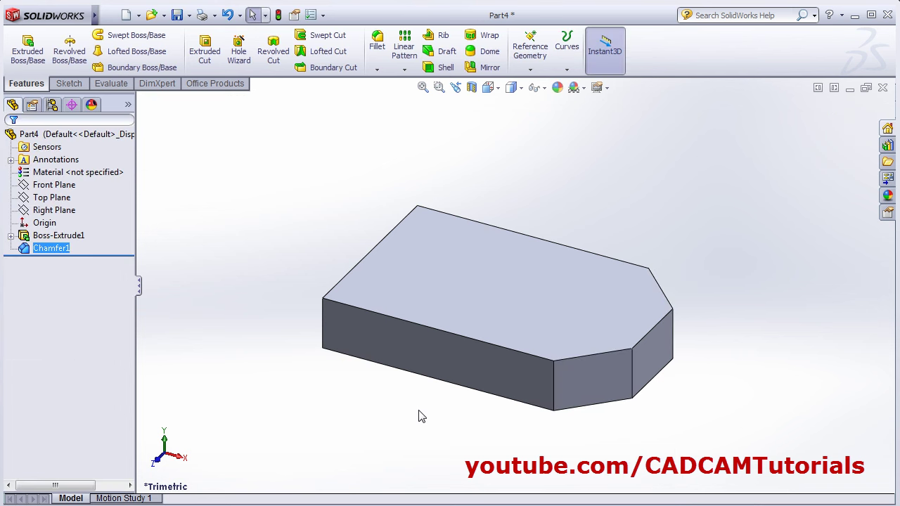
# - Check the PDF drawing and sketch a corner rectangle about 12.5 mm wide on the plate's top face, across its unchamfered end, for an extruded boss
pyautogui.hotkey('alt', 'Tab')
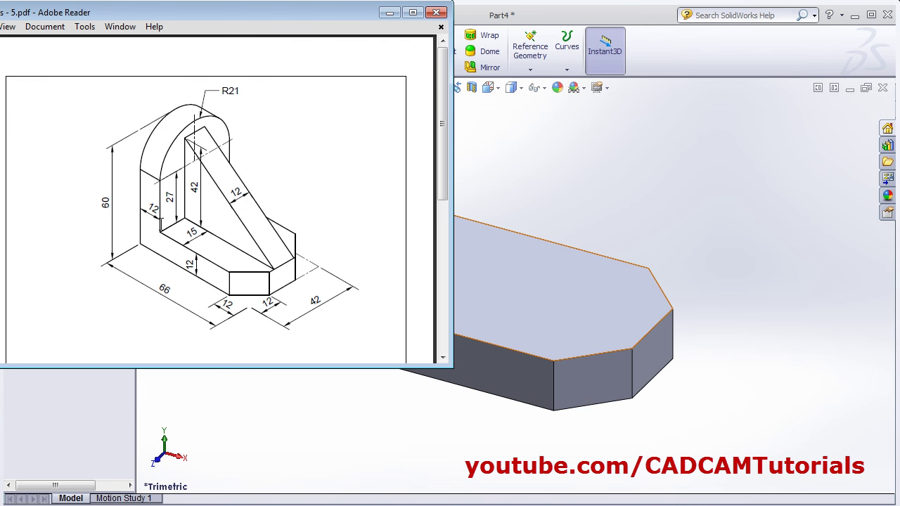
pyautogui.click(640, 205)
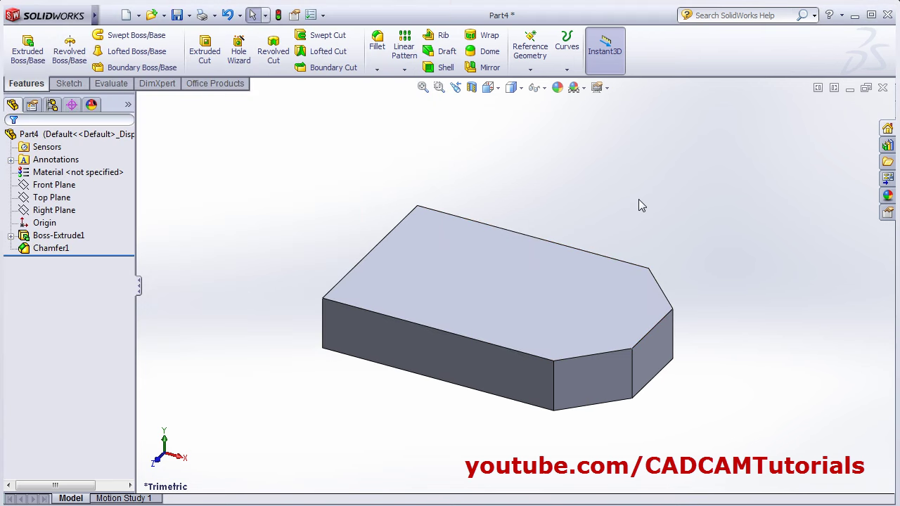
pyautogui.click(28, 51)
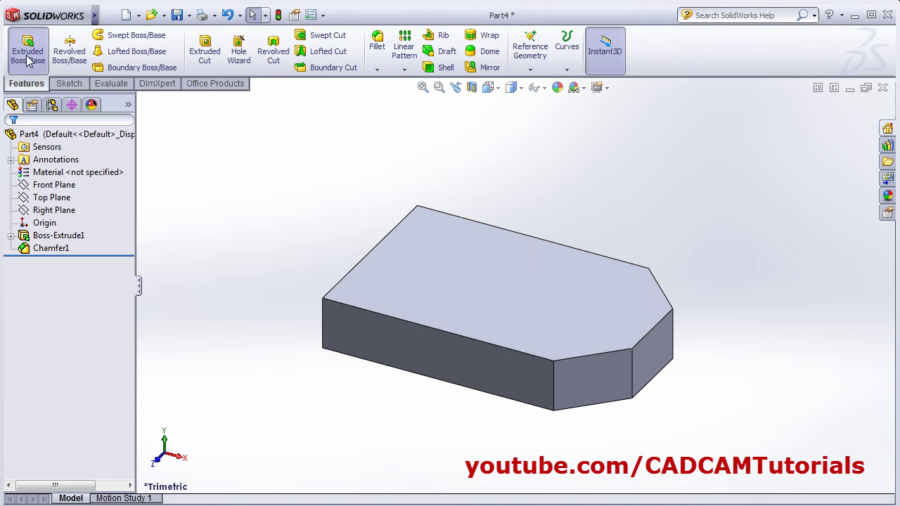
pyautogui.click(455, 282)
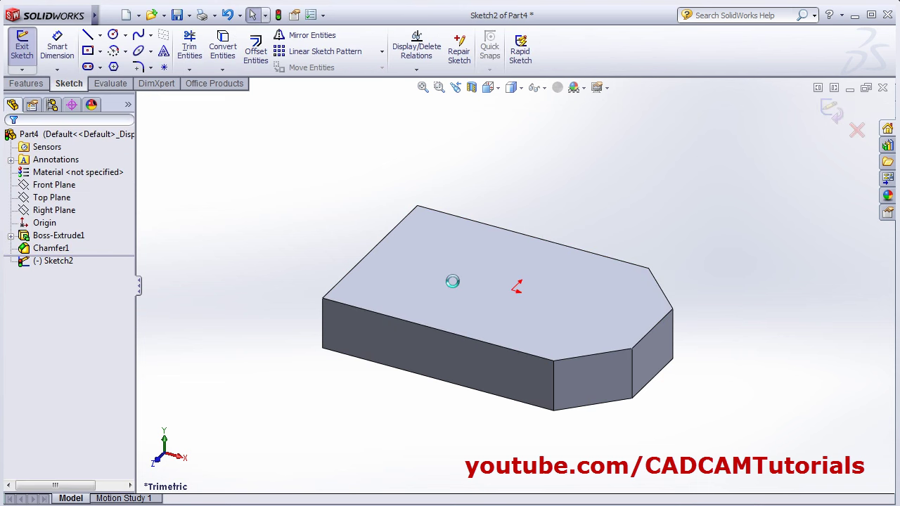
pyautogui.click(101, 53)
pyautogui.click(111, 71)
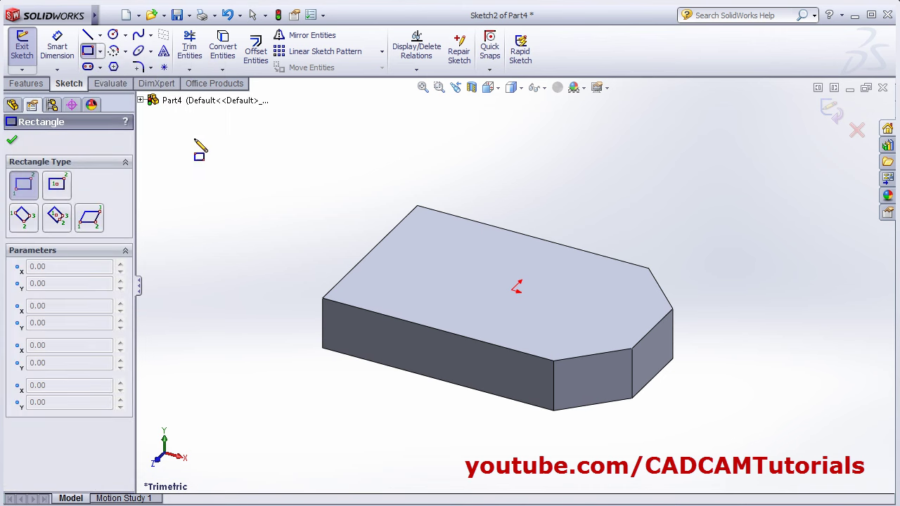
pyautogui.click(323, 299)
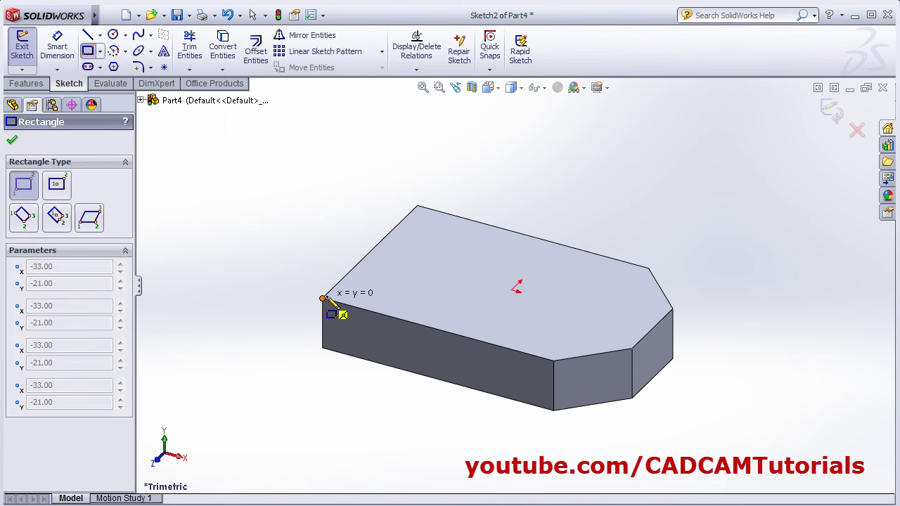
pyautogui.click(471, 222)
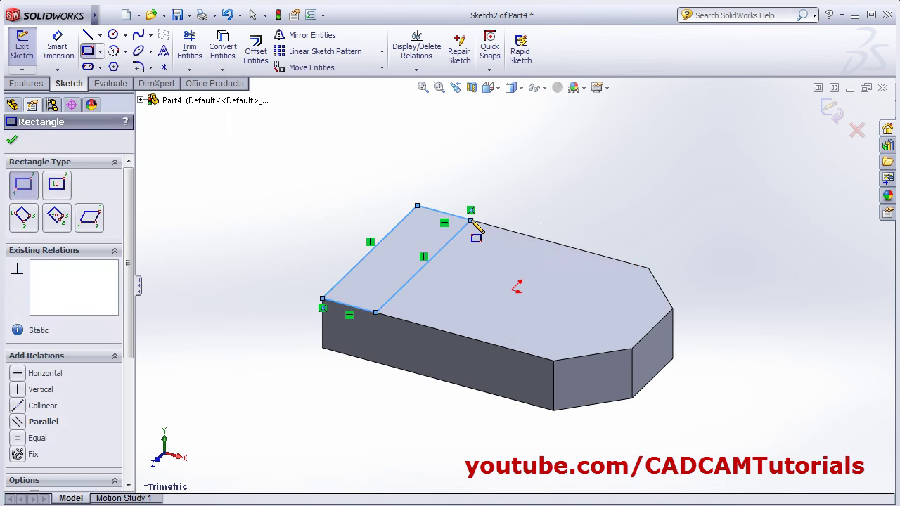
# - Dimension the rectangle's short side along the plate's front edge and set it to 12 mm
pyautogui.click(56, 49)
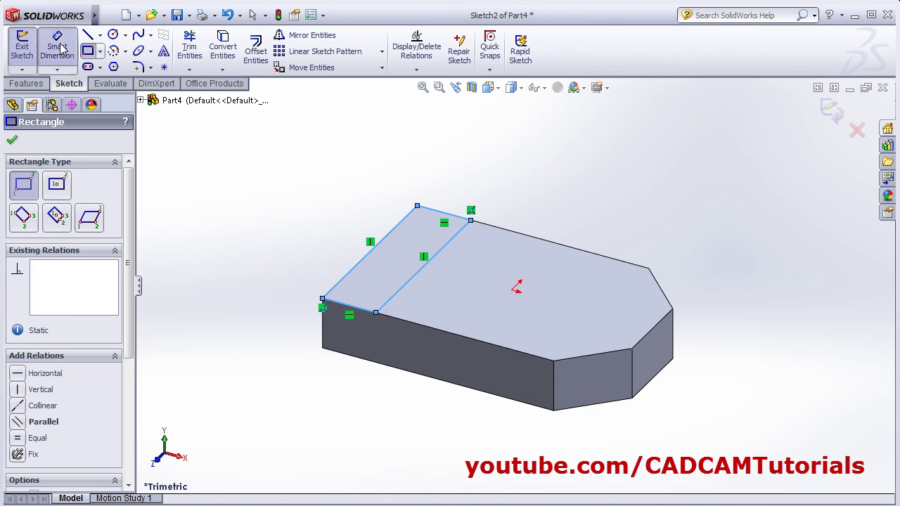
pyautogui.click(352, 313)
pyautogui.click(298, 386)
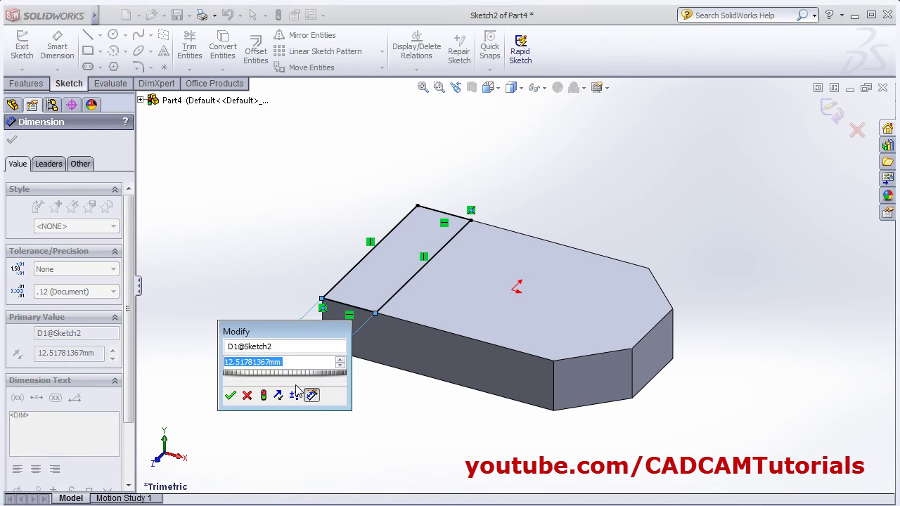
pyautogui.write('12')
pyautogui.press('Return')
pyautogui.press('Escape')
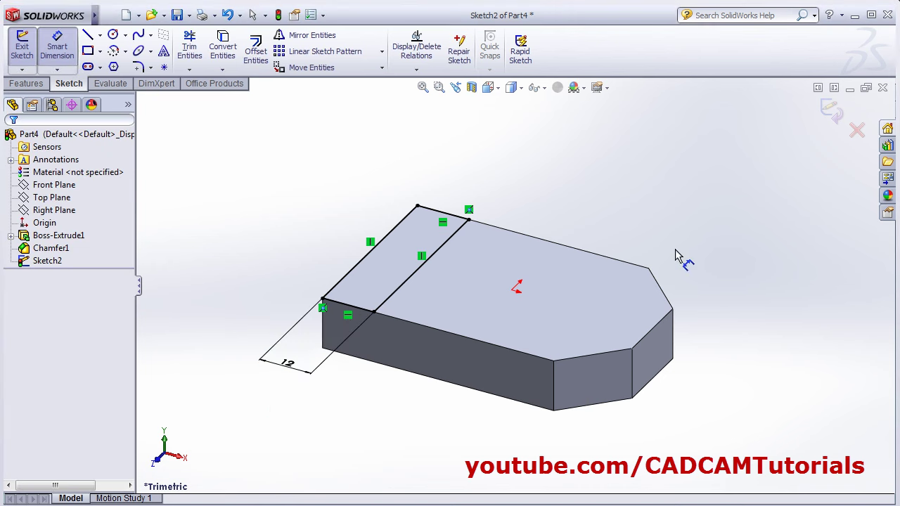
# - Finish the sketch, check the upright's height in the PDF drawing and extrude the rectangle upward as a blind boss 48 mm deep
pyautogui.click(833, 115)
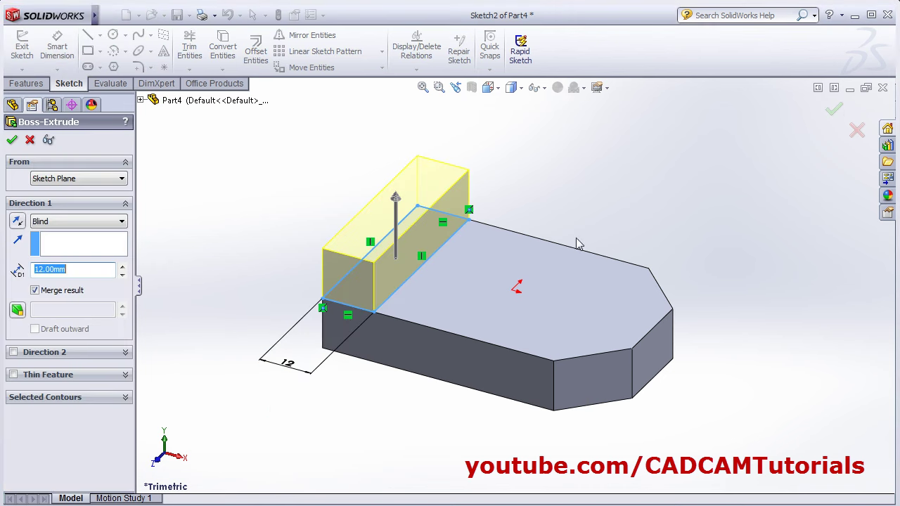
pyautogui.hotkey('alt', 'Tab')
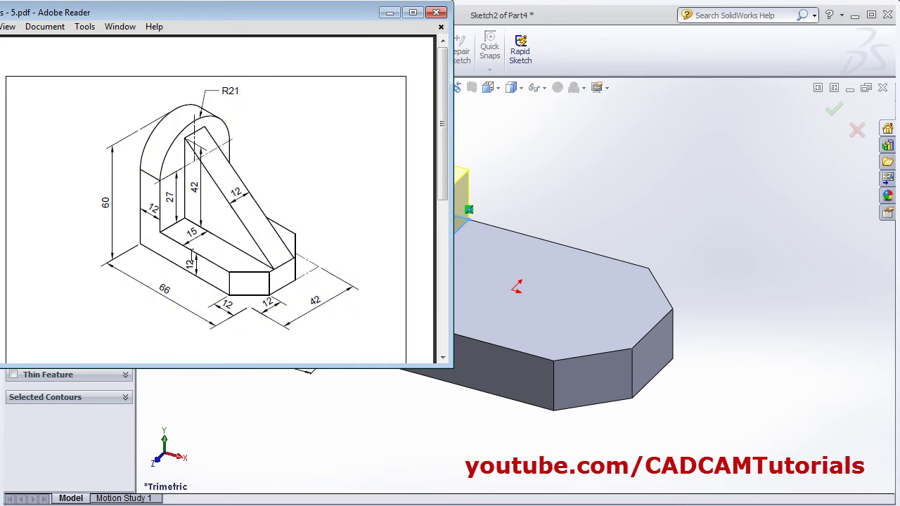
pyautogui.hotkey('alt', 'Tab')
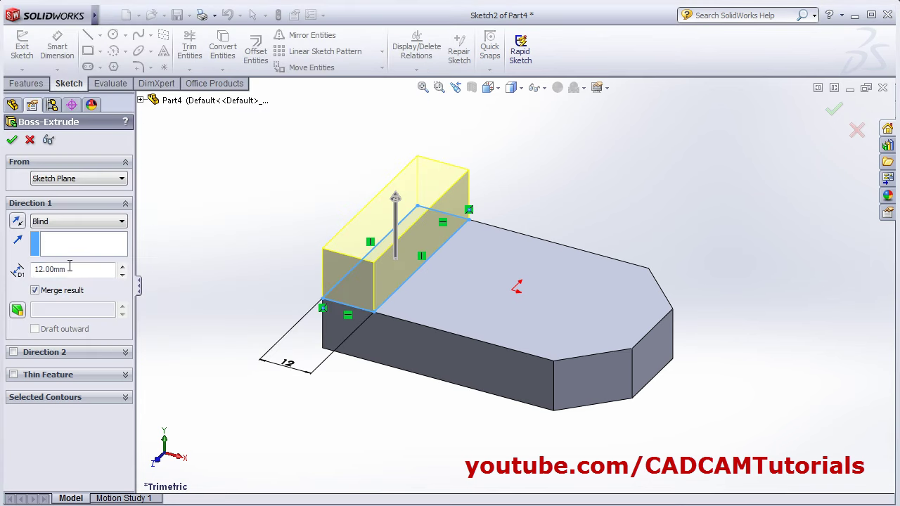
pyautogui.click(69, 269)
pyautogui.write('4')
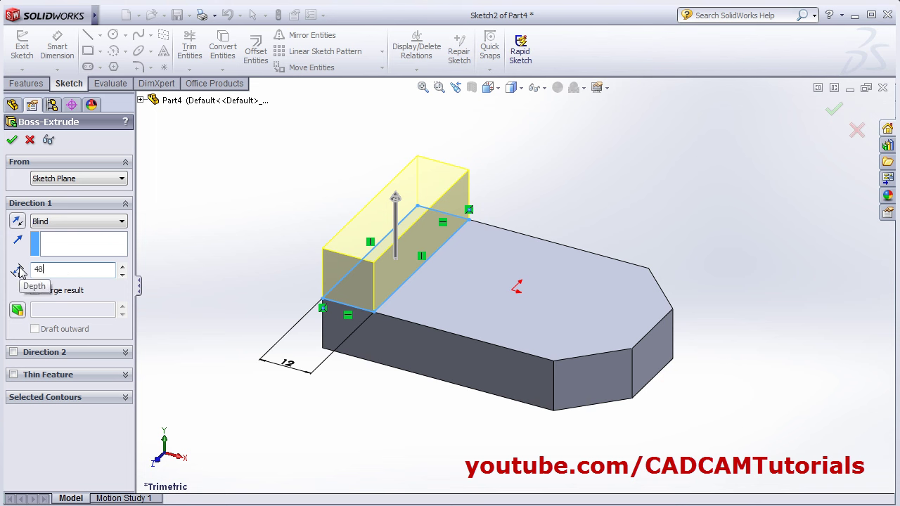
pyautogui.write('8')
pyautogui.press('Return')
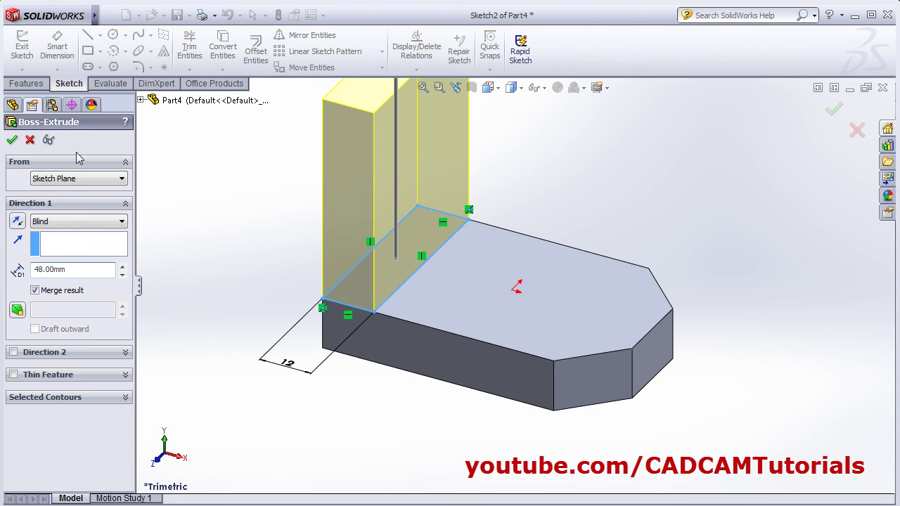
pyautogui.click(13, 141)
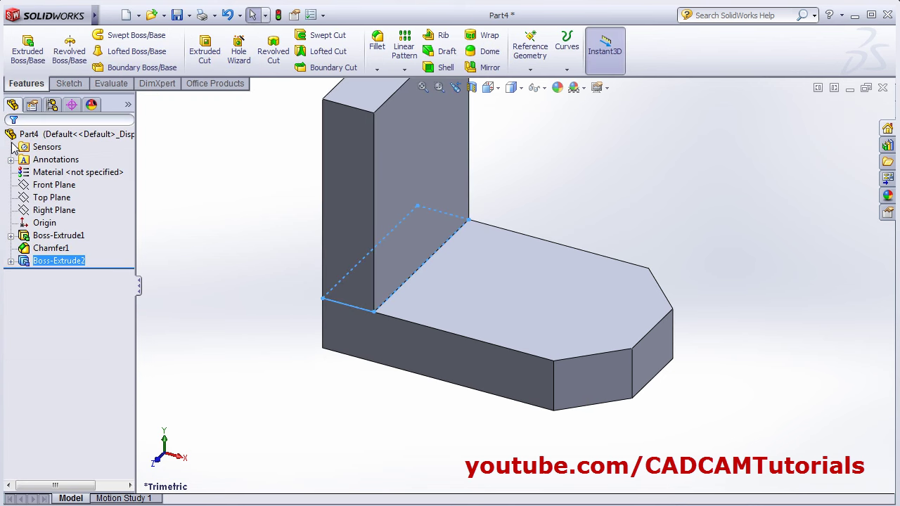
# - Check the rounding in the PDF drawing, start a constant radius Fillet and select the two short top edges of the upright
pyautogui.press('f')
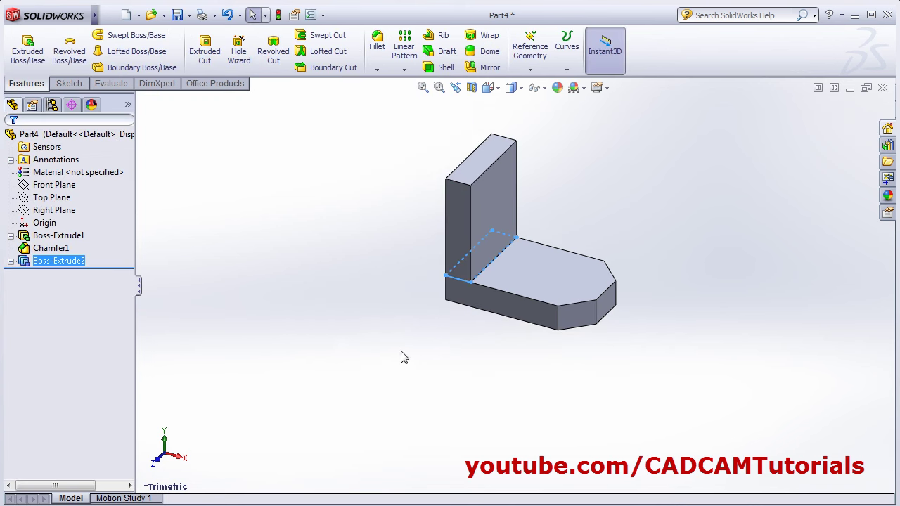
pyautogui.click(423, 87)
pyautogui.click(595, 218)
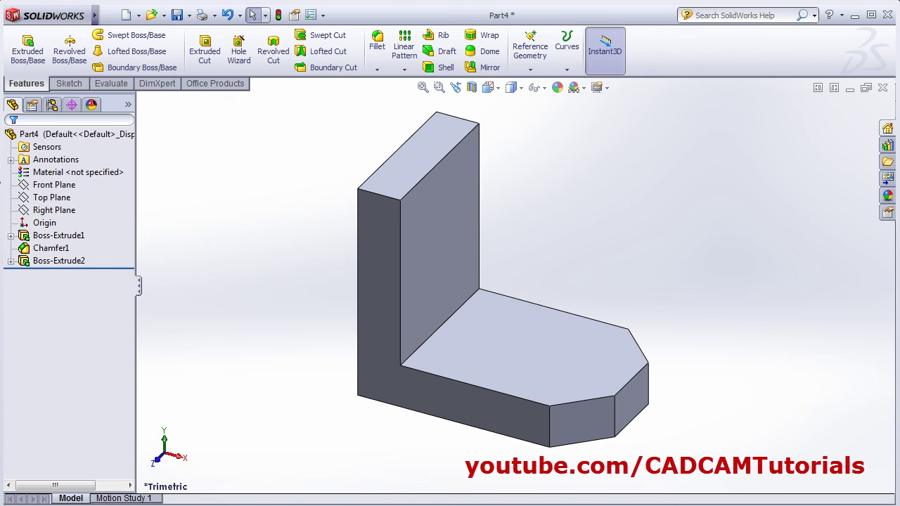
pyautogui.hotkey('alt', 'Tab')
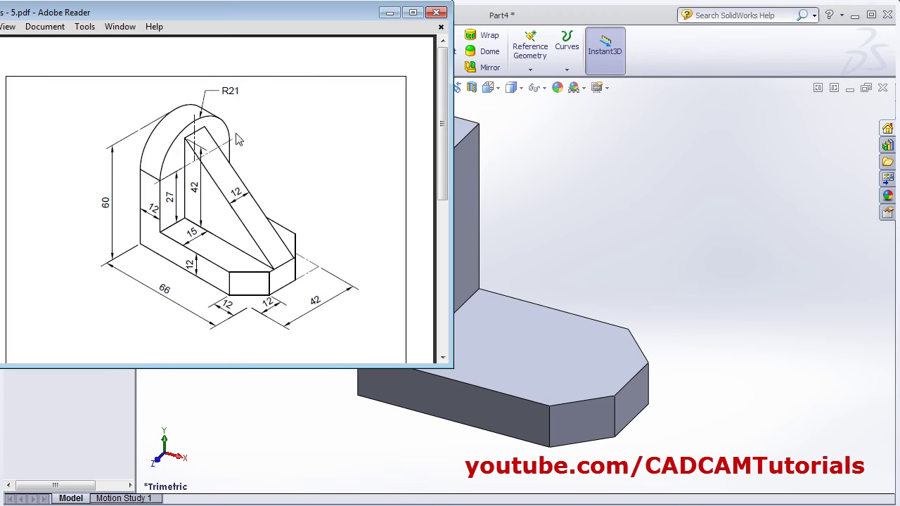
pyautogui.click(574, 167)
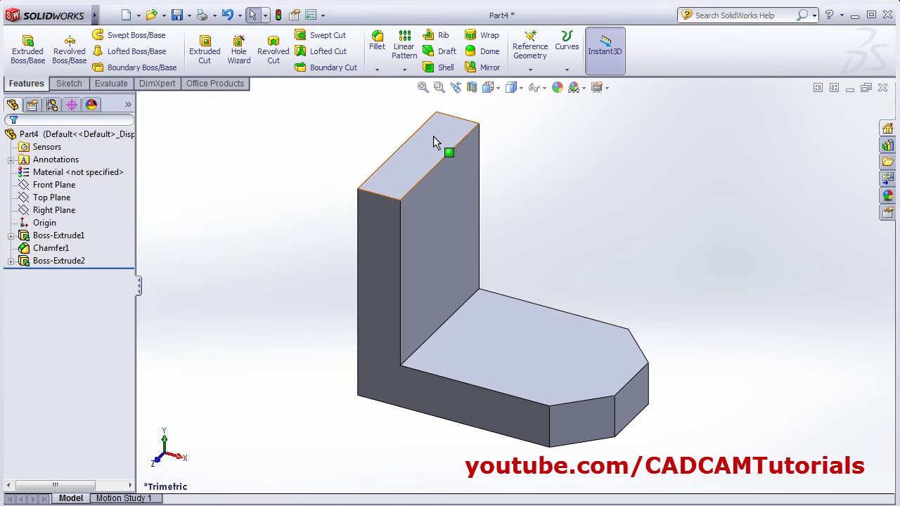
pyautogui.click(378, 45)
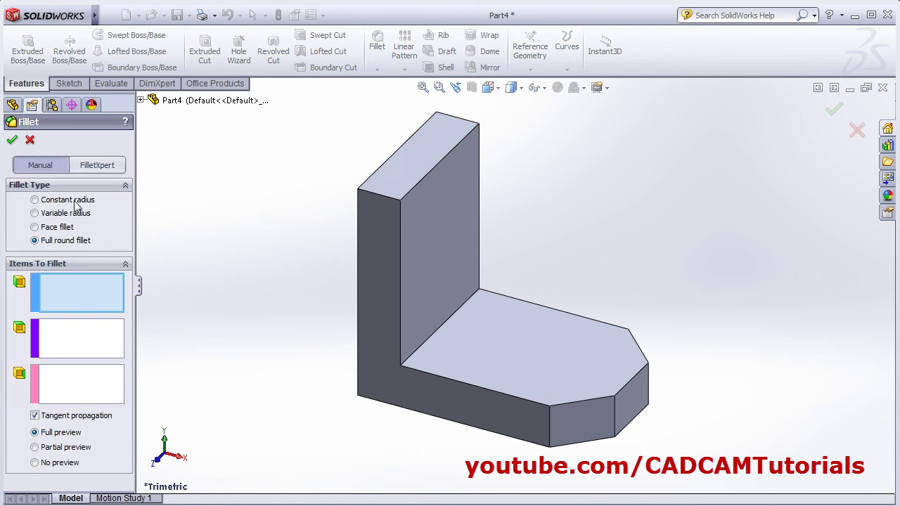
pyautogui.click(36, 200)
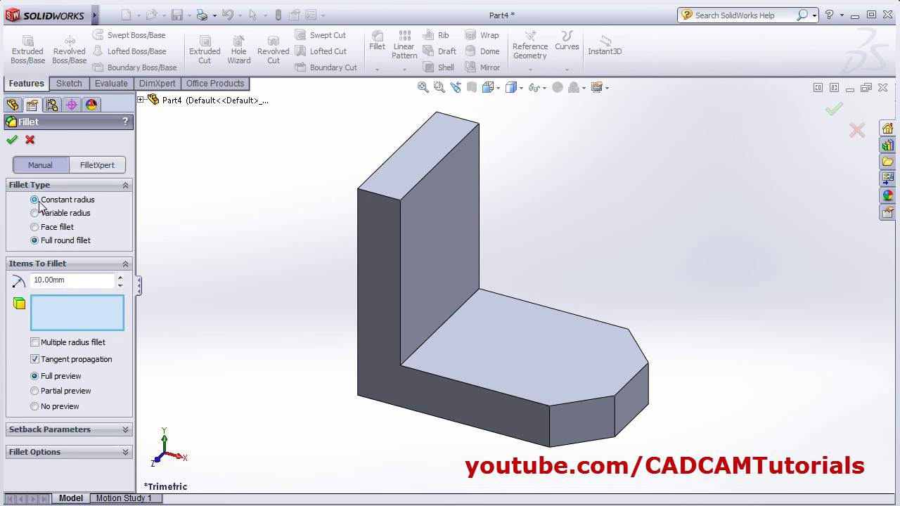
pyautogui.click(380, 197)
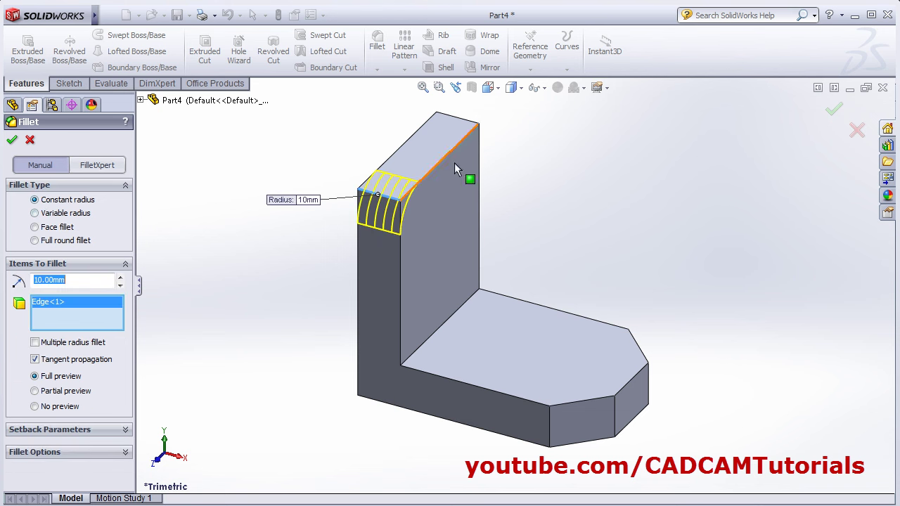
pyautogui.click(461, 119)
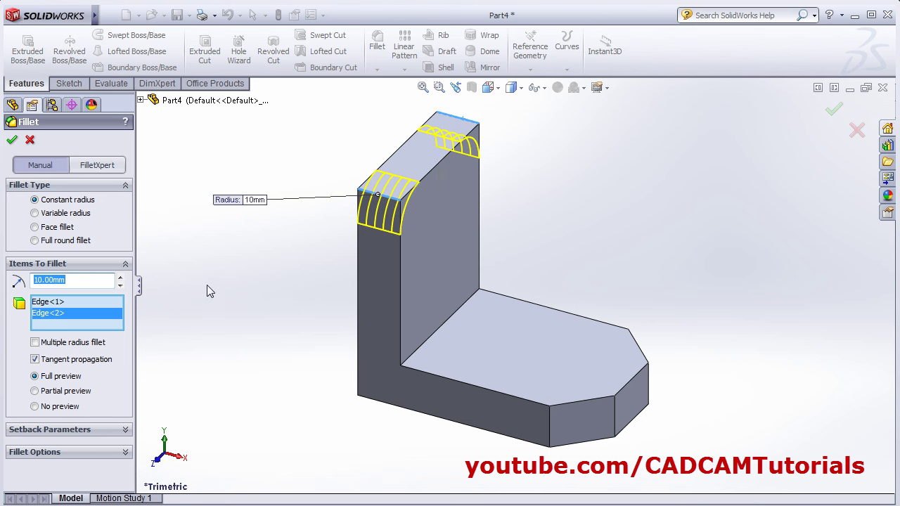
# - Set the fillet radius to 21 mm and apply it to round the upright's top
pyautogui.doubleClick(82, 278)
pyautogui.write('21')
pyautogui.press('Return')
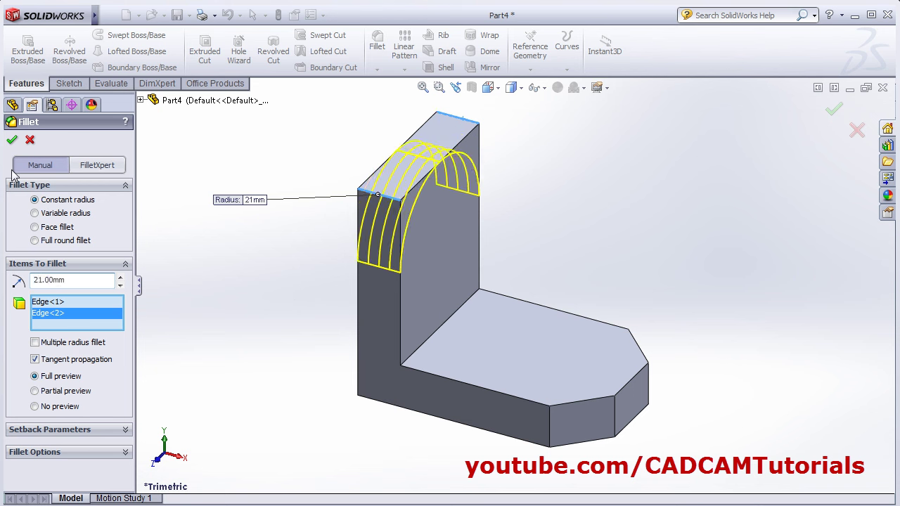
pyautogui.click(13, 141)
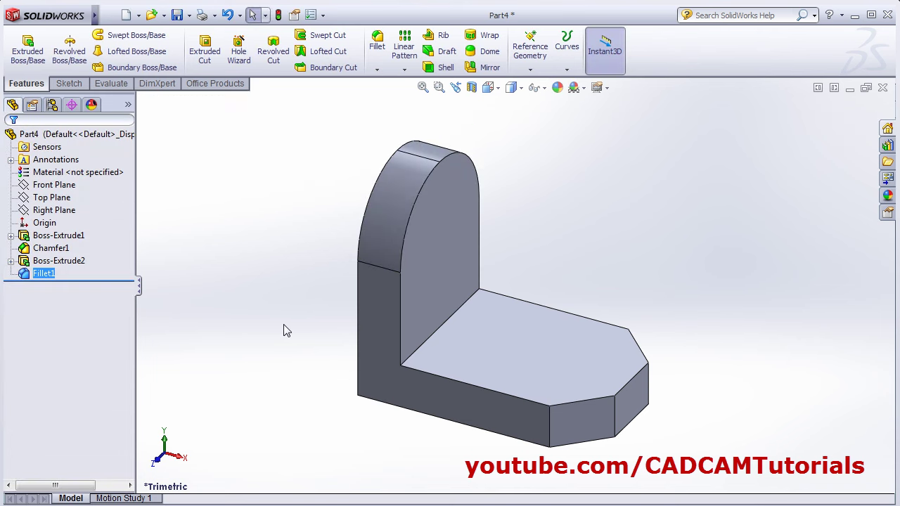
# - Check the rib in the PDF drawing and start an extruded boss sketch on the Front Plane
pyautogui.hotkey('alt', 'Tab')
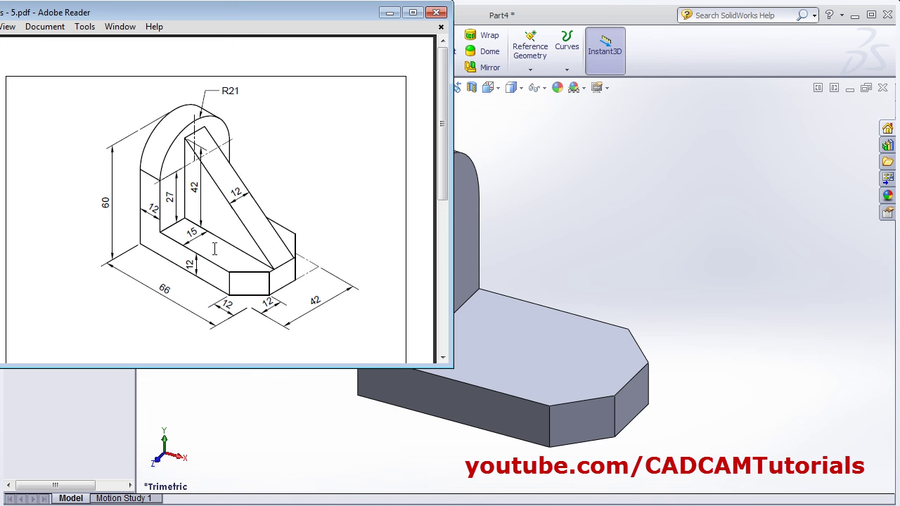
pyautogui.click(580, 191)
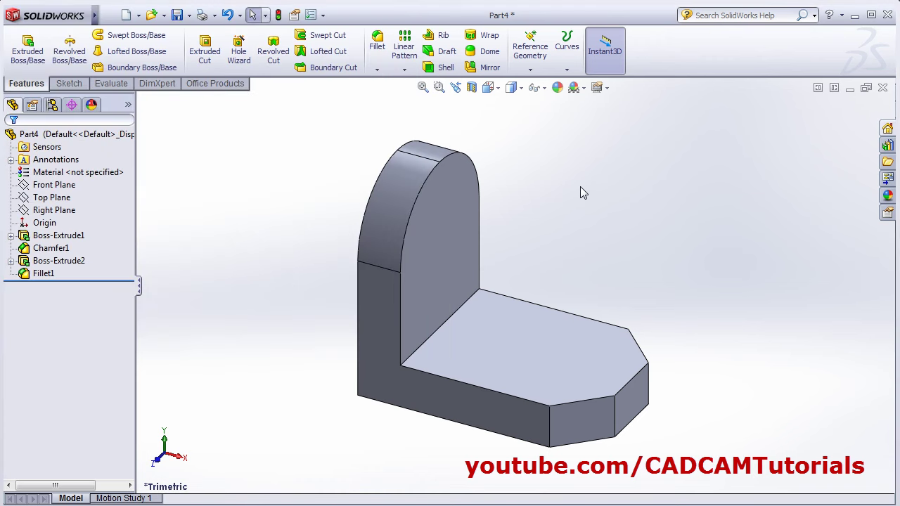
pyautogui.click(29, 63)
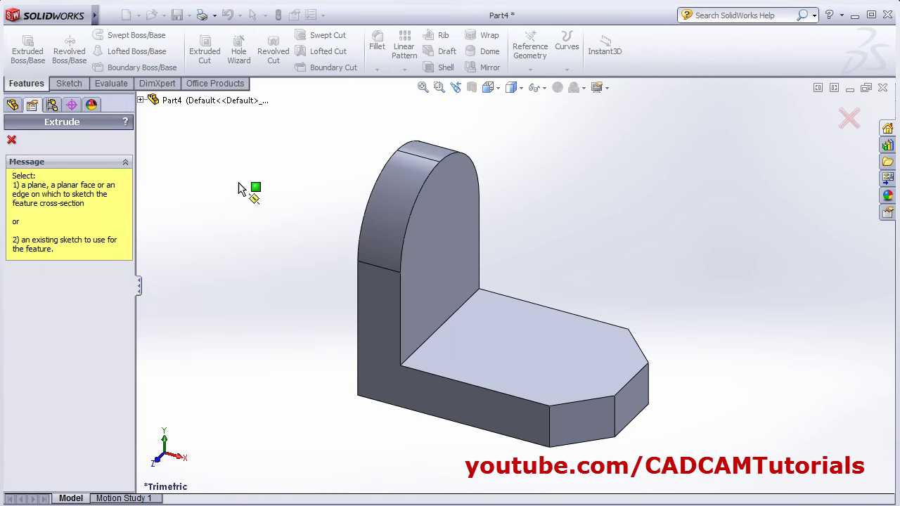
pyautogui.click(141, 102)
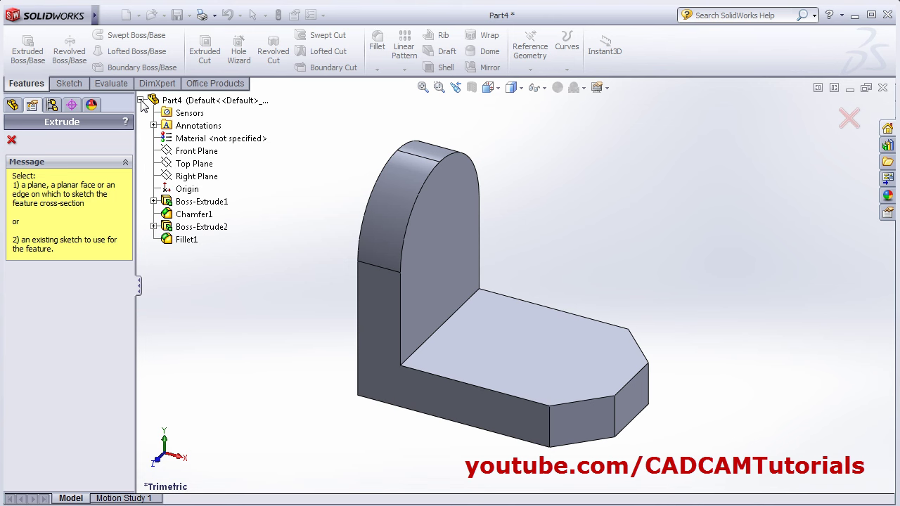
pyautogui.click(192, 152)
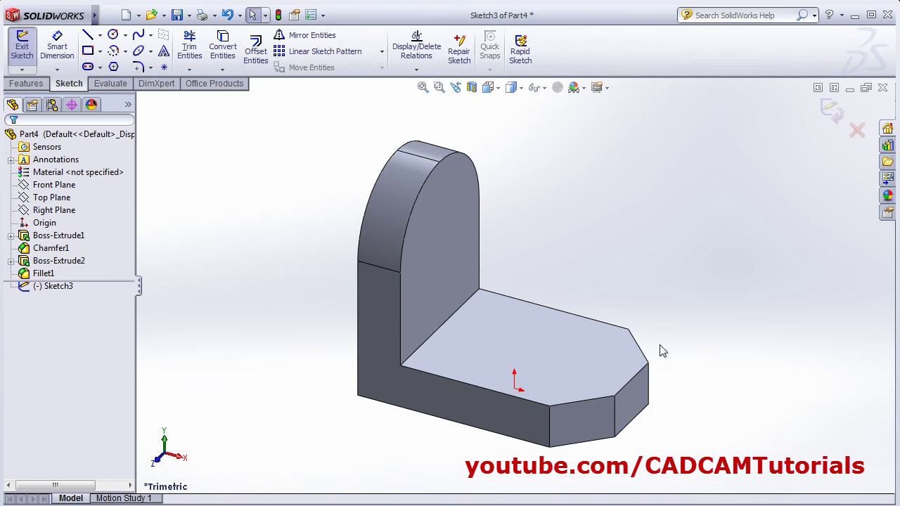
pyautogui.click(499, 89)
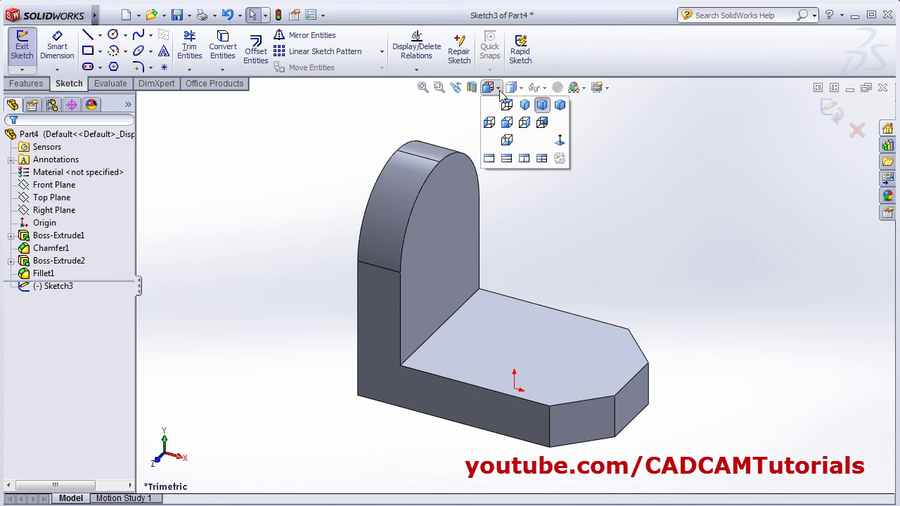
pyautogui.click(561, 142)
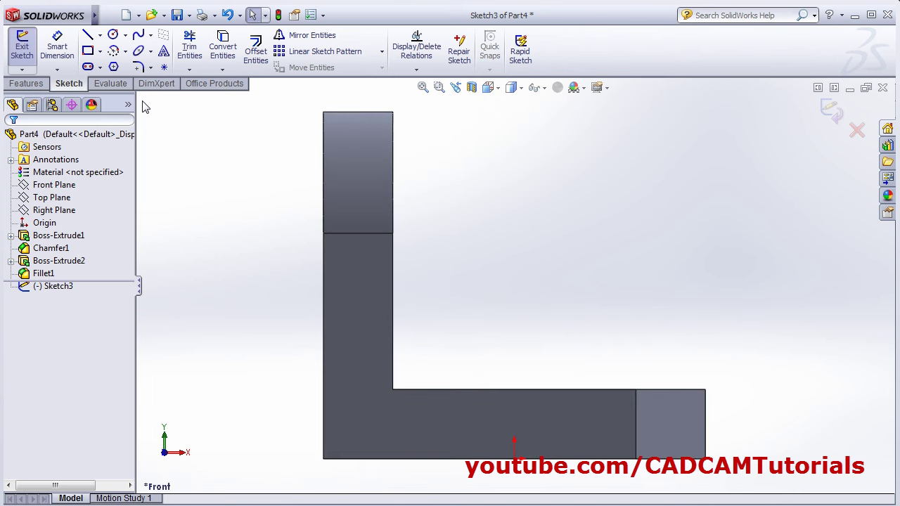
# - Sketch a closed triangular rib profile from the upright's inner face, down to the inside corner and out to the base plate's far end
pyautogui.click(88, 35)
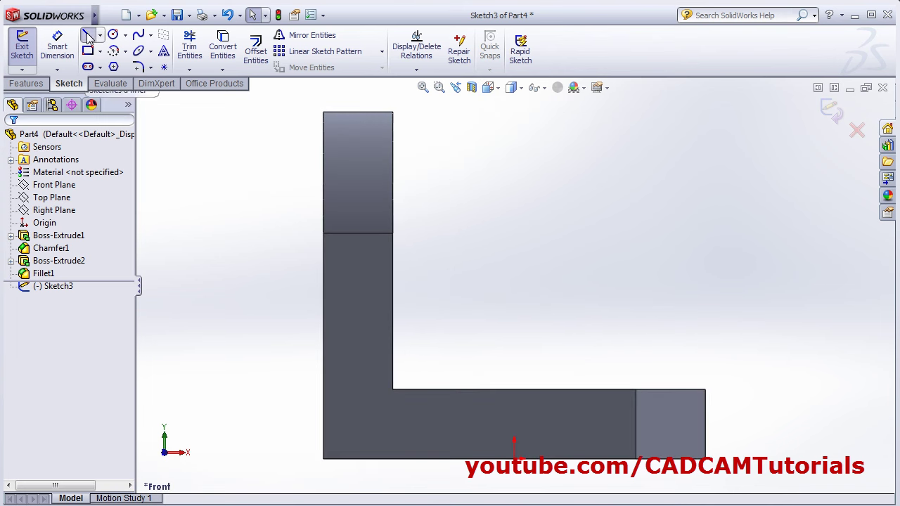
pyautogui.click(393, 172)
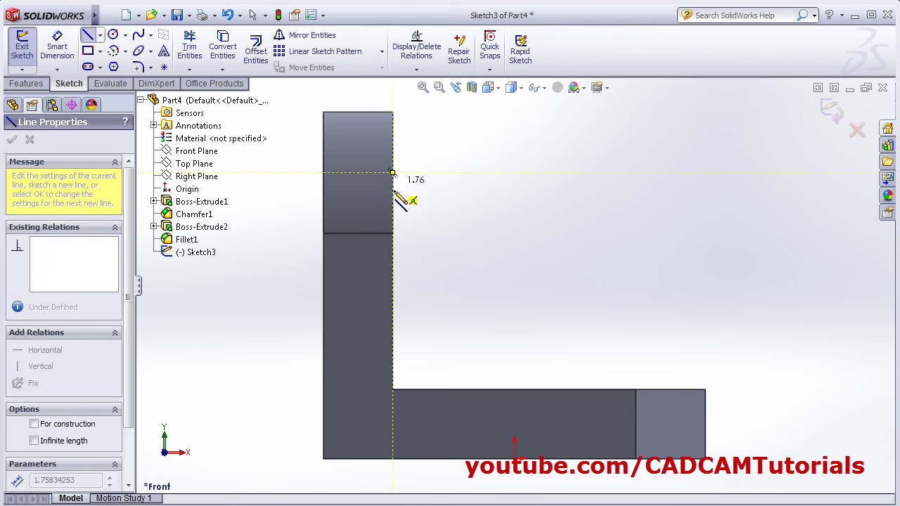
pyautogui.click(392, 390)
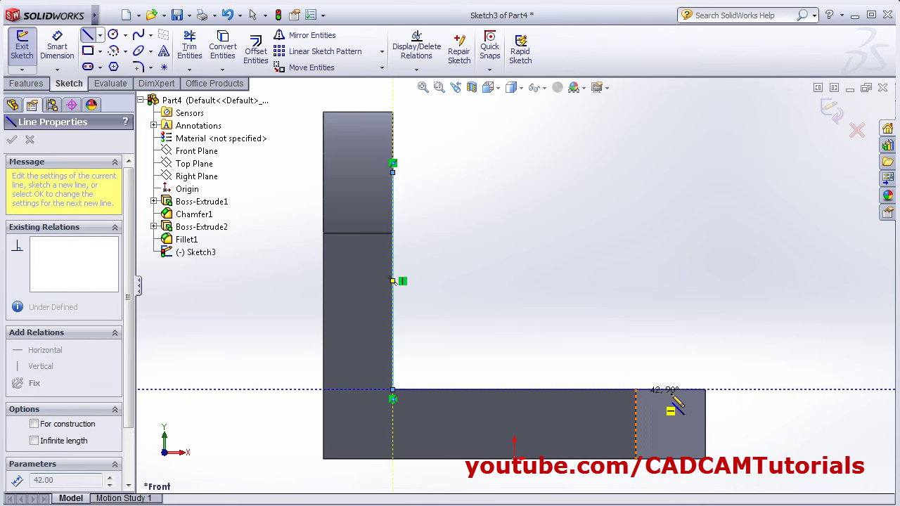
pyautogui.doubleClick(705, 390)
pyautogui.moveTo(703, 389); pyautogui.dragTo(393, 173)
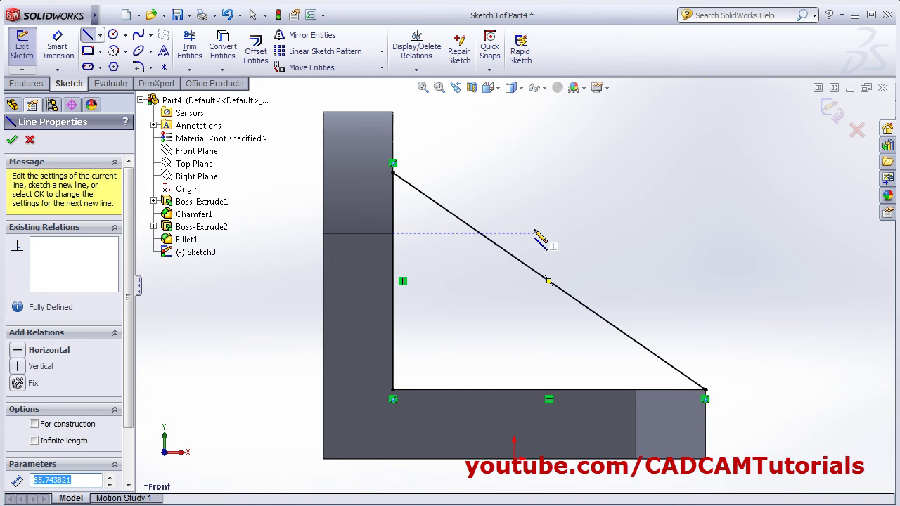
pyautogui.press('Escape')
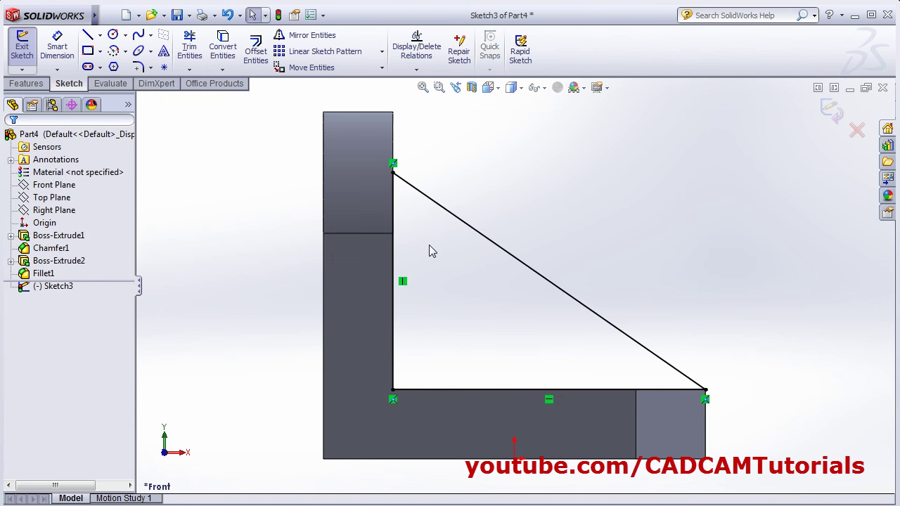
# - Add a driving dimension to the triangle's vertical side and delete the conflicting midpoint relation at its upper corner
pyautogui.click(59, 50)
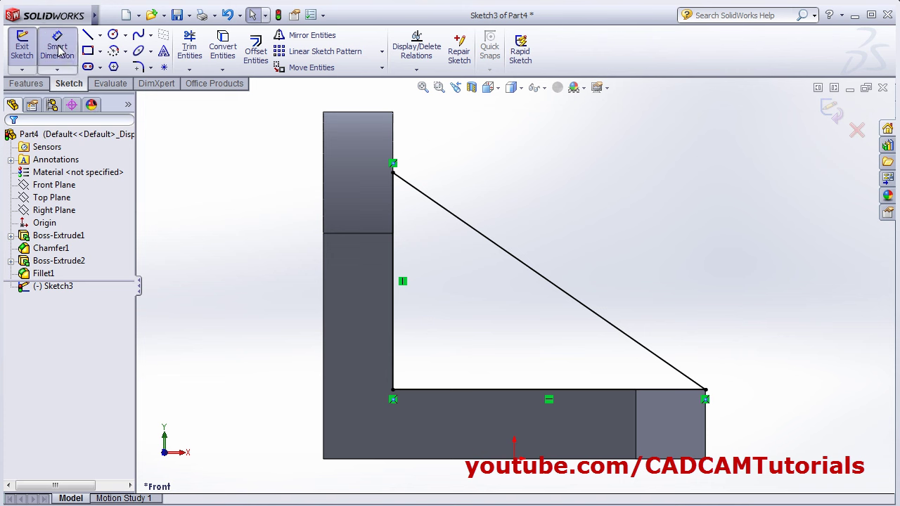
pyautogui.click(395, 310)
pyautogui.click(296, 284)
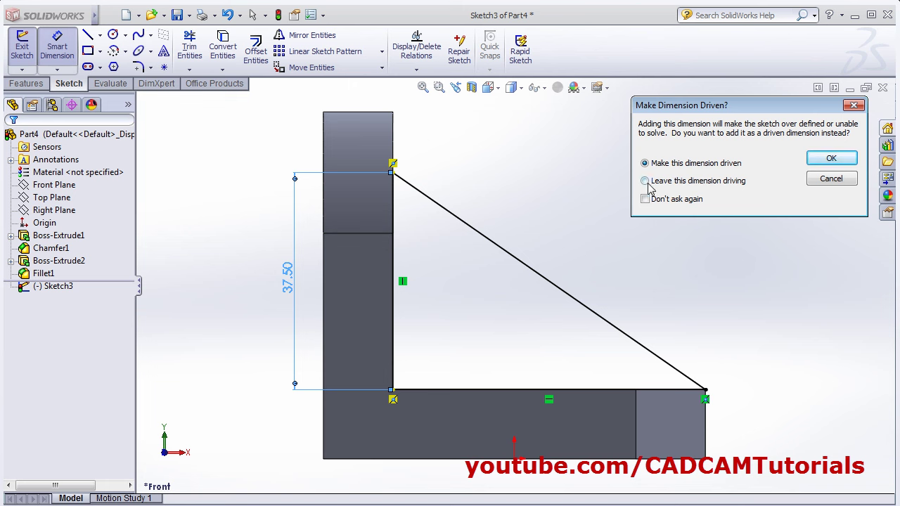
pyautogui.click(831, 158)
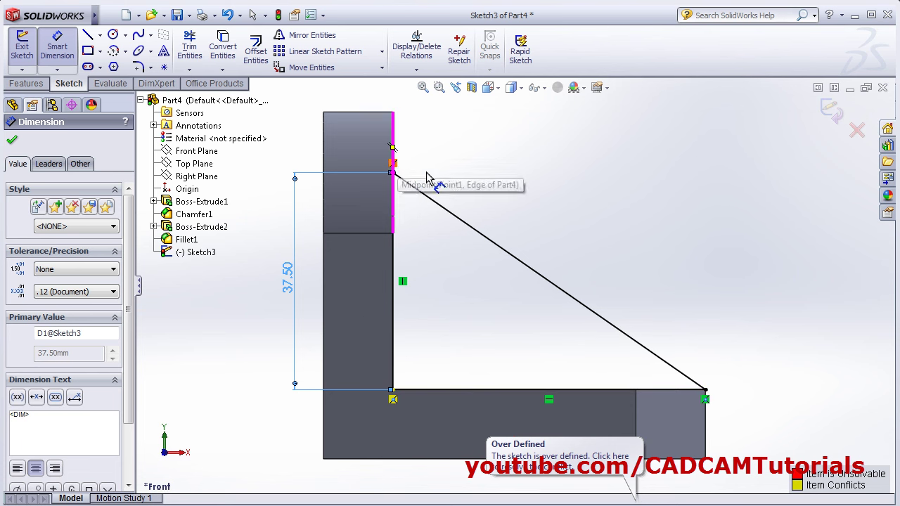
pyautogui.press('Escape')
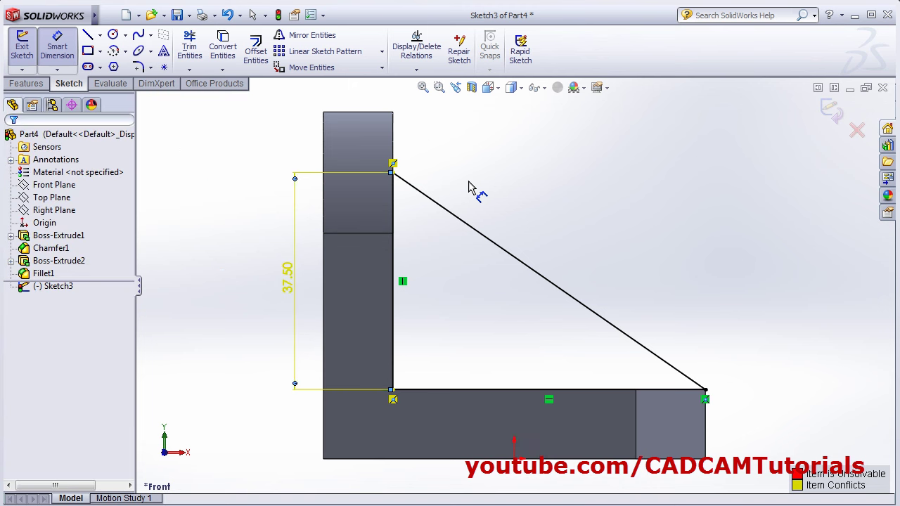
pyautogui.click(394, 166)
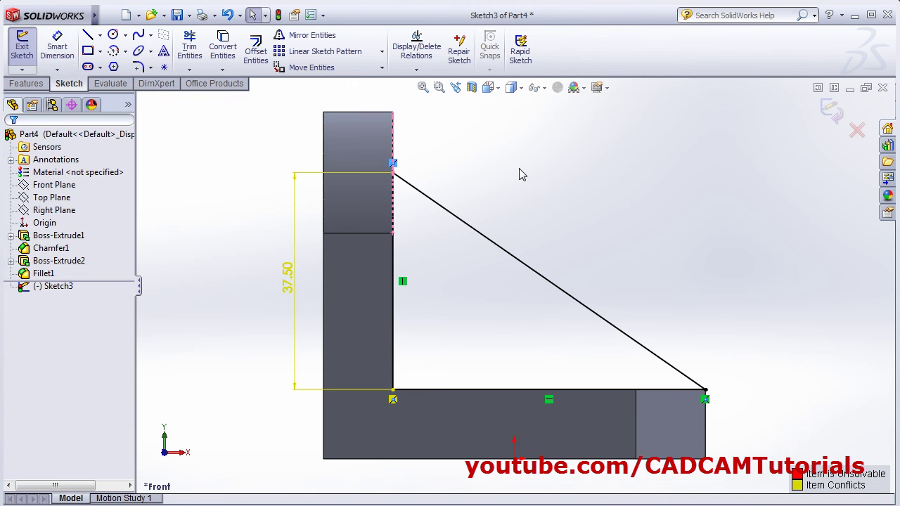
pyautogui.click(492, 177)
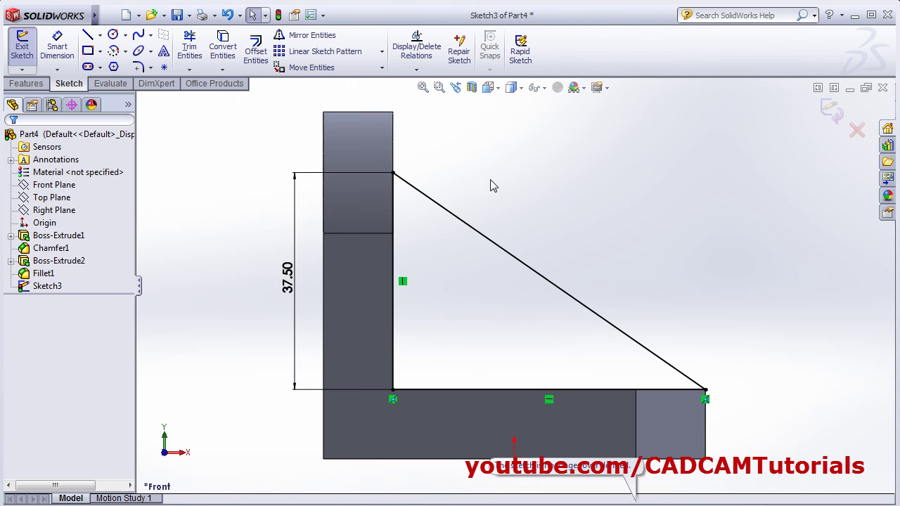
# - Check the rib's height in the PDF drawing and set the triangle's vertical dimension to 42 mm
pyautogui.click(288, 291)
pyautogui.doubleClick(289, 292)
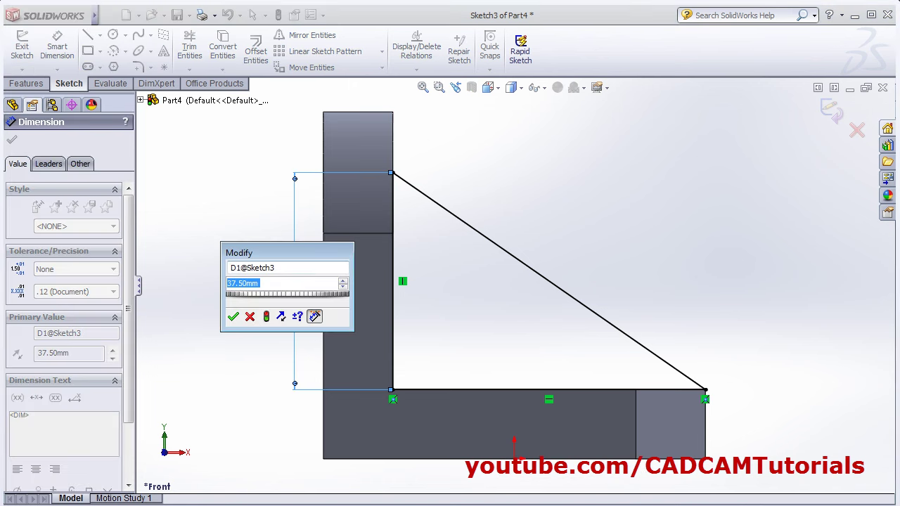
pyautogui.hotkey('alt', 'Tab')
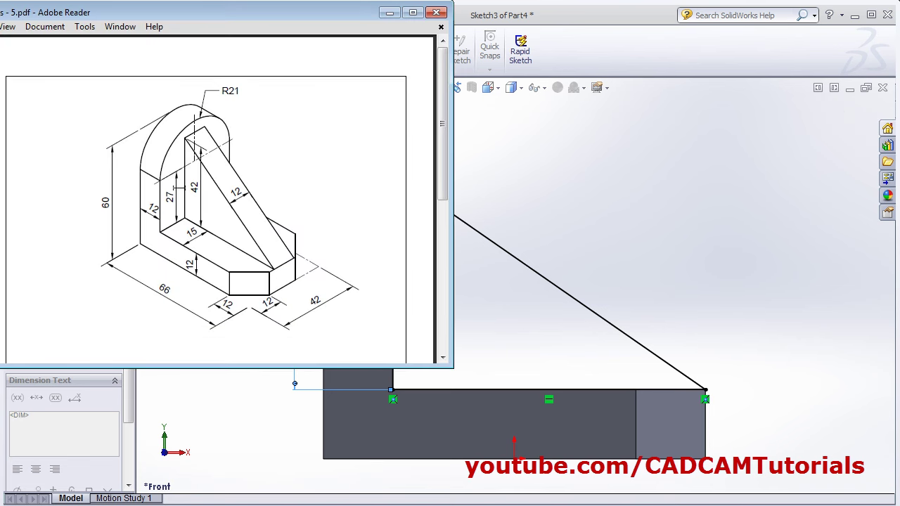
pyautogui.hotkey('alt', 'Tab')
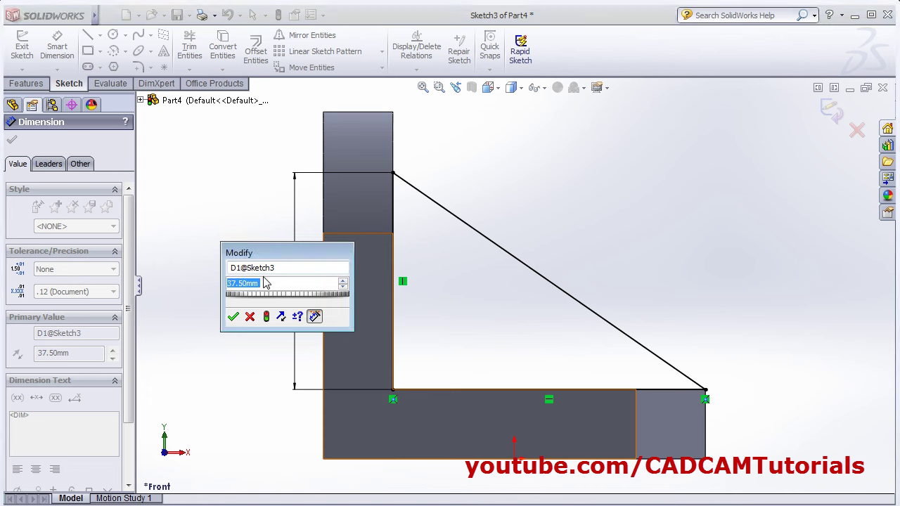
pyautogui.write('42')
pyautogui.press('Return')
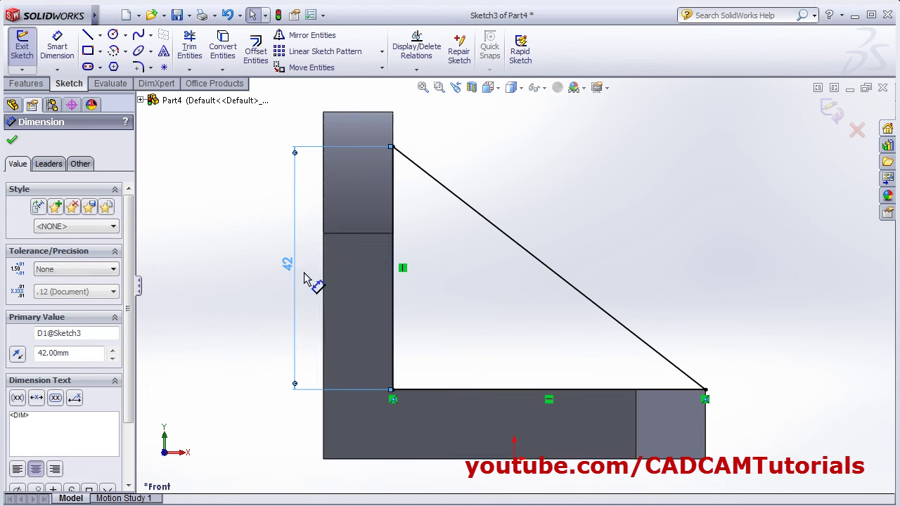
pyautogui.click(617, 248)
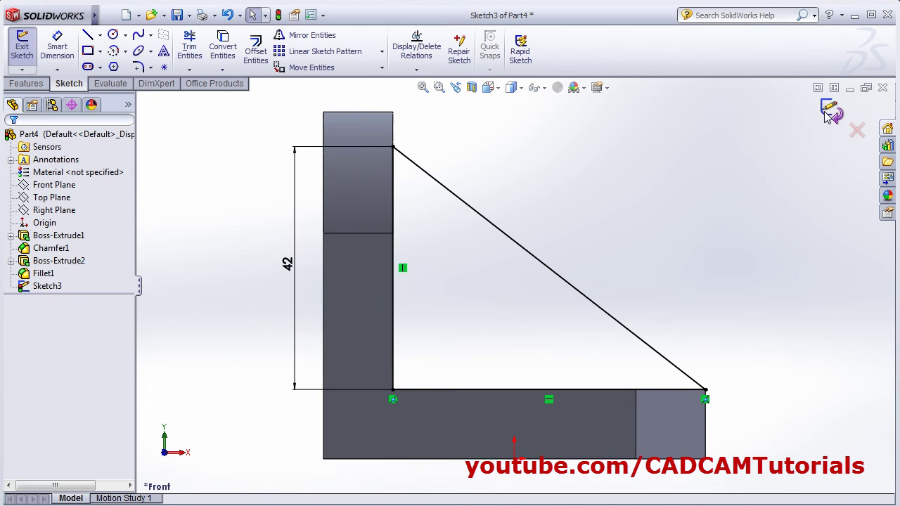
# - Finish the sketch and extrude the triangle as a Mid Plane boss 12 mm thick, merged with the bracket
pyautogui.moveTo(698, 257); pyautogui.dragTo(638, 280, button='middle')
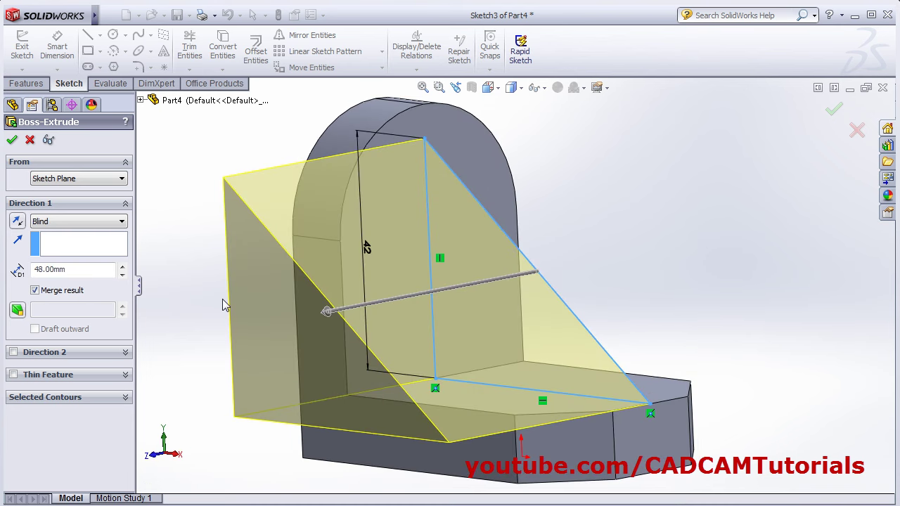
pyautogui.click(87, 222)
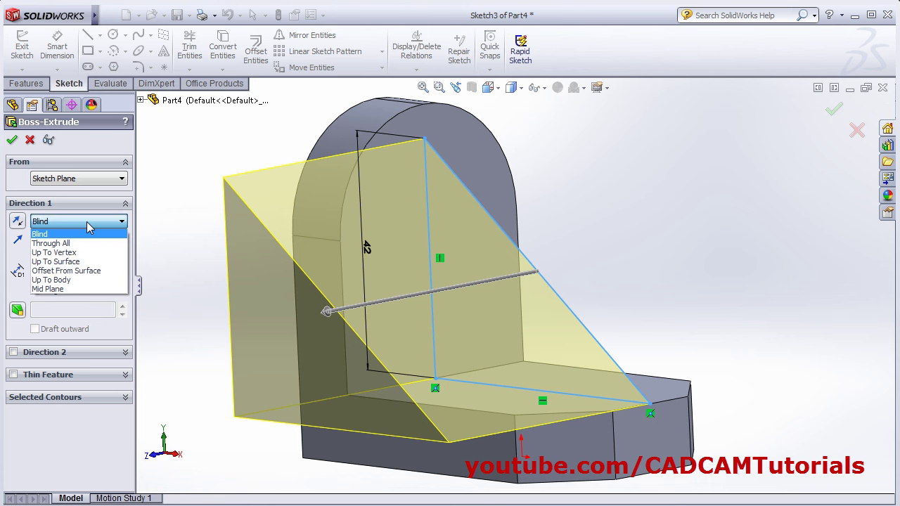
pyautogui.click(59, 294)
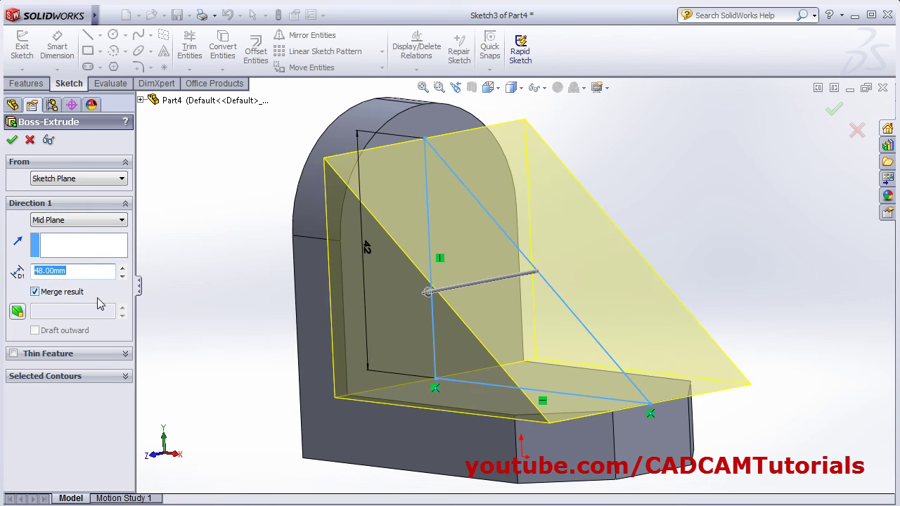
pyautogui.write('12')
pyautogui.press('Return')
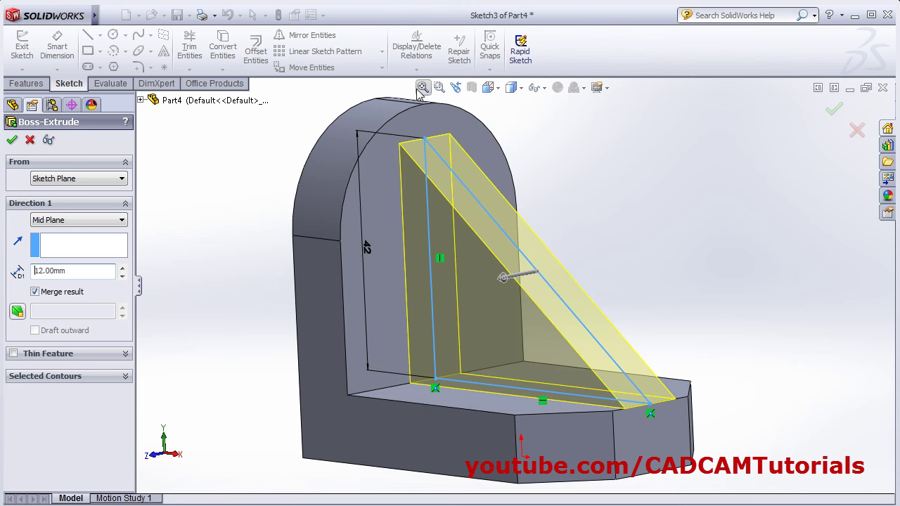
pyautogui.moveTo(495, 190); pyautogui.dragTo(586, 336, button='middle')
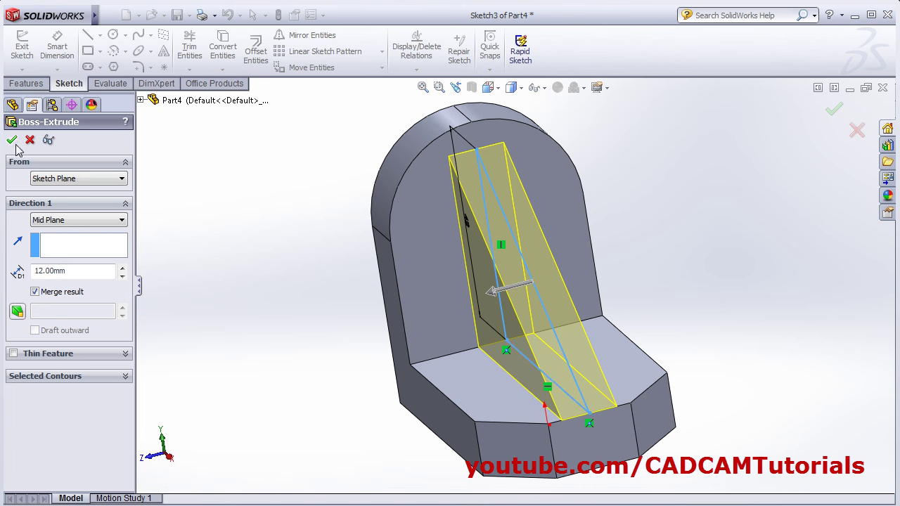
pyautogui.press('Return')
pyautogui.moveTo(339, 274); pyautogui.dragTo(370, 284, button='middle')
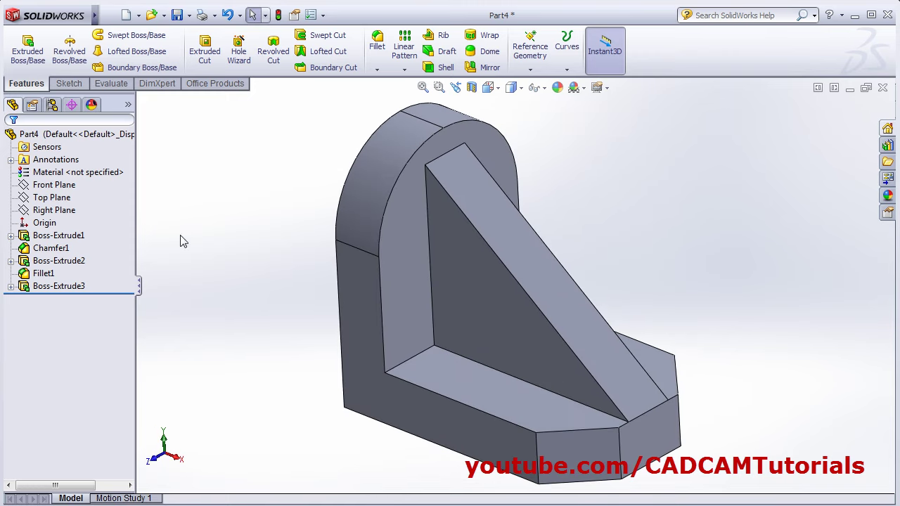
# - Create a new part document and look at the second drawing in the PDF, the 98 mm long bracket with holes
pyautogui.click(126, 16)
pyautogui.click(450, 381)
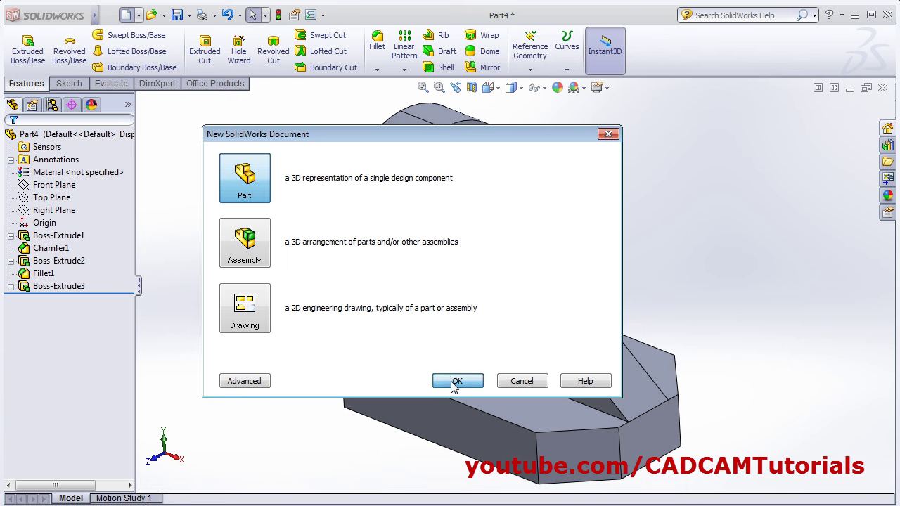
pyautogui.hotkey('alt', 'Tab')
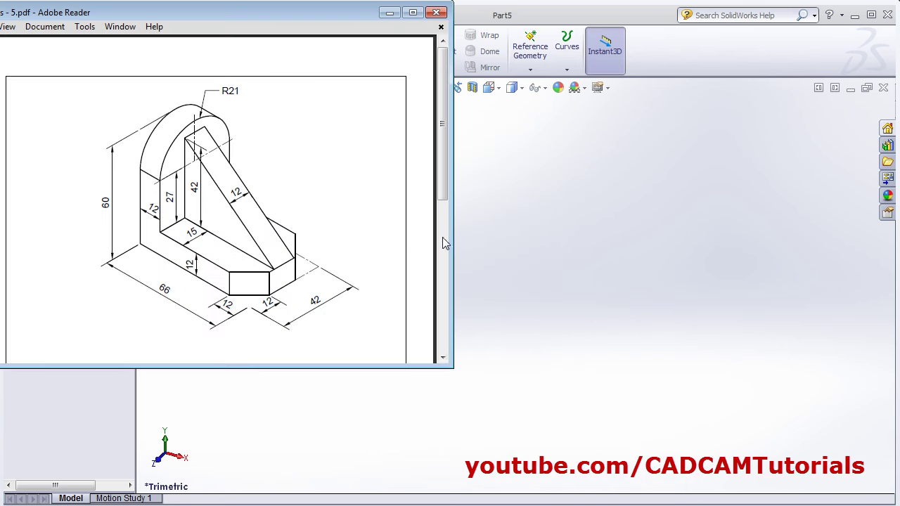
pyautogui.moveTo(441, 199); pyautogui.dragTo(444, 338)
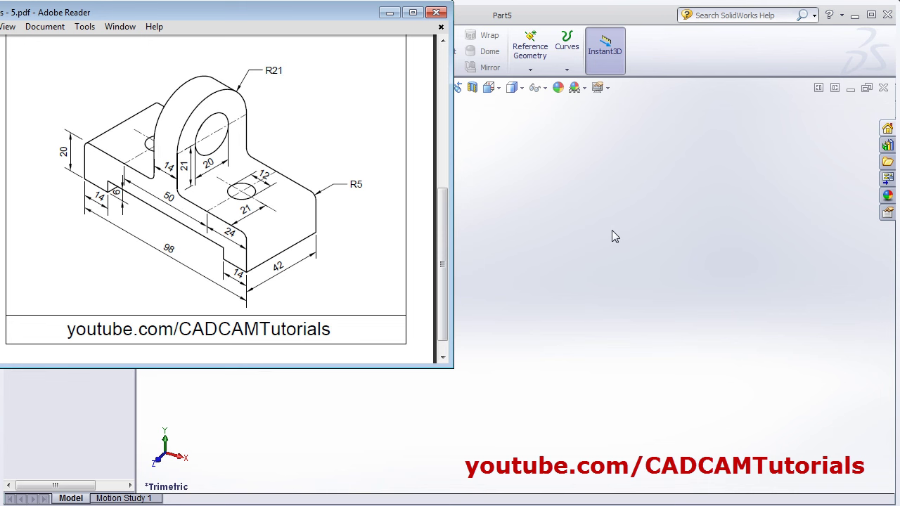
pyautogui.click(587, 224)
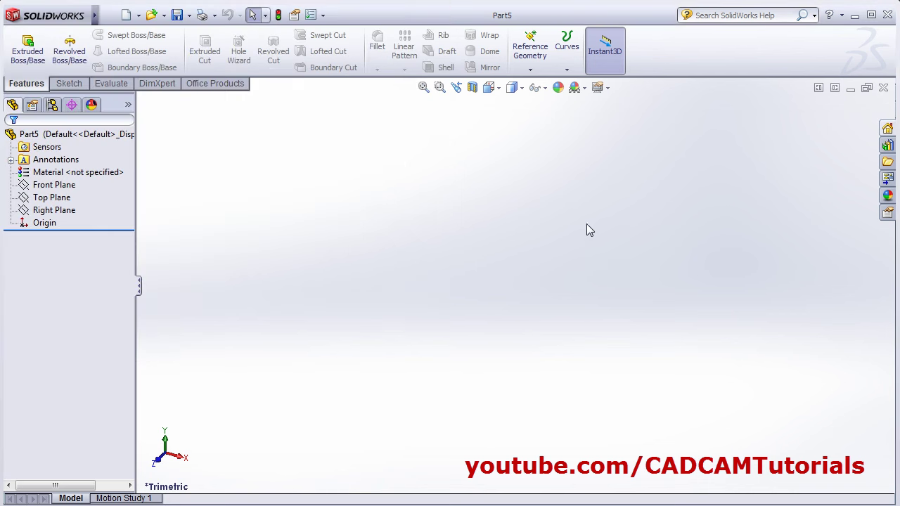
# - Start an extruded boss, check the bracket's base in the PDF drawing and open the sketch on the Top Plane
pyautogui.click(34, 61)
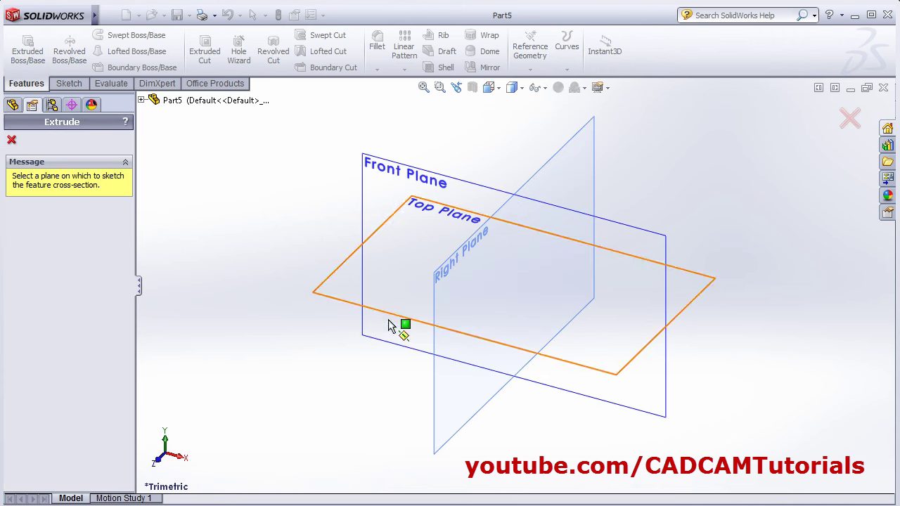
pyautogui.hotkey('alt', 'Tab')
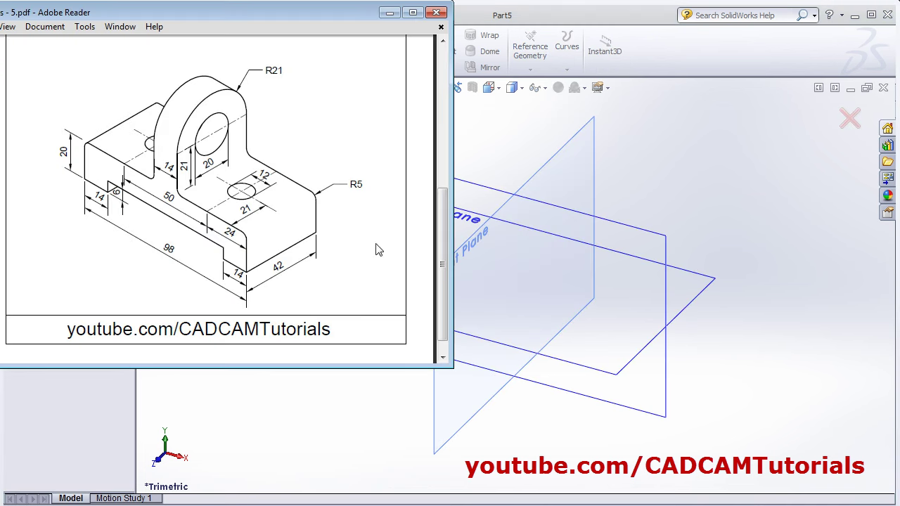
pyautogui.hotkey('alt', 'Tab')
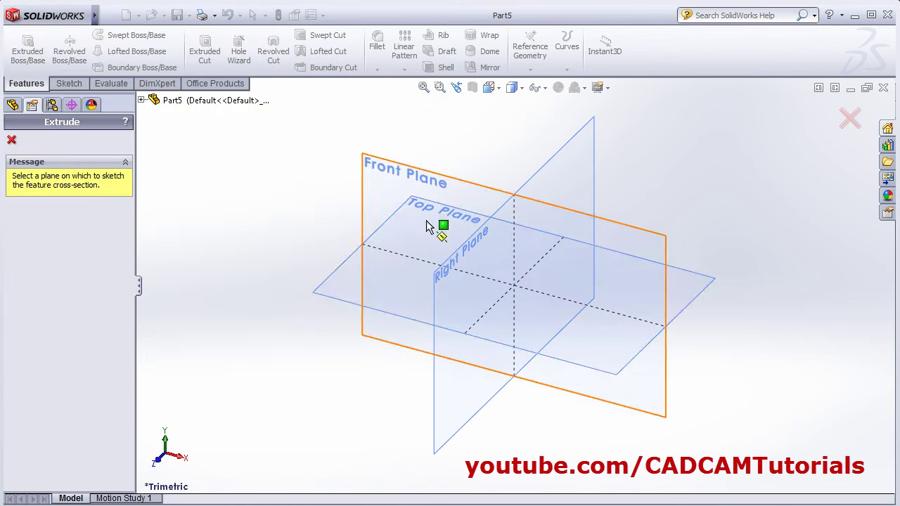
pyautogui.click(400, 318)
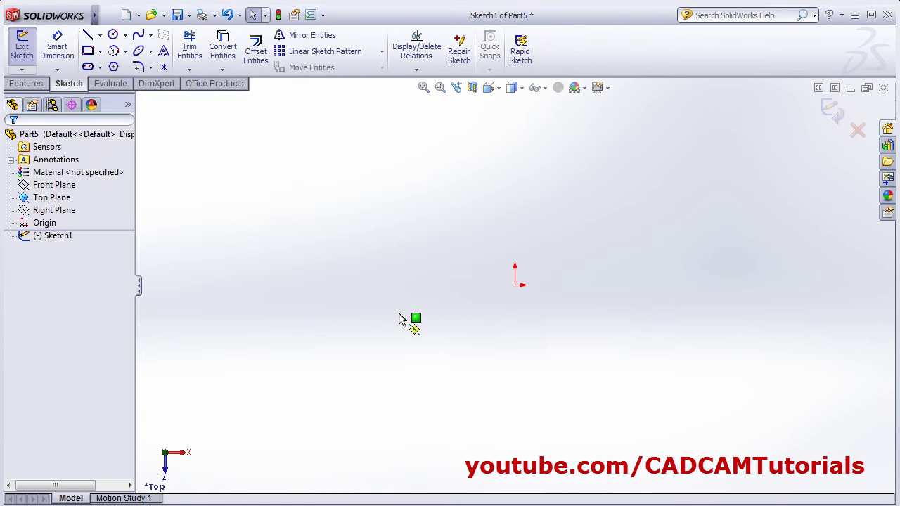
# - Sketch a center rectangle about 183 mm by 106 mm, centred on the origin
pyautogui.click(100, 52)
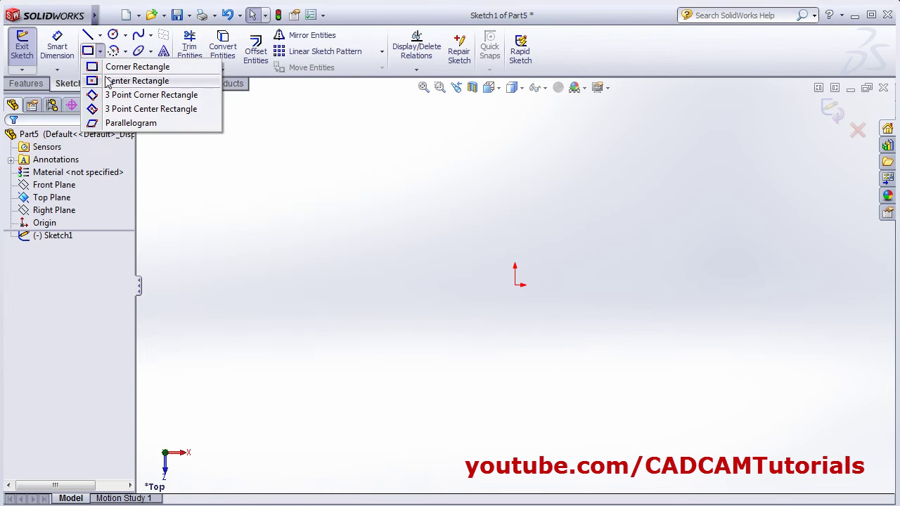
pyautogui.click(98, 82)
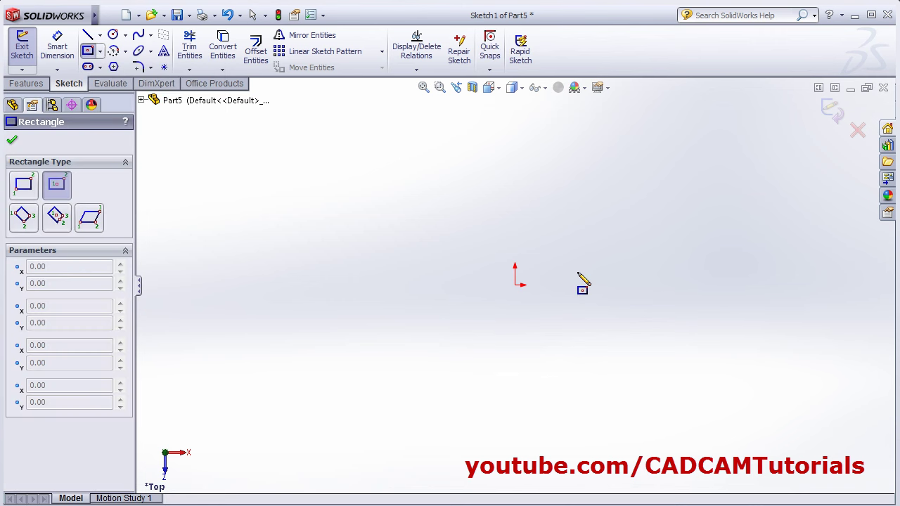
pyautogui.click(515, 284)
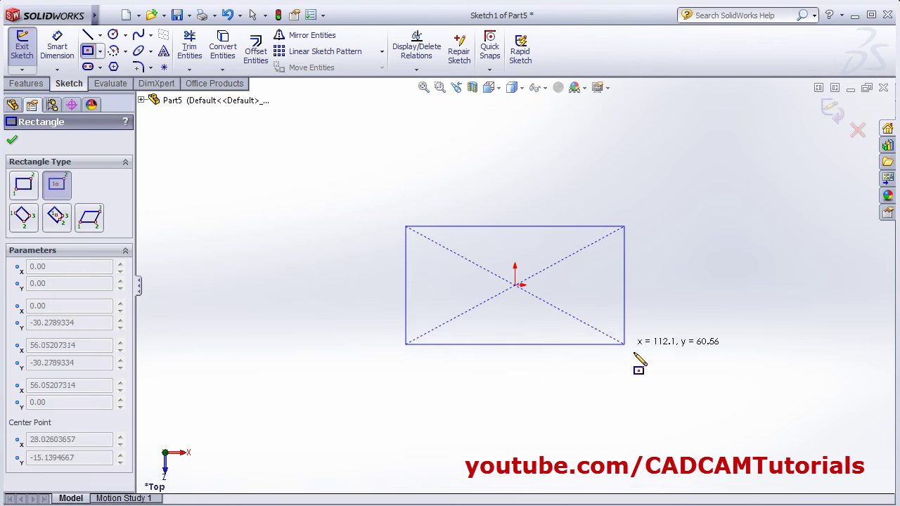
pyautogui.click(693, 389)
# - Dimension the rectangle's horizontal side and set its length to 98 mm
pyautogui.click(61, 49)
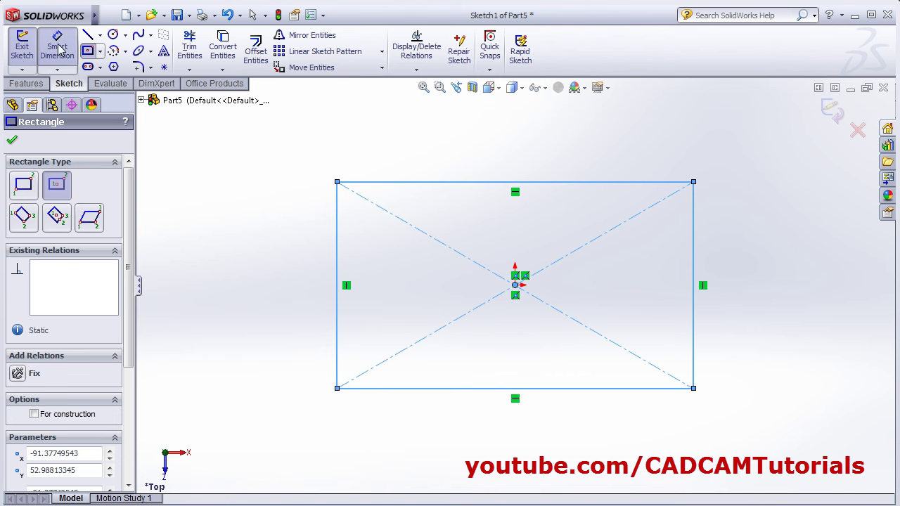
pyautogui.click(552, 392)
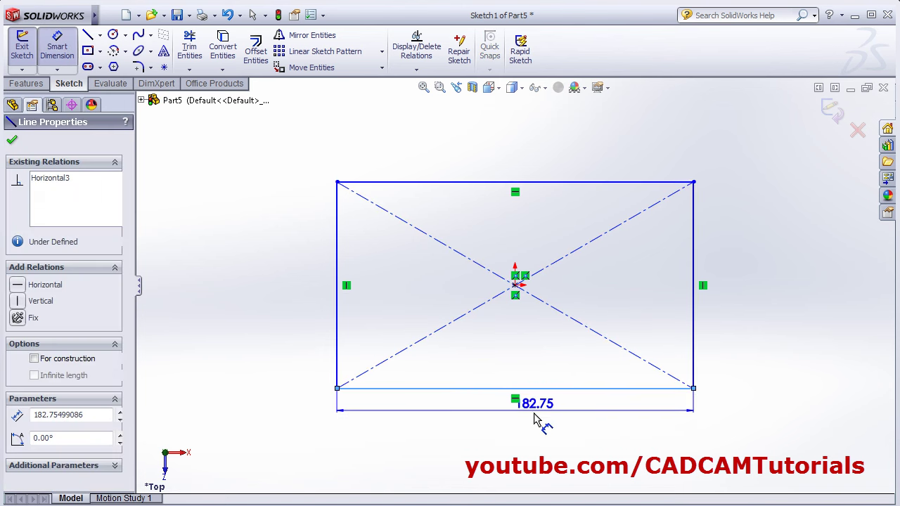
pyautogui.click(523, 434)
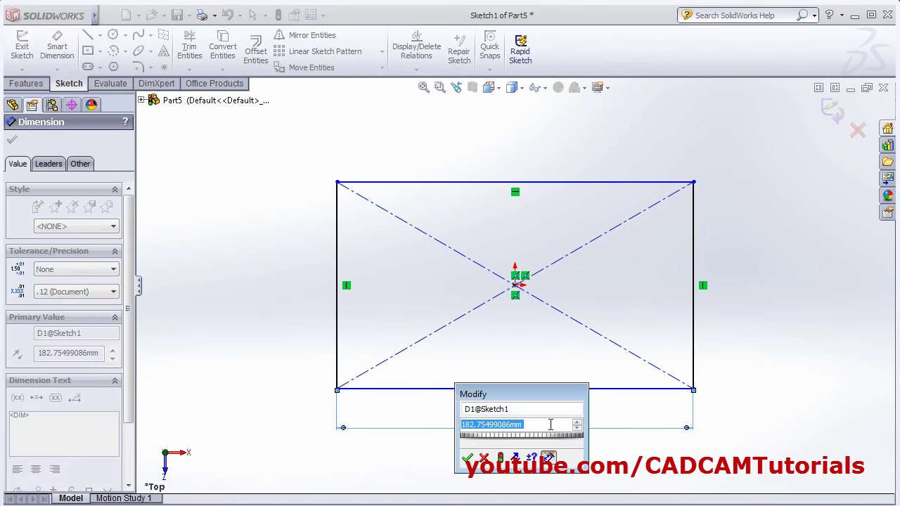
pyautogui.write('98')
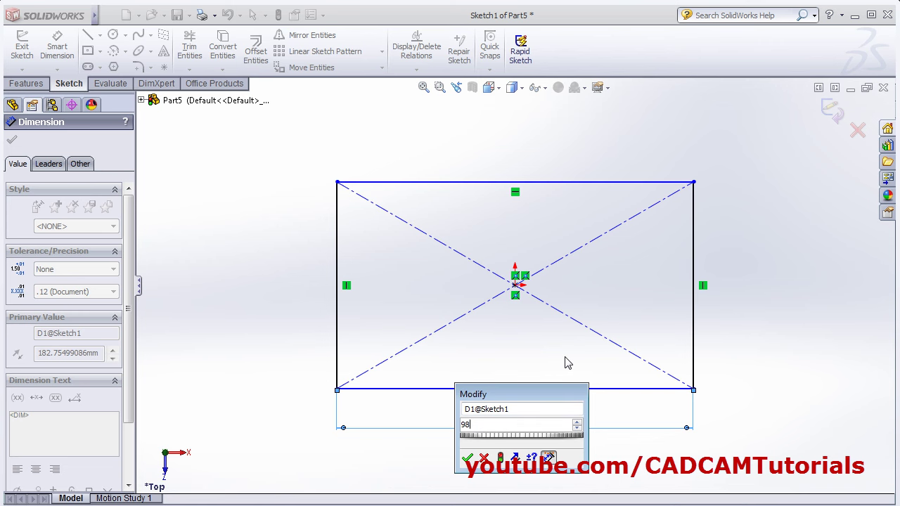
pyautogui.press('Return')
# - Dimension the rectangle's vertical side, checking the width in the PDF drawing, and set it to 42 mm
pyautogui.click(611, 322)
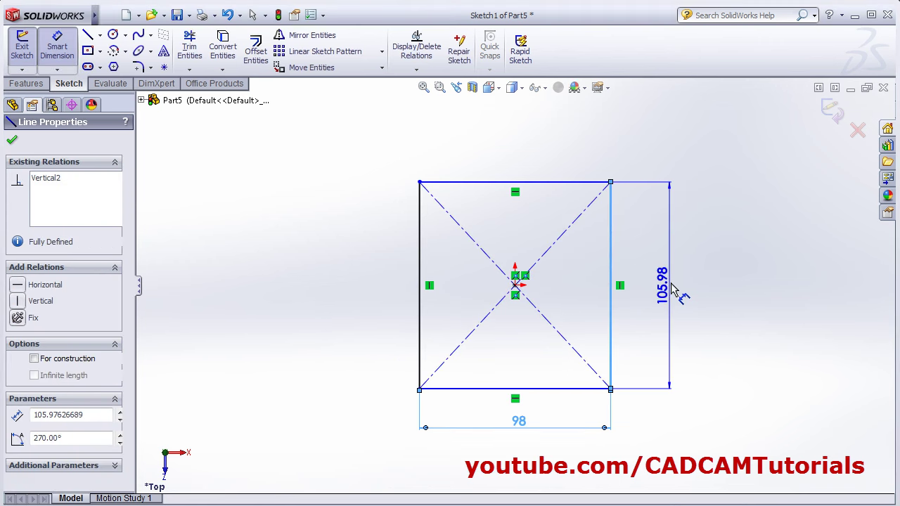
pyautogui.click(671, 288)
pyautogui.hotkey('alt', 'Tab')
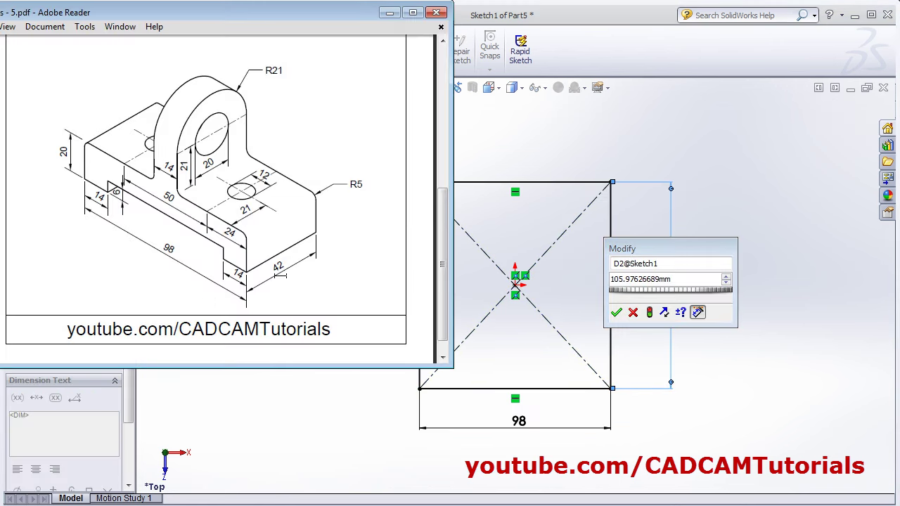
pyautogui.click(680, 279)
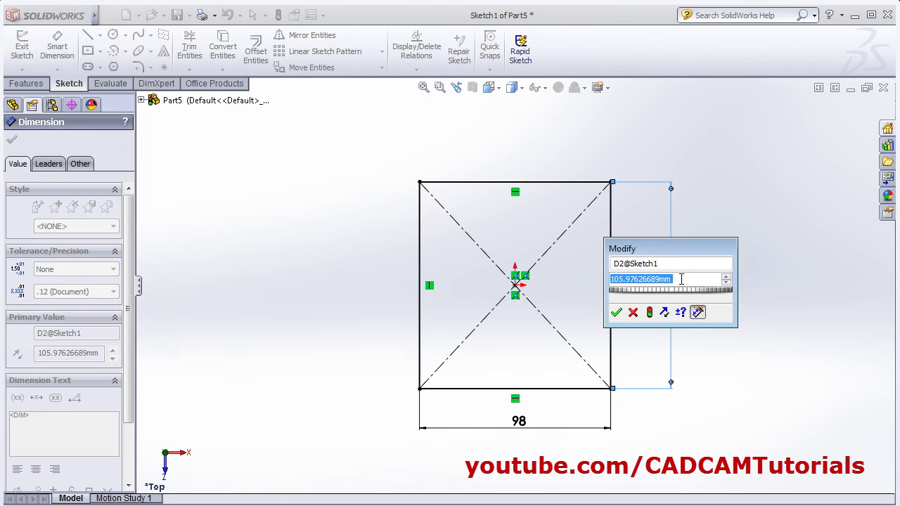
pyautogui.write('42')
pyautogui.press('Return')
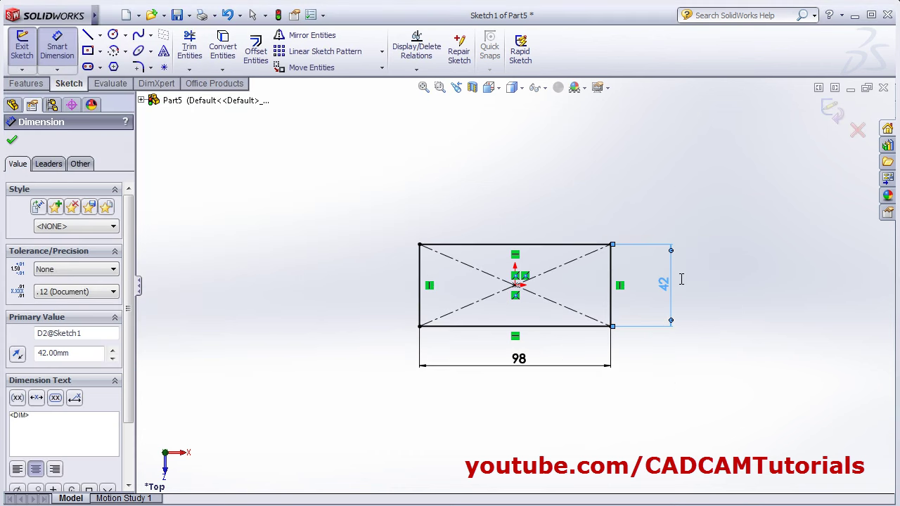
# - Finish the sketch, check the base height in the PDF drawing and extrude the rectangle as a Blind boss 20 mm deep
pyautogui.click(832, 113)
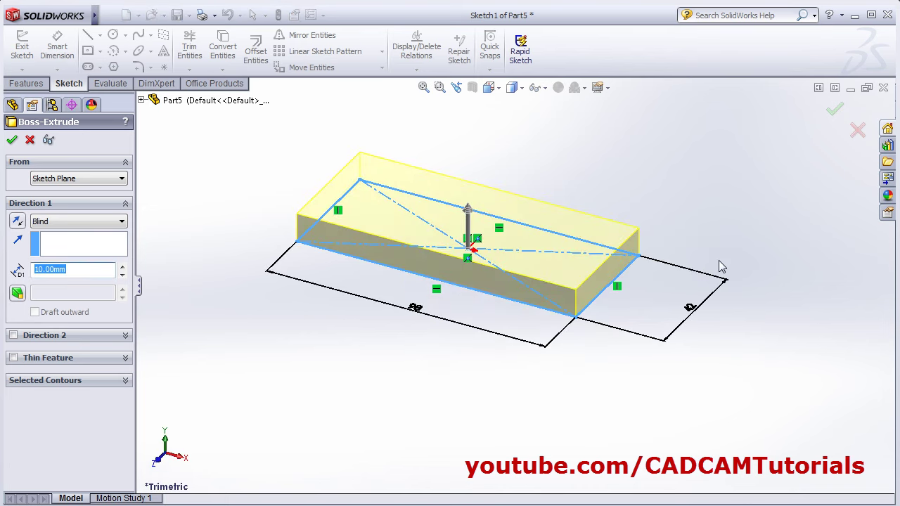
pyautogui.hotkey('alt', 'Tab')
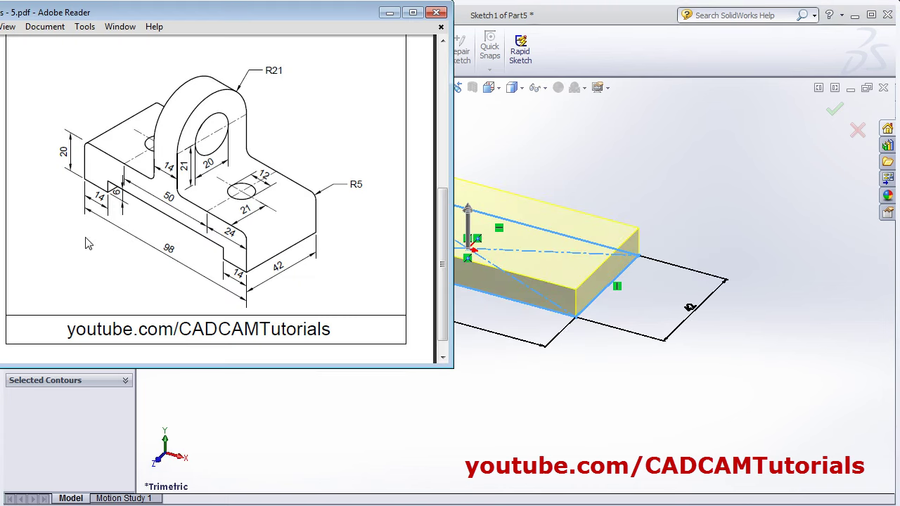
pyautogui.hotkey('alt', 'Tab')
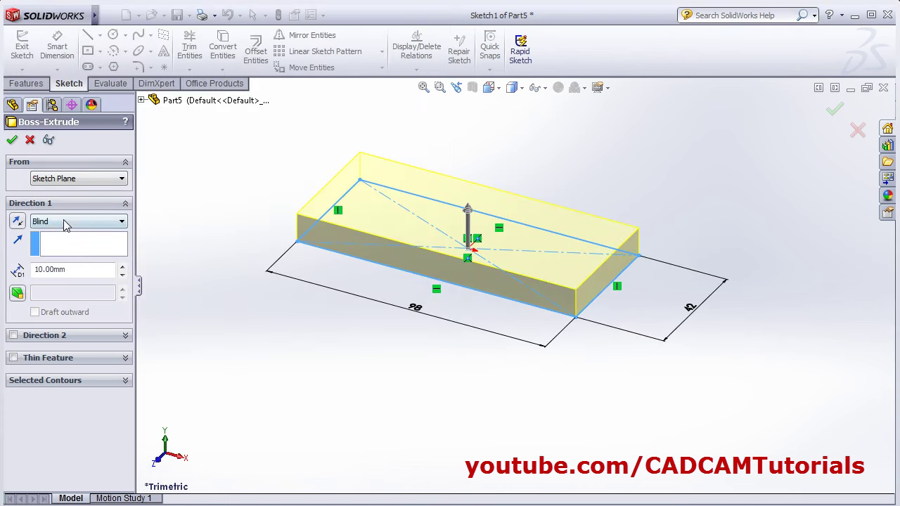
pyautogui.moveTo(71, 274); pyautogui.dragTo(17, 270)
pyautogui.write('20')
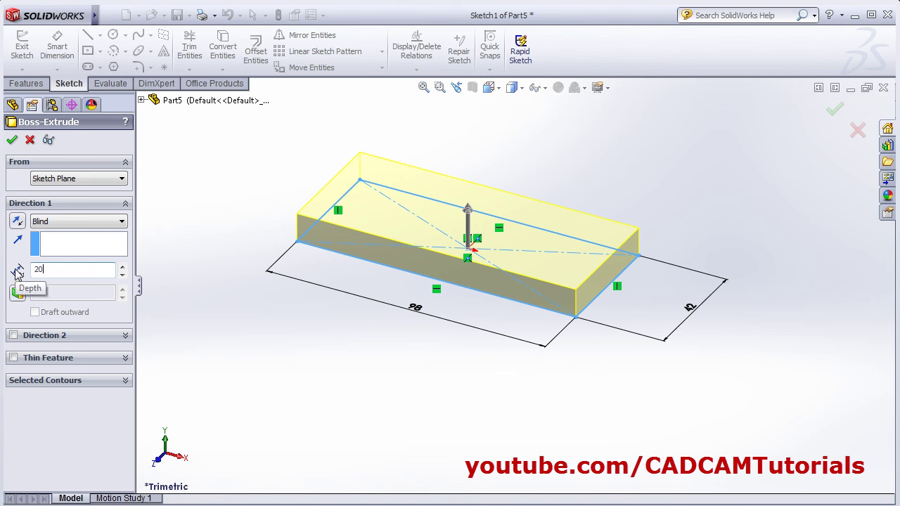
pyautogui.press('Return')
pyautogui.click(13, 141)
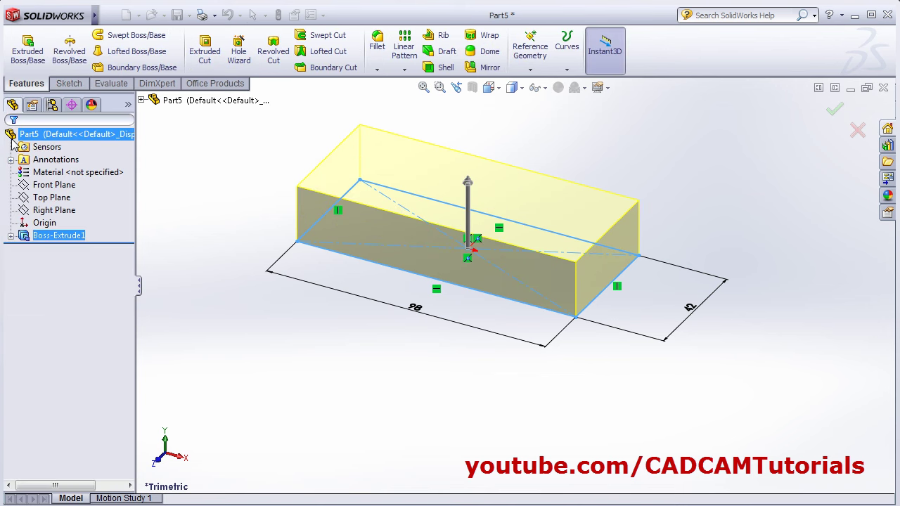
pyautogui.press('z')
pyautogui.scroll(-2, 542, 144)
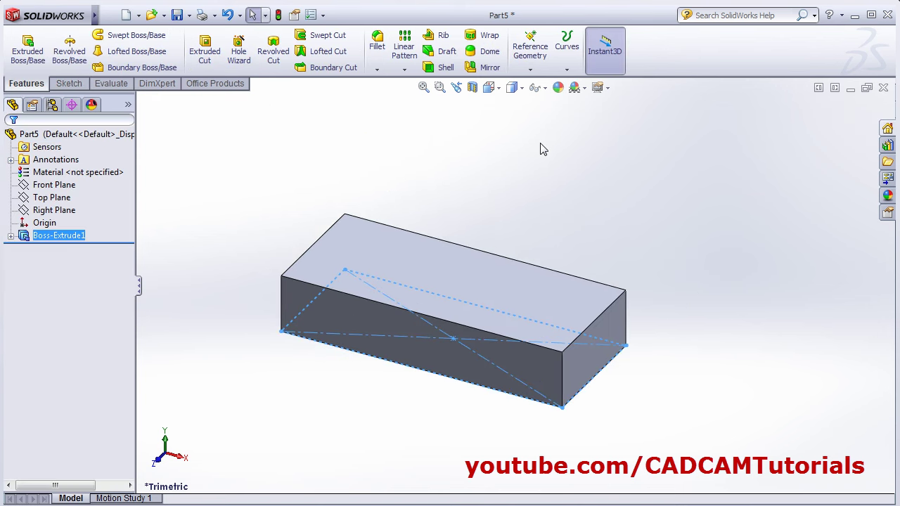
pyautogui.click(670, 298)
# - Check the underside slot in the PDF drawing, then start an extruded cut with its sketch on the block's long front face, viewed normal
pyautogui.hotkey('alt', 'Tab')
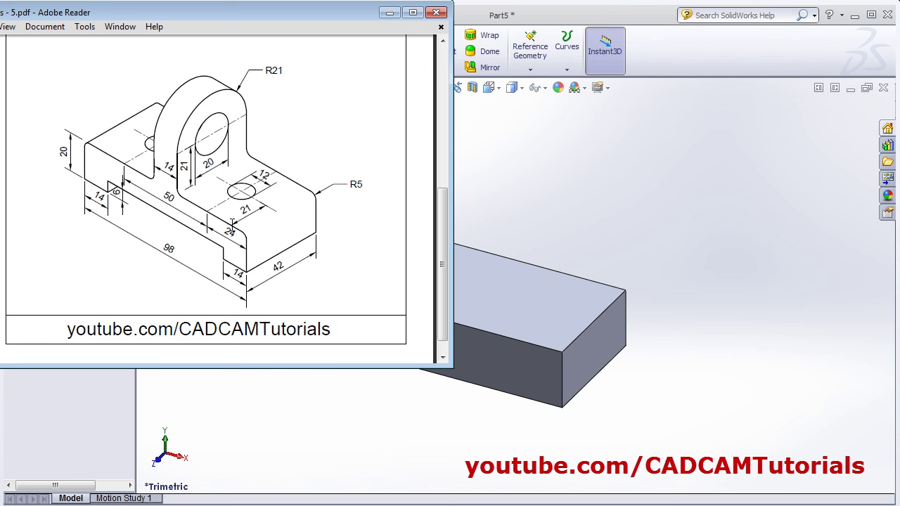
pyautogui.click(542, 266)
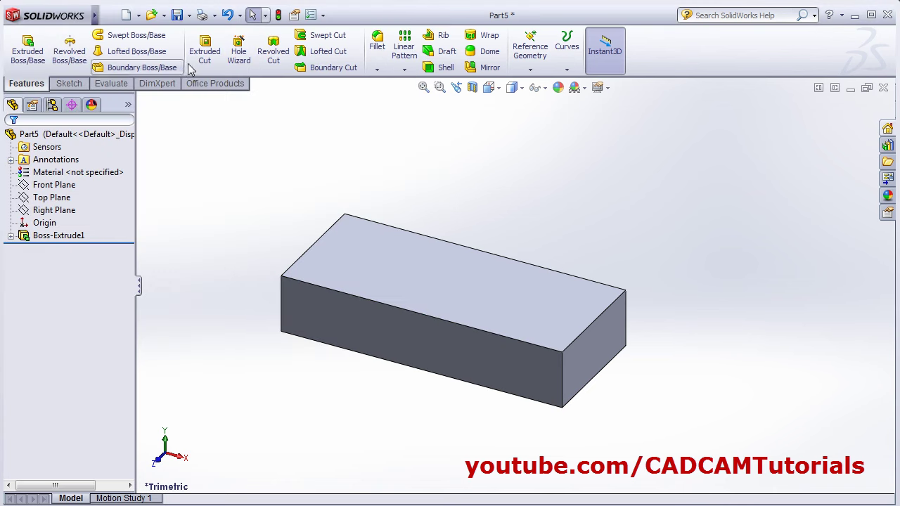
pyautogui.hotkey('alt', 'Tab')
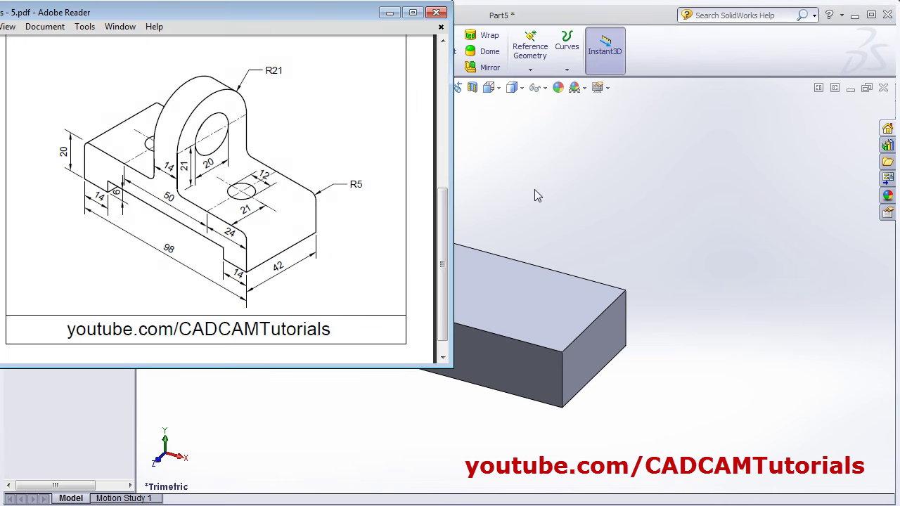
pyautogui.click(534, 189)
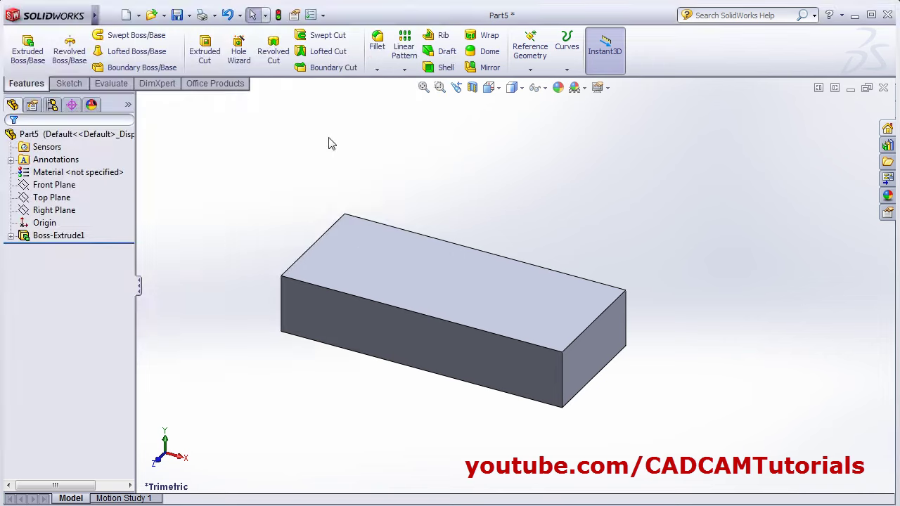
pyautogui.click(209, 60)
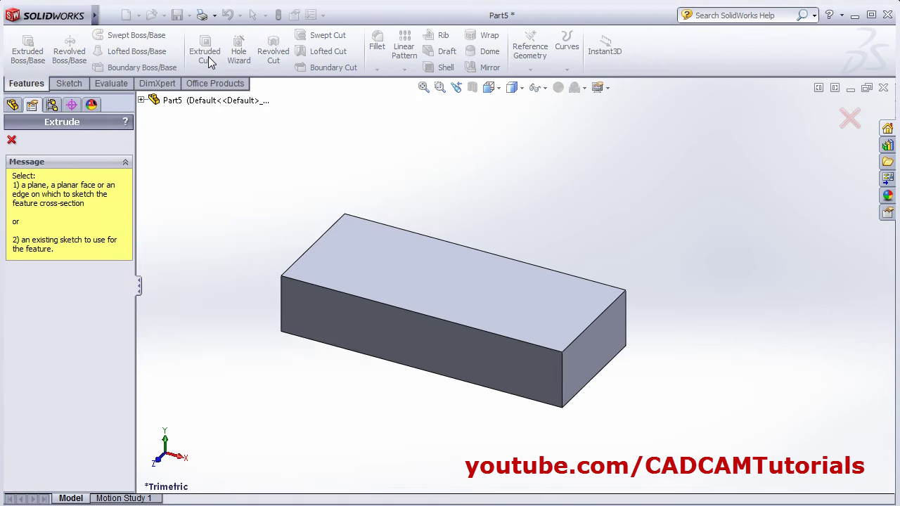
pyautogui.click(422, 354)
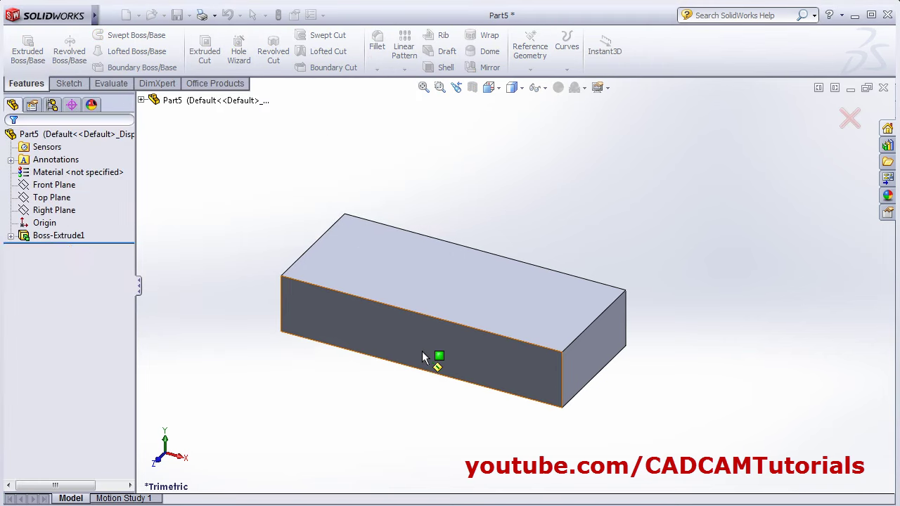
pyautogui.click(491, 87)
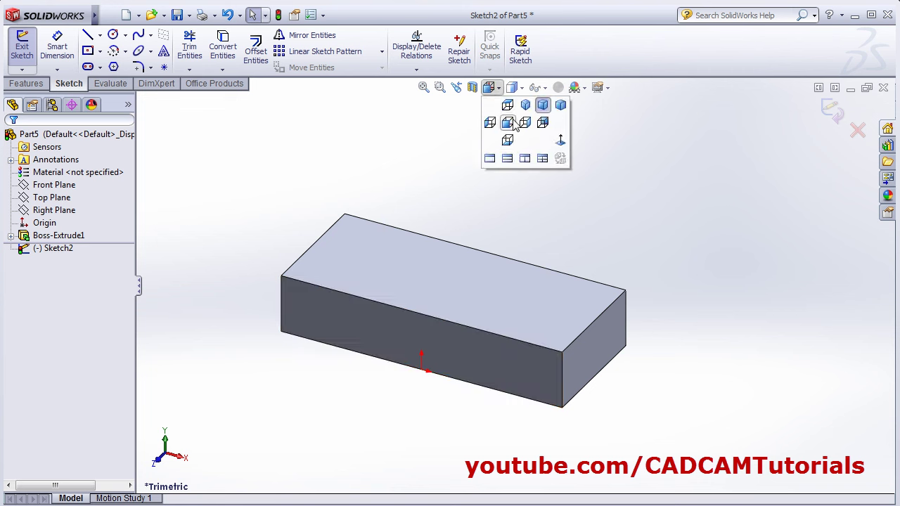
pyautogui.click(561, 141)
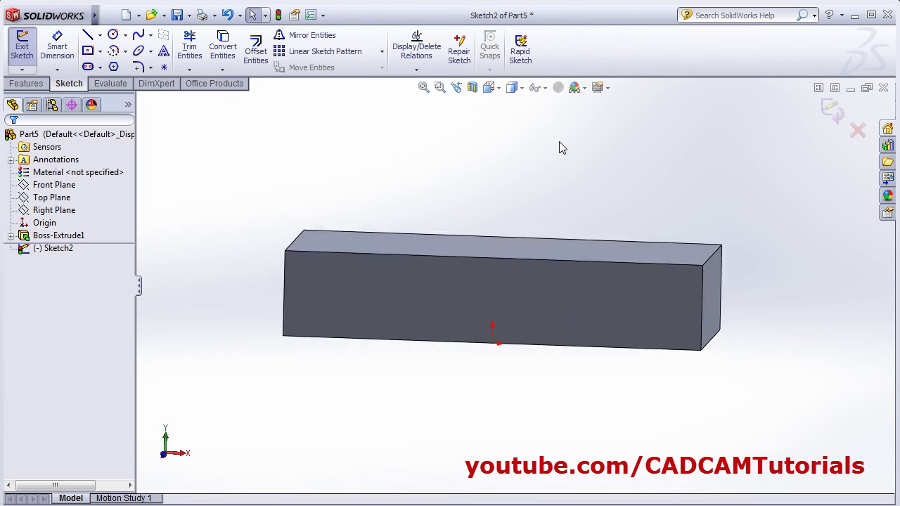
# - Sketch a corner rectangle rising from the front face's bottom edge, spanning the origin and stopping short of both ends
pyautogui.click(100, 52)
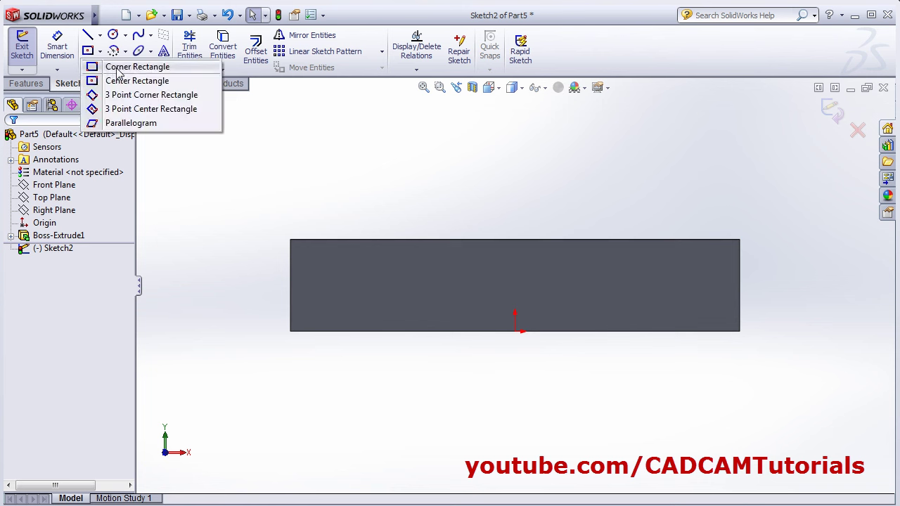
pyautogui.click(127, 67)
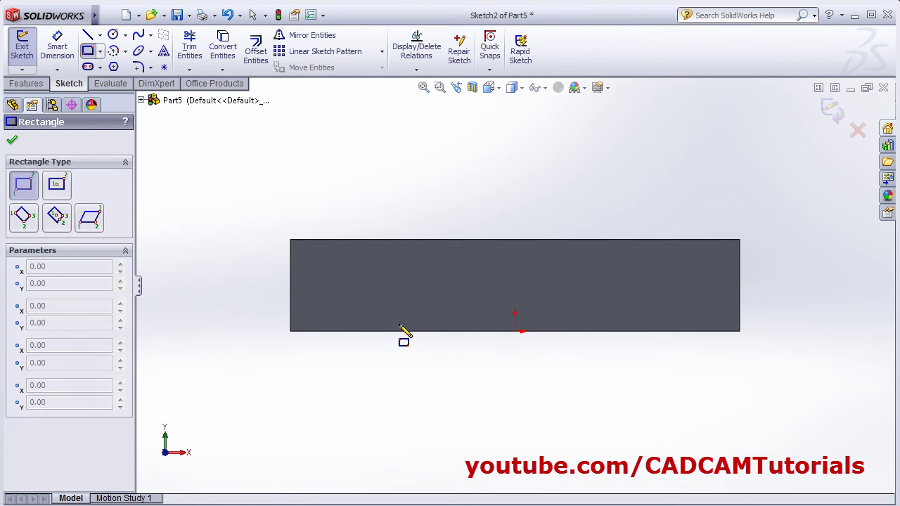
pyautogui.click(370, 331)
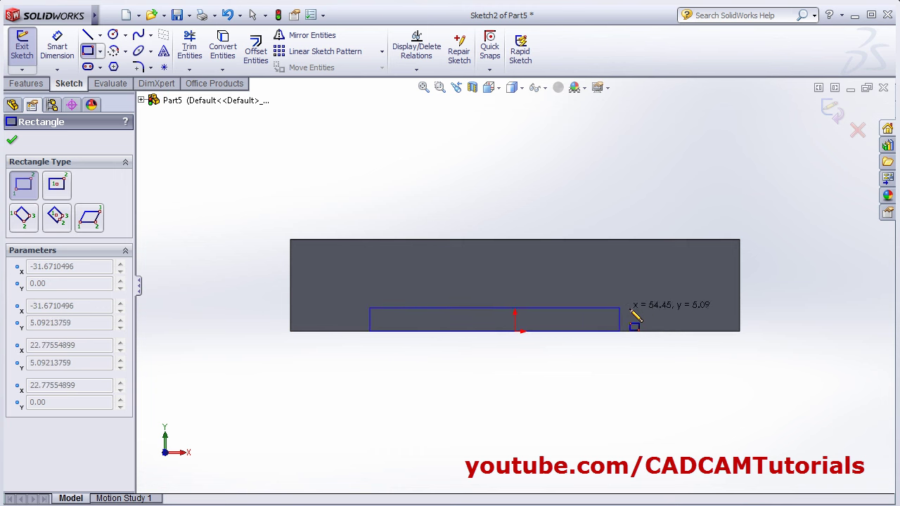
pyautogui.click(667, 298)
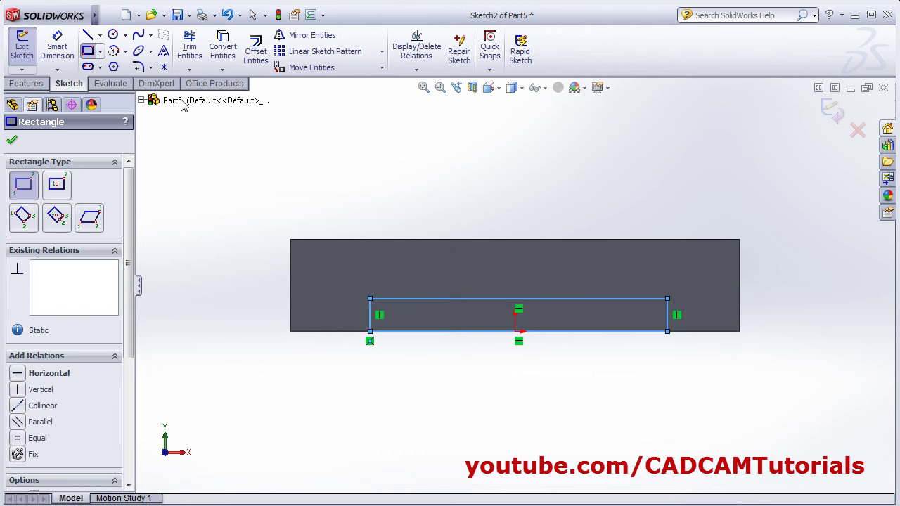
# - Dimension the distance from the block's left edge to the rectangle's left side and set it to 14 mm
pyautogui.click(59, 51)
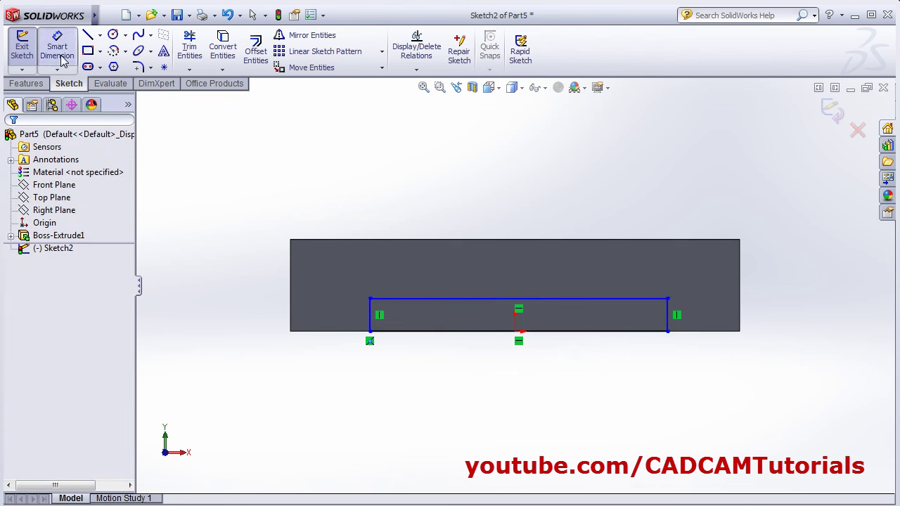
pyautogui.click(293, 320)
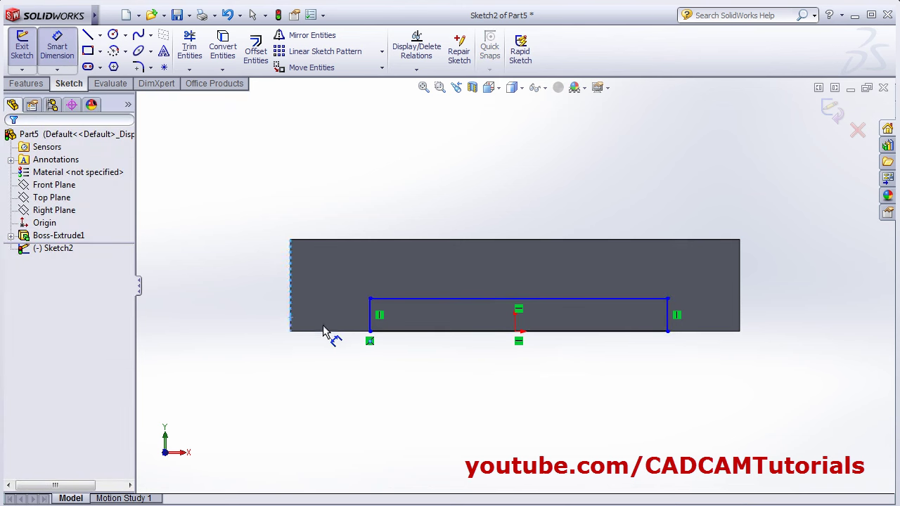
pyautogui.click(371, 325)
pyautogui.click(346, 376)
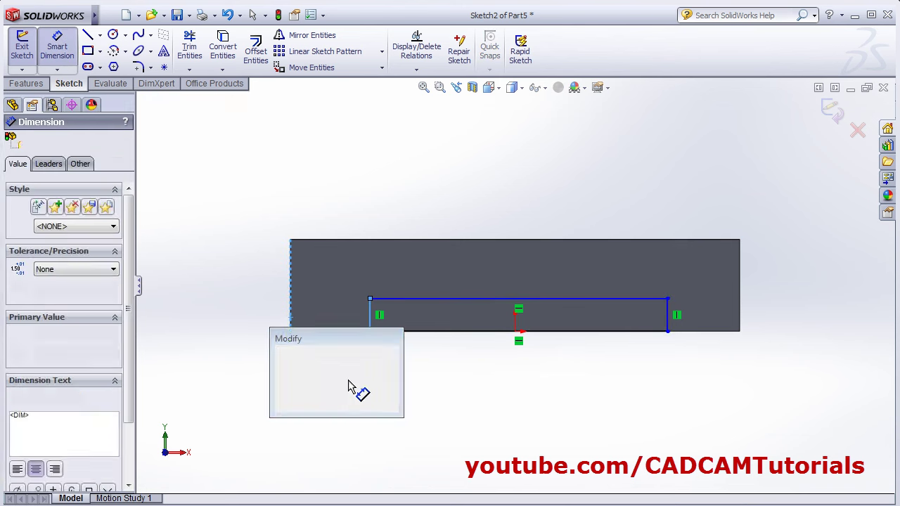
pyautogui.write('14')
pyautogui.press('Return')
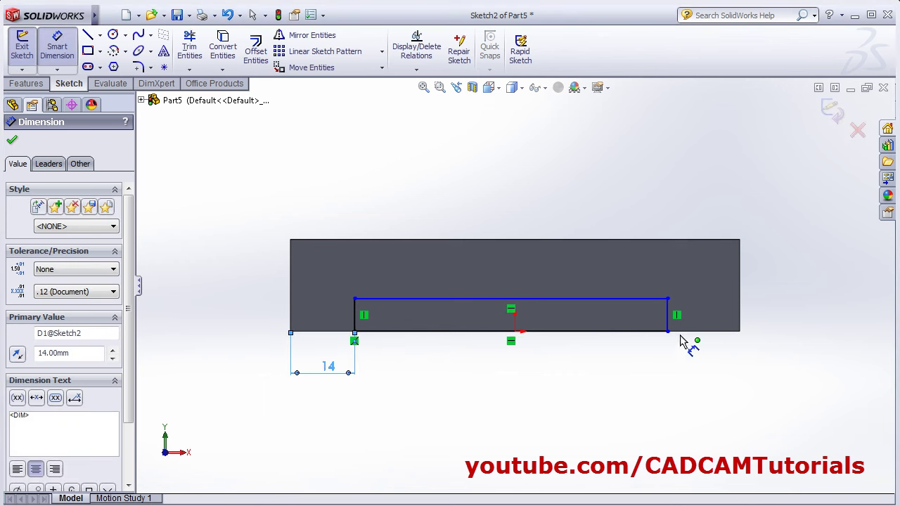
# - Dimension the distance from the block's right edge to the rectangle's right side and set it to 14 mm
pyautogui.click(742, 320)
pyautogui.click(668, 322)
pyautogui.click(699, 375)
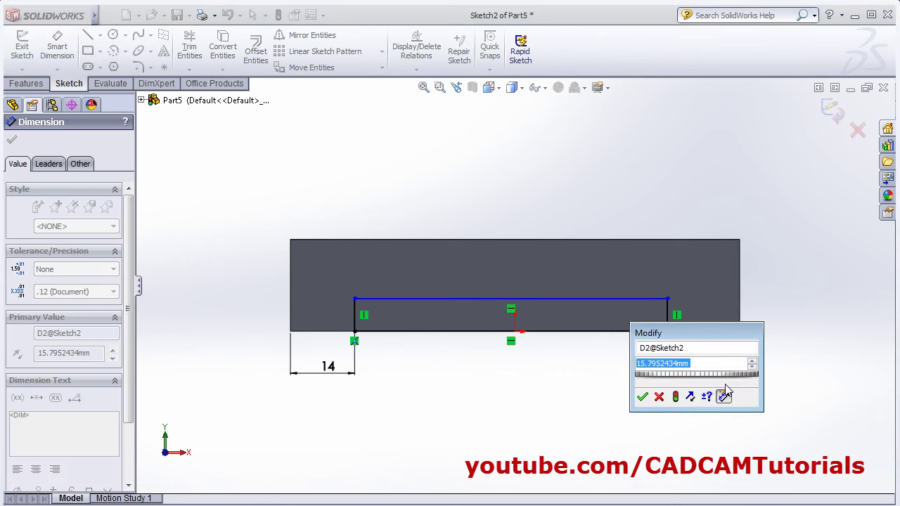
pyautogui.write('14')
pyautogui.press('Return')
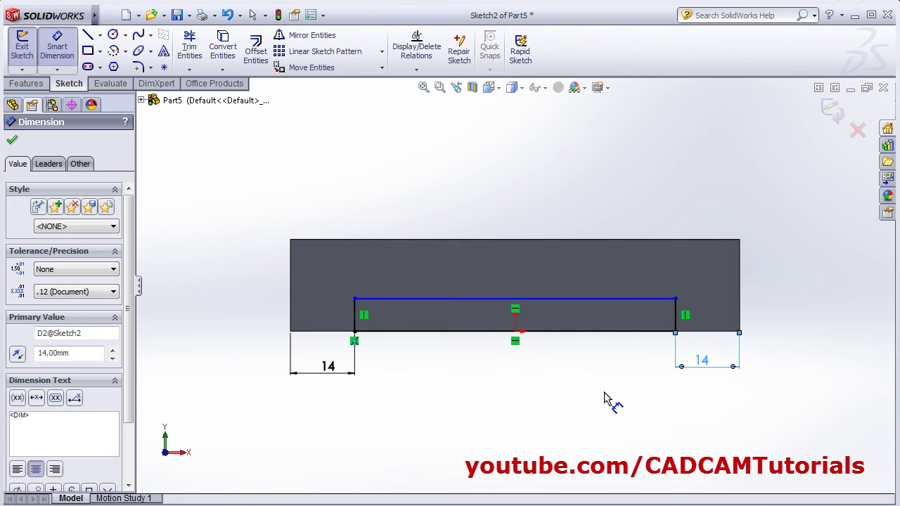
# - Set the slot rectangle's height to 6 mm and finish the sketch for the extruded cut
pyautogui.click(355, 318)
pyautogui.click(327, 320)
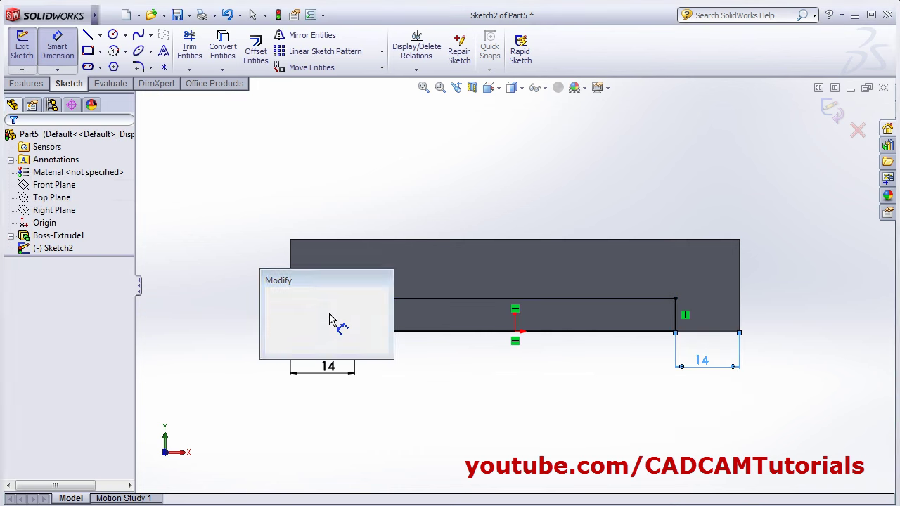
pyautogui.write('6.00mm')
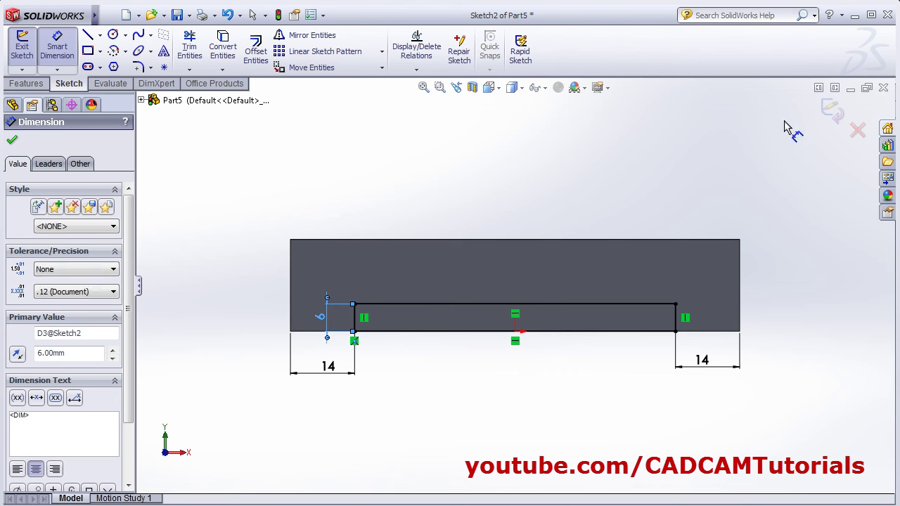
pyautogui.click(832, 110)
pyautogui.moveTo(647, 234); pyautogui.dragTo(588, 273, button='middle')
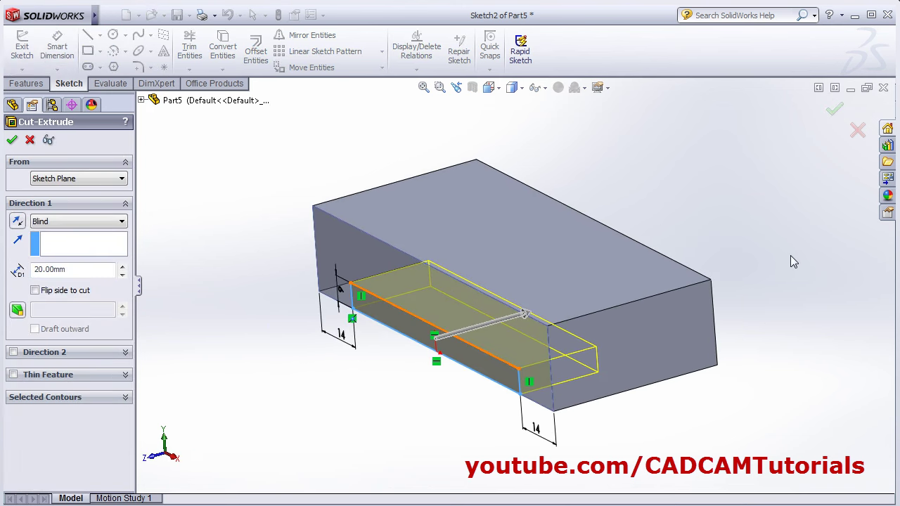
# - Cut the slot rectangle through the whole block using the Through All end condition
pyautogui.click(93, 223)
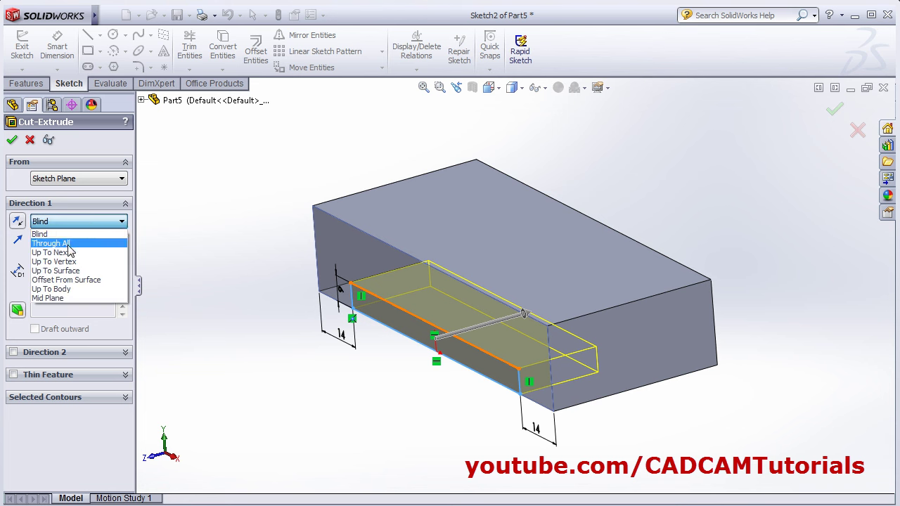
pyautogui.click(68, 245)
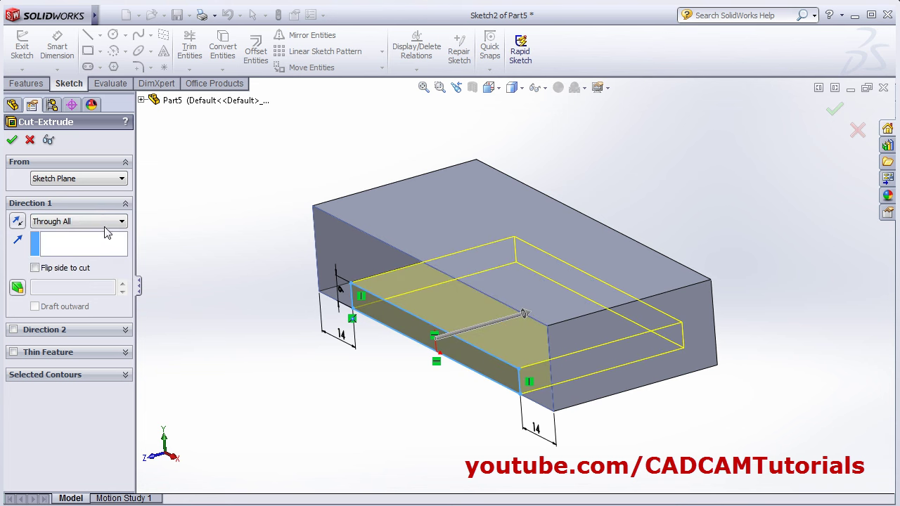
pyautogui.click(12, 140)
pyautogui.moveTo(302, 422); pyautogui.dragTo(353, 372, button='middle')
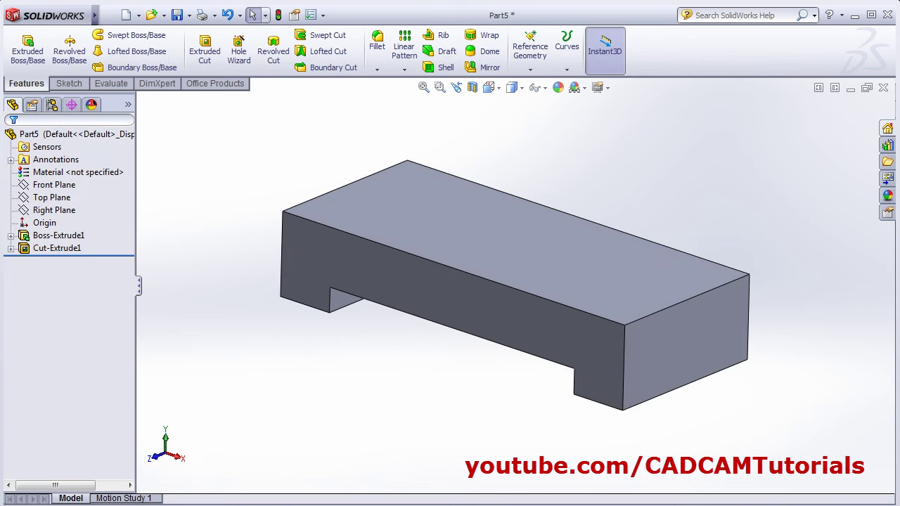
# - Start an extruded boss on the block's top face and sketch a center rectangle from the origin to the front edge, about 13.4 by 42 mm
pyautogui.hotkey('alt', 'Tab')
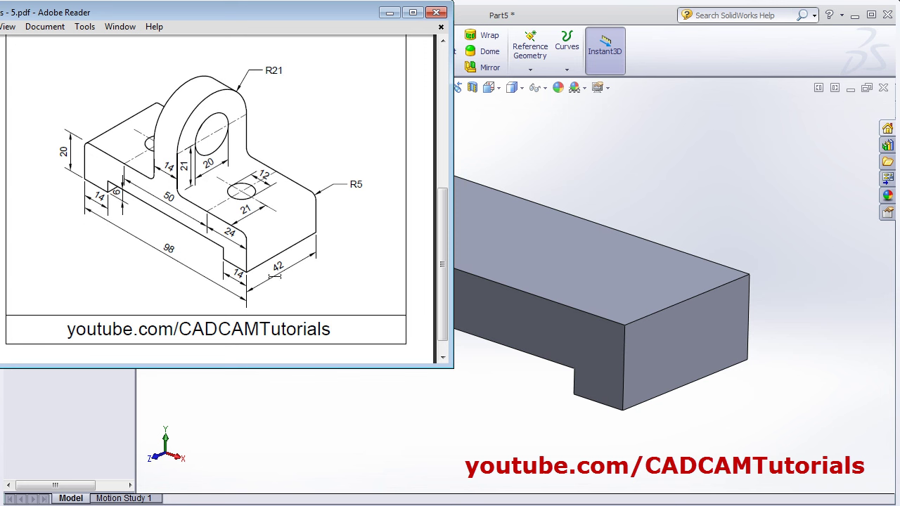
pyautogui.click(647, 175)
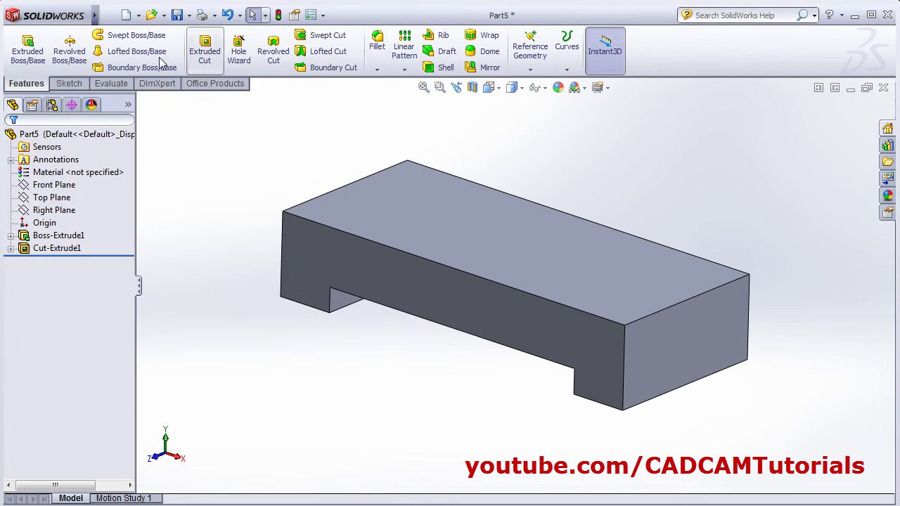
pyautogui.click(33, 56)
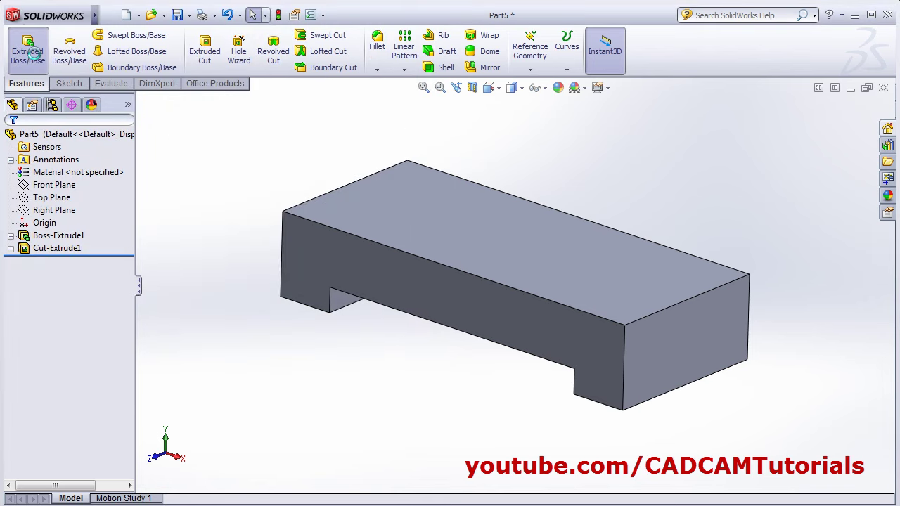
pyautogui.click(524, 248)
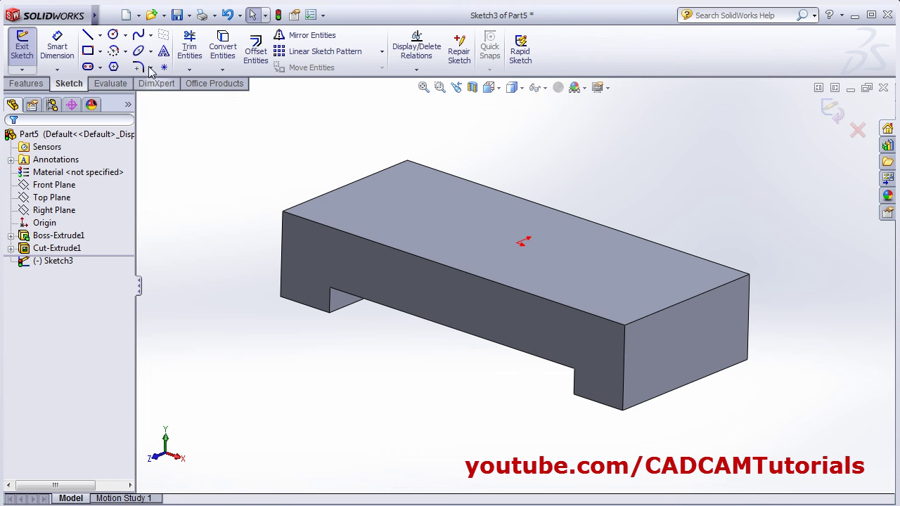
pyautogui.click(101, 51)
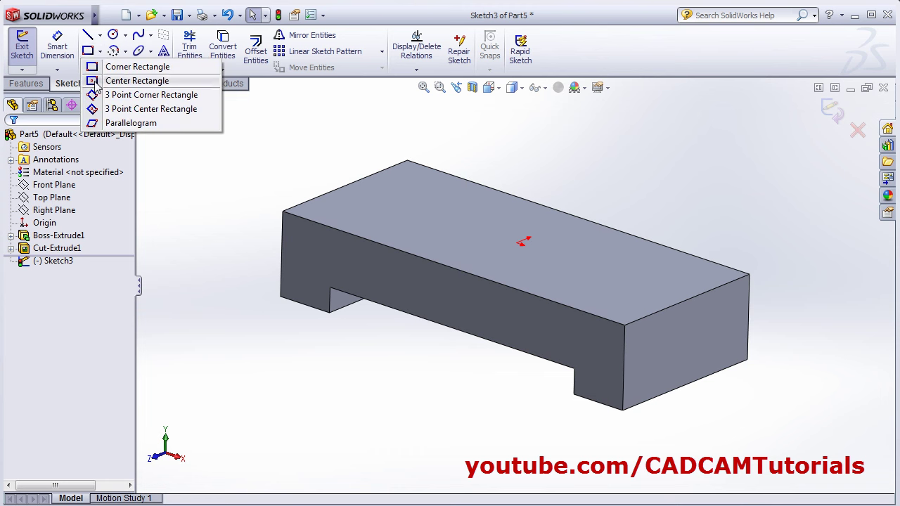
pyautogui.click(105, 80)
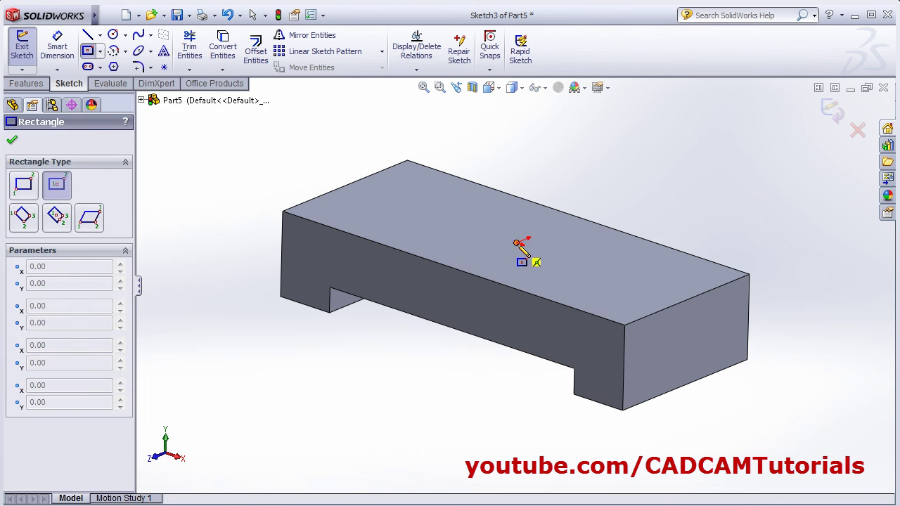
pyautogui.click(517, 243)
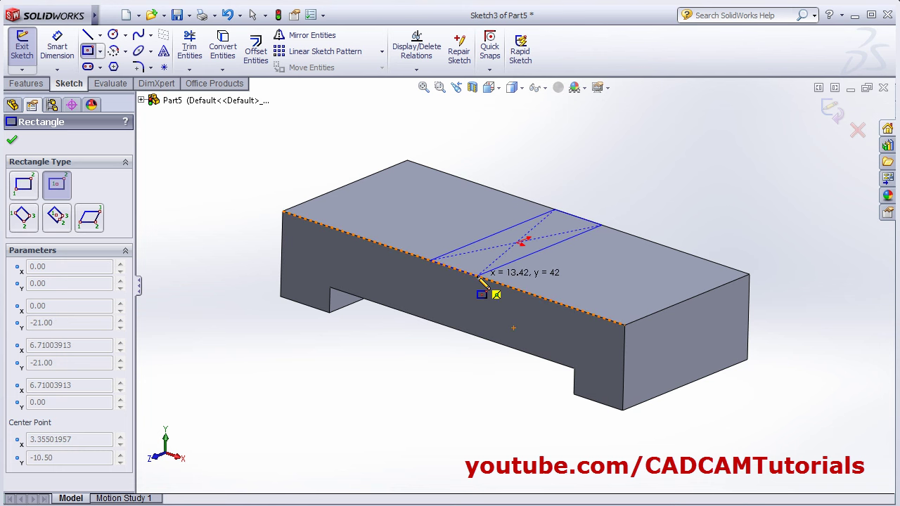
pyautogui.click(478, 276)
# - Dimension the rectangle's short side along the block's length as 14 mm and finish the sketch for the boss
pyautogui.click(70, 62)
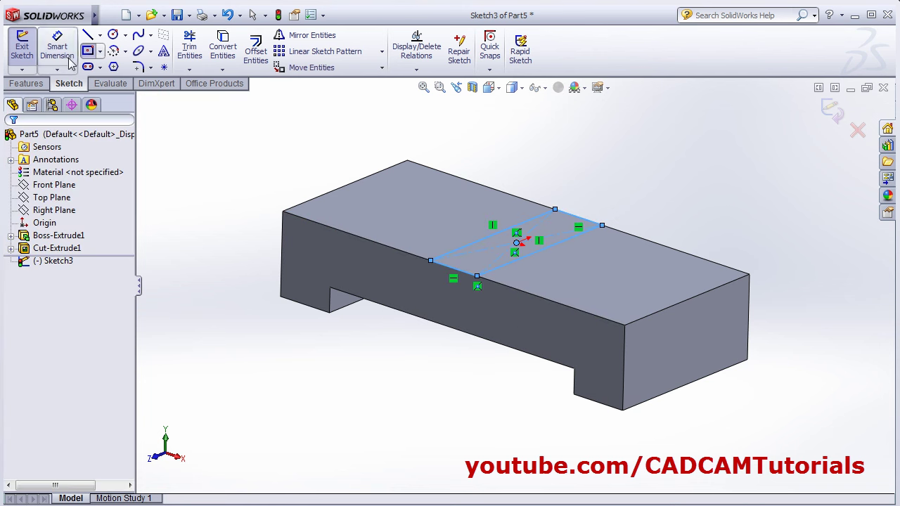
pyautogui.click(71, 62)
pyautogui.click(585, 218)
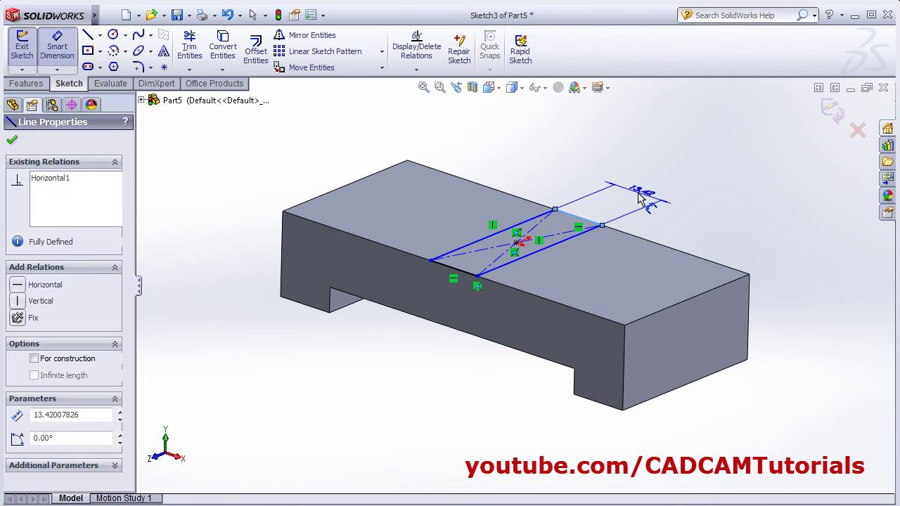
pyautogui.click(639, 198)
pyautogui.write('14')
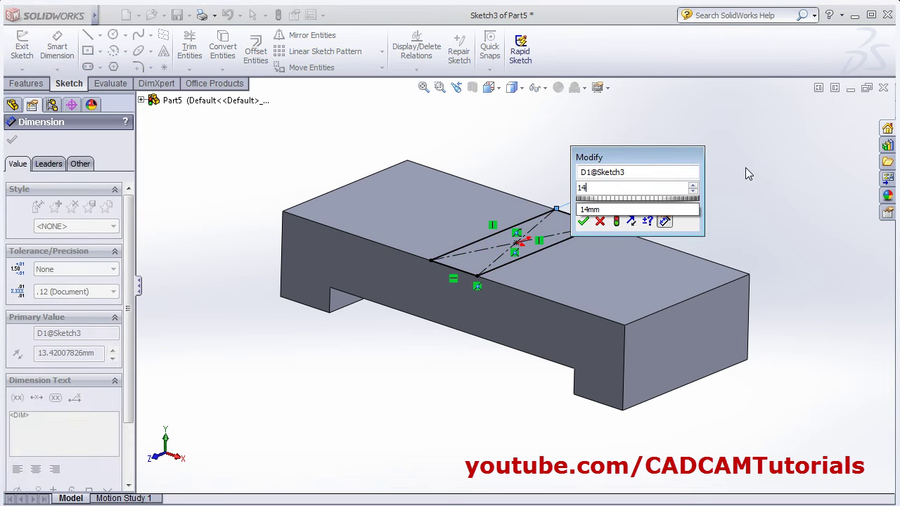
pyautogui.press('Return')
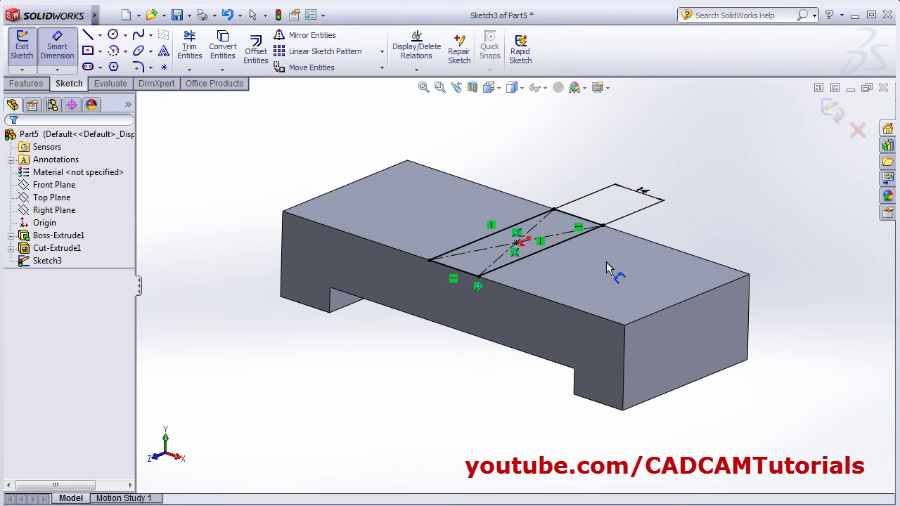
pyautogui.click(831, 117)
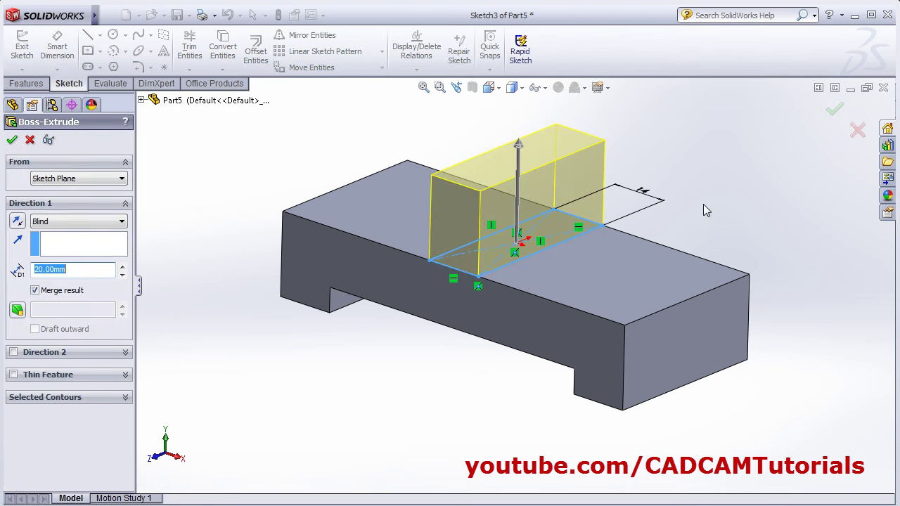
# - Check the lug's height in the PDF drawing and extrude the rectangle 42 mm upward, merged with the block
pyautogui.hotkey('alt', 'Tab')
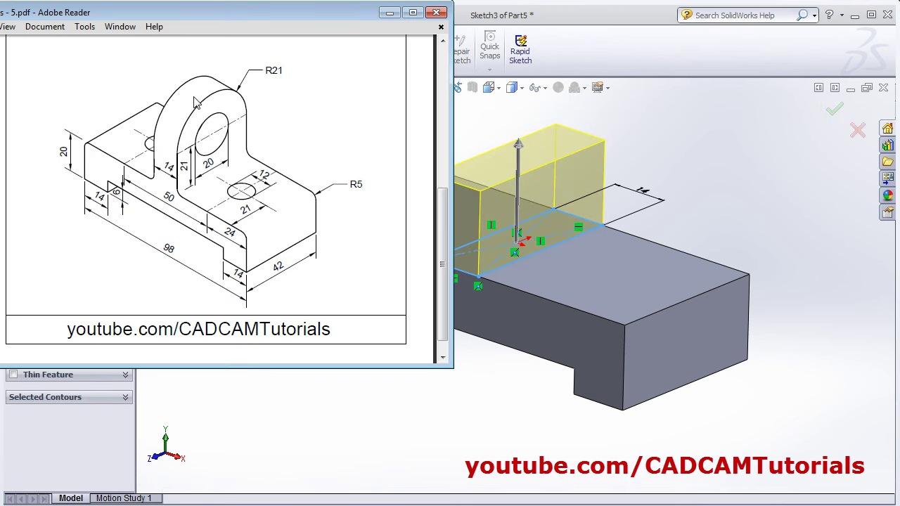
pyautogui.hotkey('alt', 'Tab')
pyautogui.click(70, 269)
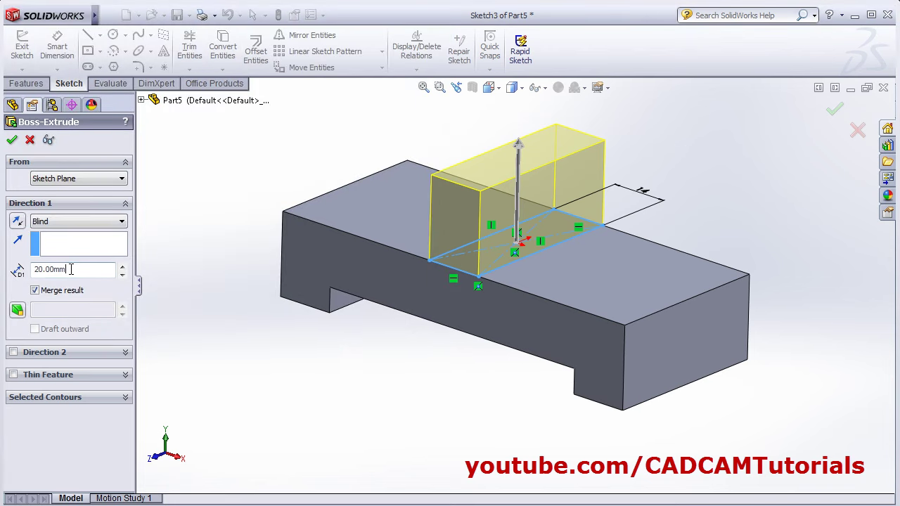
pyautogui.doubleClick(73, 269)
pyautogui.write('42')
pyautogui.press('Return')
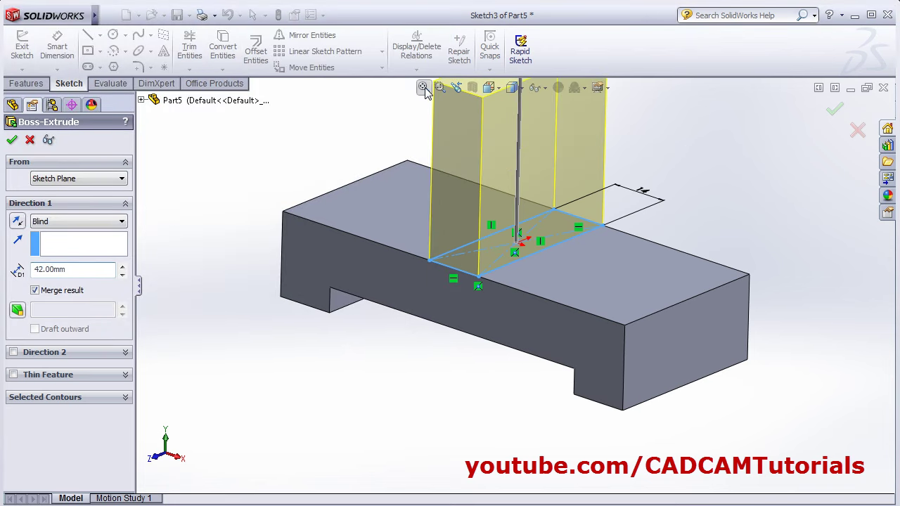
pyautogui.click(835, 110)
pyautogui.click(679, 203)
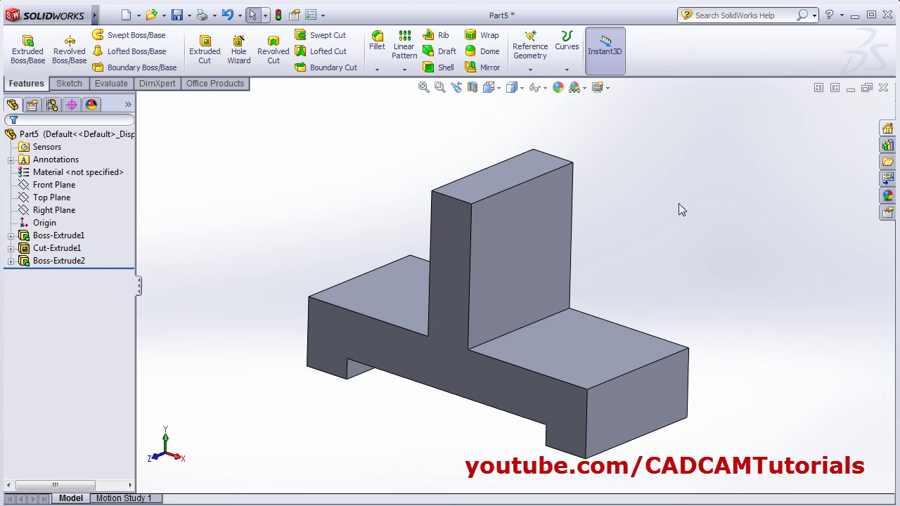
# - Round the upright lug's top with a full round fillet, using its front and back faces as sides and its top face as center
pyautogui.hotkey('alt', 'Tab')
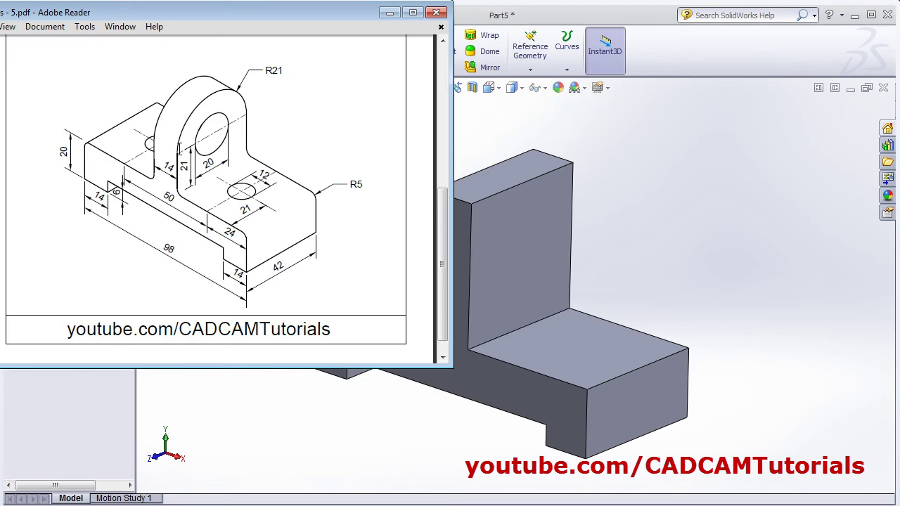
pyautogui.click(622, 158)
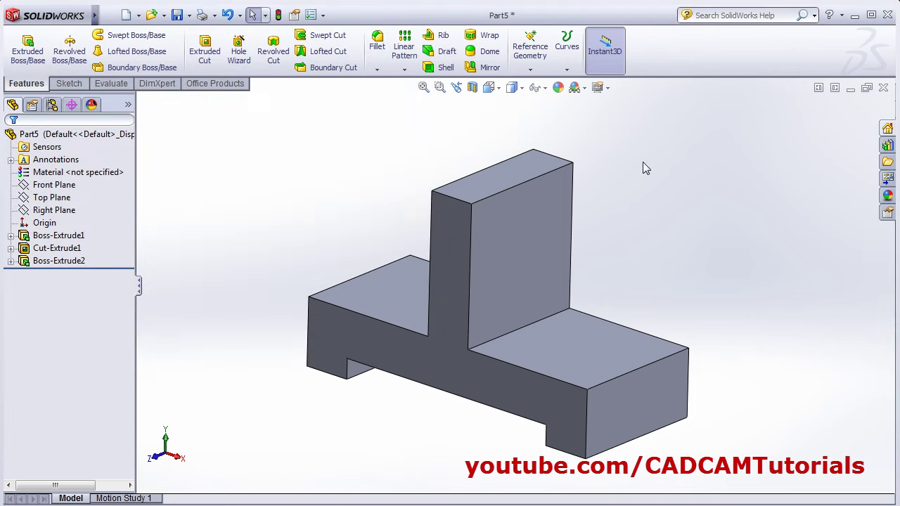
pyautogui.click(377, 46)
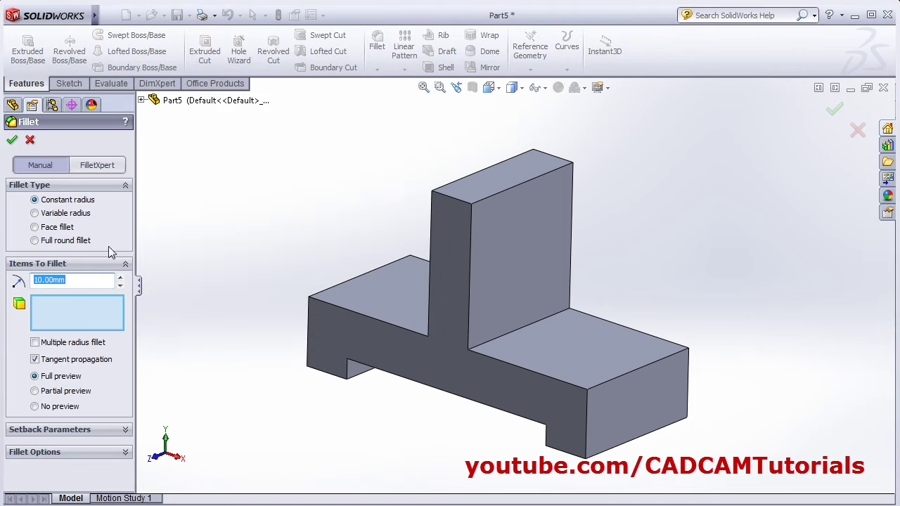
pyautogui.click(64, 241)
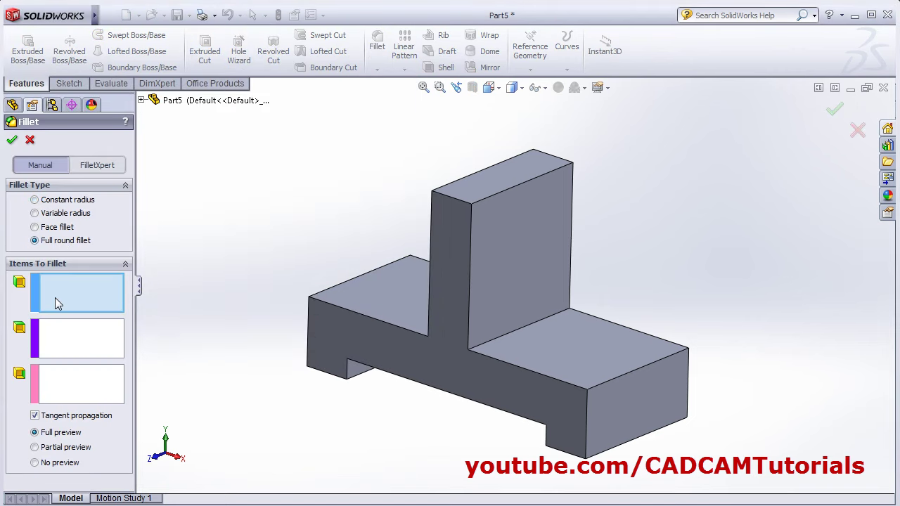
pyautogui.click(450, 245)
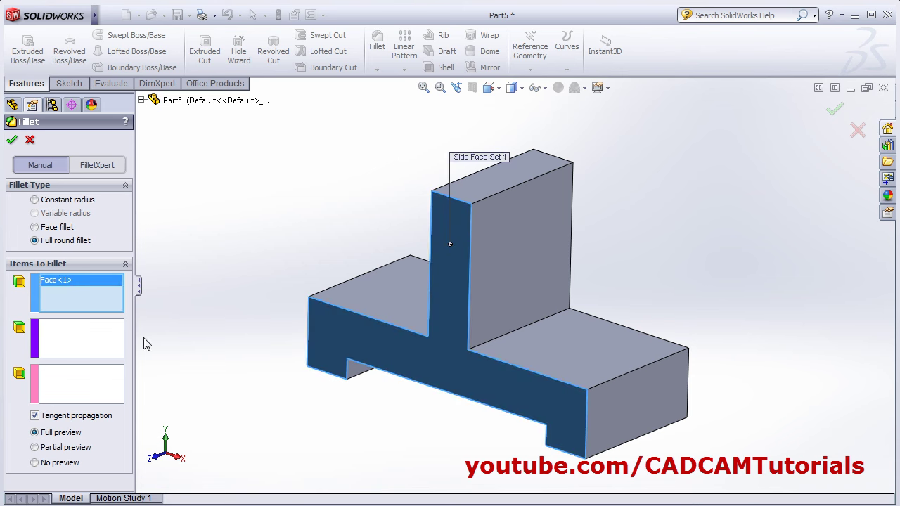
pyautogui.click(83, 340)
pyautogui.click(523, 188)
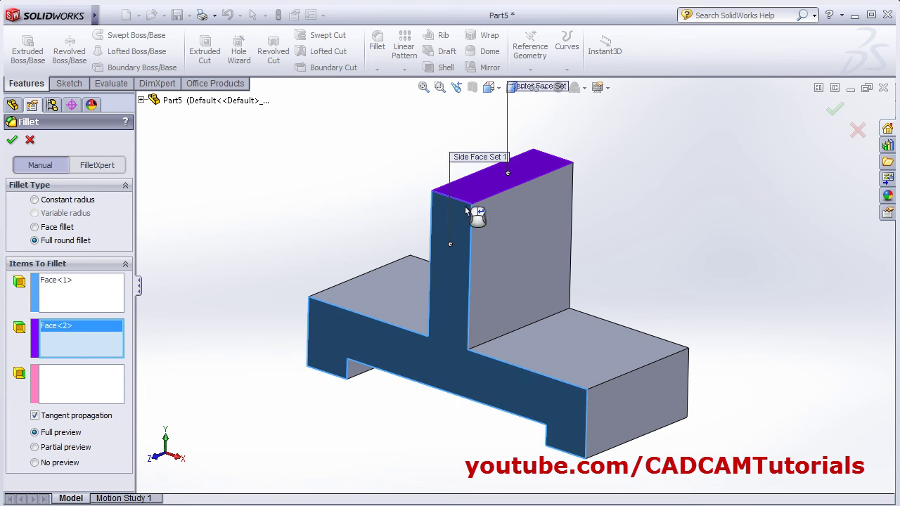
pyautogui.click(85, 383)
pyautogui.moveTo(398, 366); pyautogui.dragTo(551, 267, button='middle')
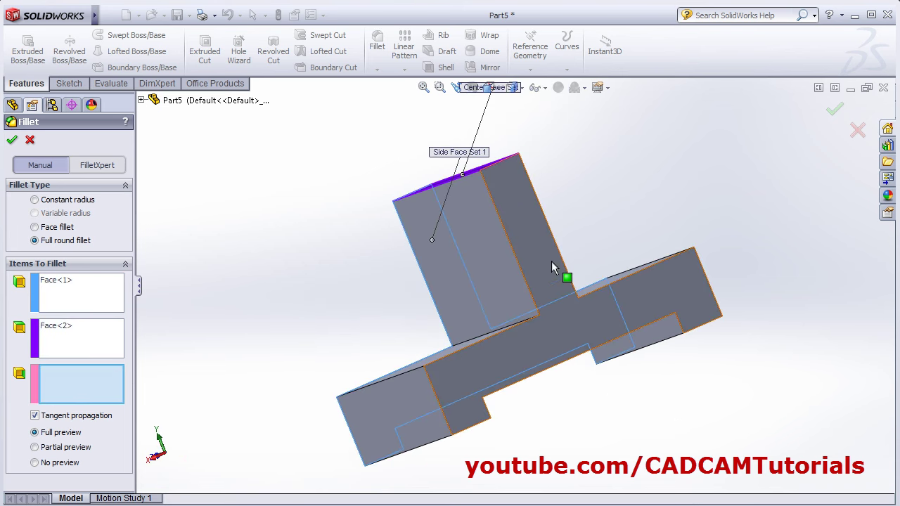
pyautogui.click(545, 246)
pyautogui.moveTo(417, 282); pyautogui.dragTo(394, 288, button='middle')
pyautogui.click(12, 140)
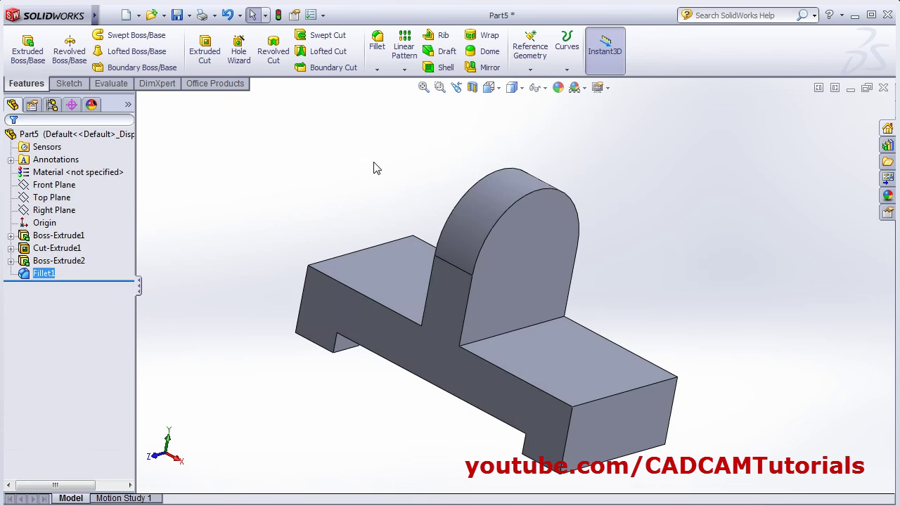
# - Start an extruded cut on the lug's broad right-hand face and sketch a circle about 7.7 mm in radius at the rounded top's center
pyautogui.moveTo(586, 221)
pyautogui.mouseDown(button='middle')
pyautogui.moveTo(579, 183)
pyautogui.moveTo(579, 204)
pyautogui.mouseUp(button='middle')
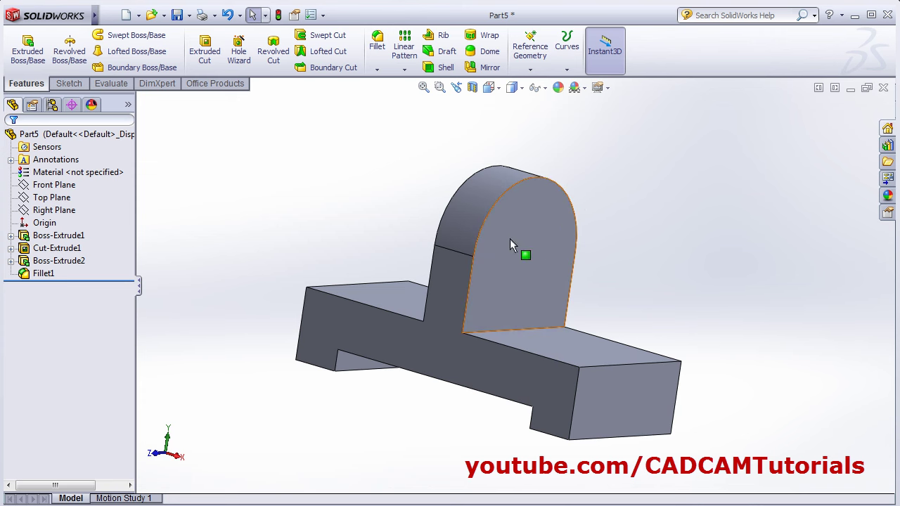
pyautogui.hotkey('alt', 'Tab')
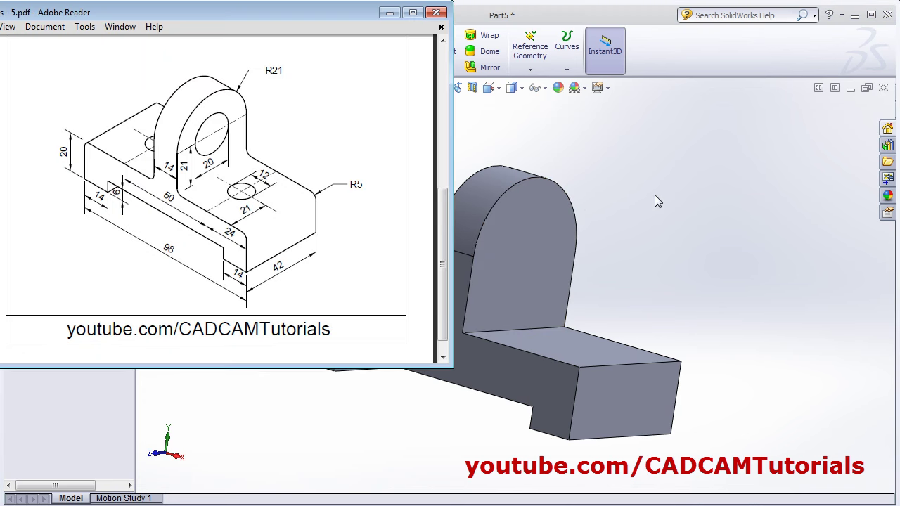
pyautogui.hotkey('alt', 'Tab')
pyautogui.click(205, 51)
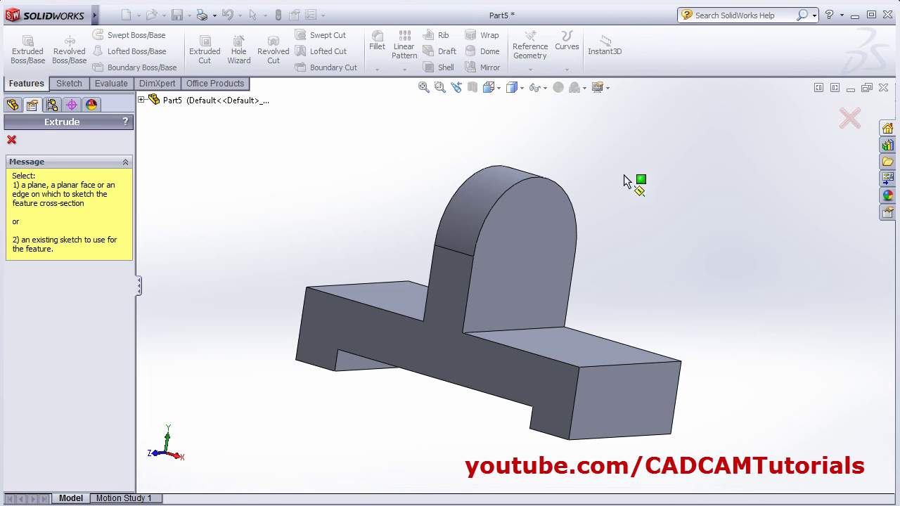
pyautogui.click(523, 268)
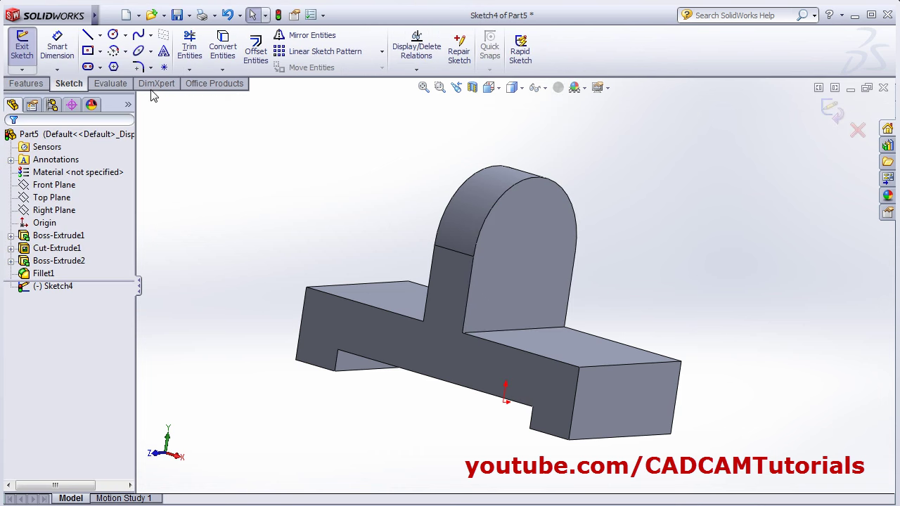
pyautogui.click(112, 34)
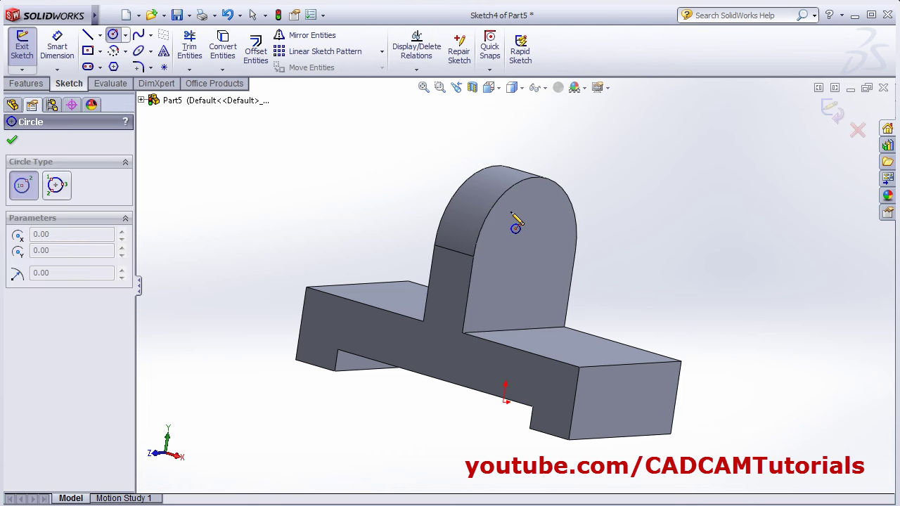
pyautogui.click(524, 254)
pyautogui.click(511, 284)
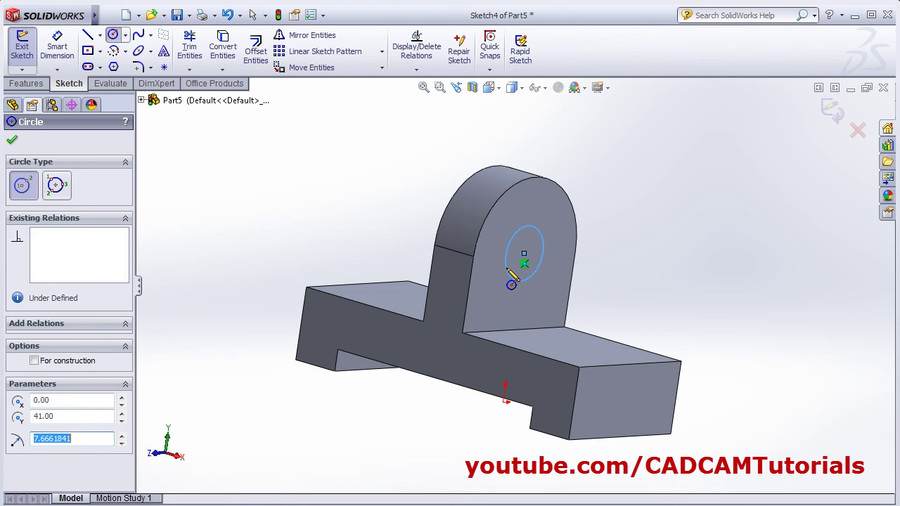
# - Dimension the circle on the lug's face with a diameter of 20 mm
pyautogui.click(57, 48)
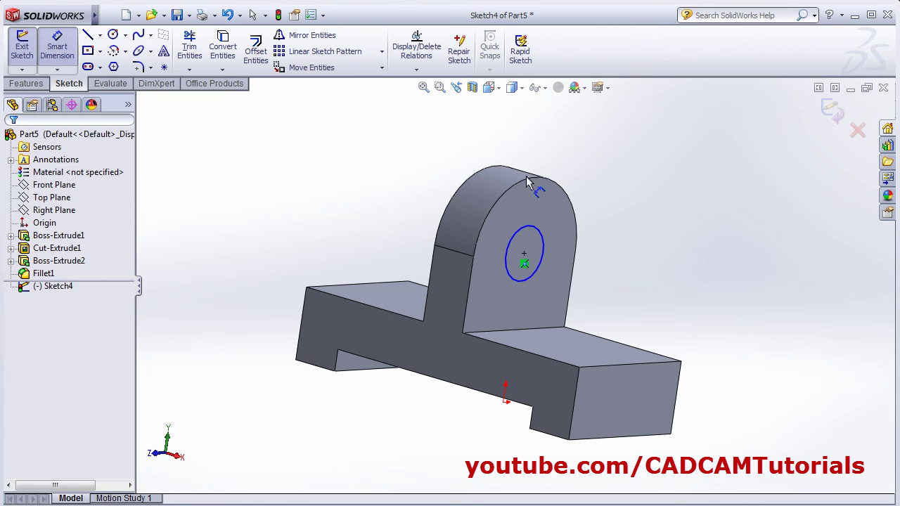
pyautogui.click(541, 238)
pyautogui.click(641, 205)
pyautogui.write('20')
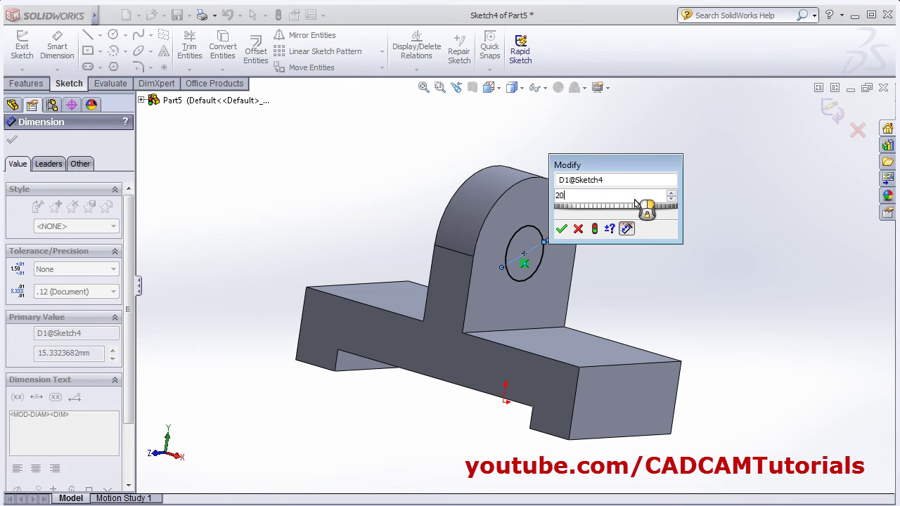
pyautogui.press('Return')
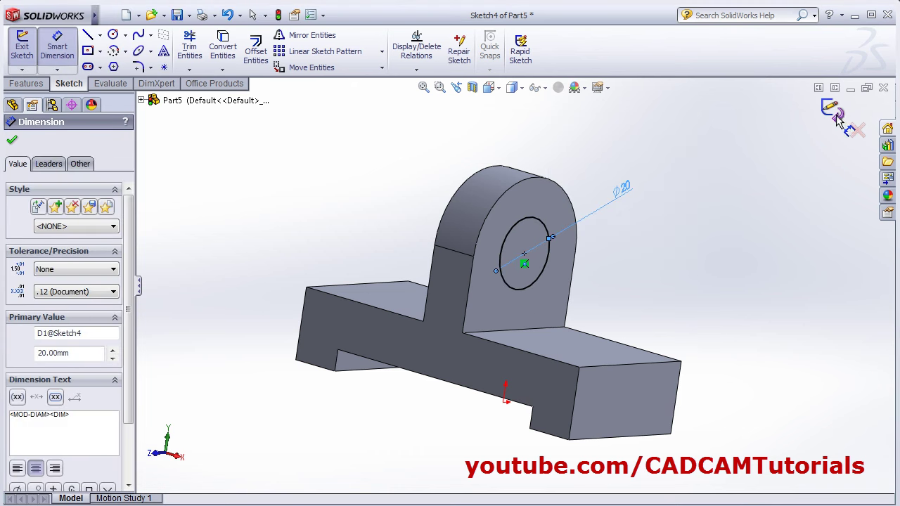
# - Finish the circle sketch and set its extruded cut through the lug to Through All
pyautogui.click(837, 120)
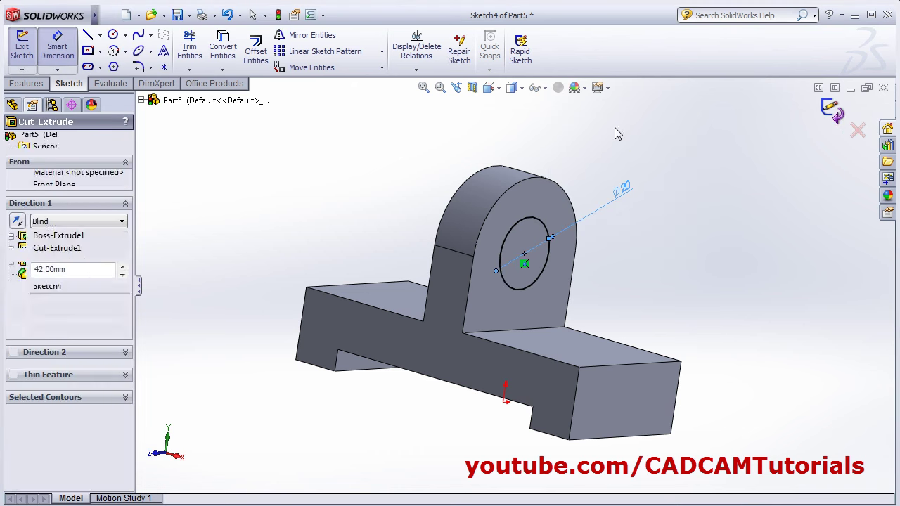
pyautogui.click(69, 223)
pyautogui.click(67, 244)
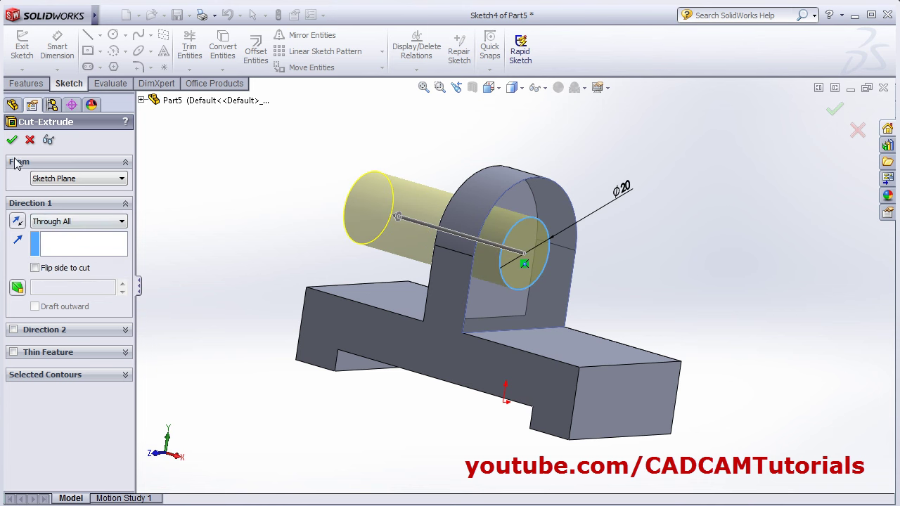
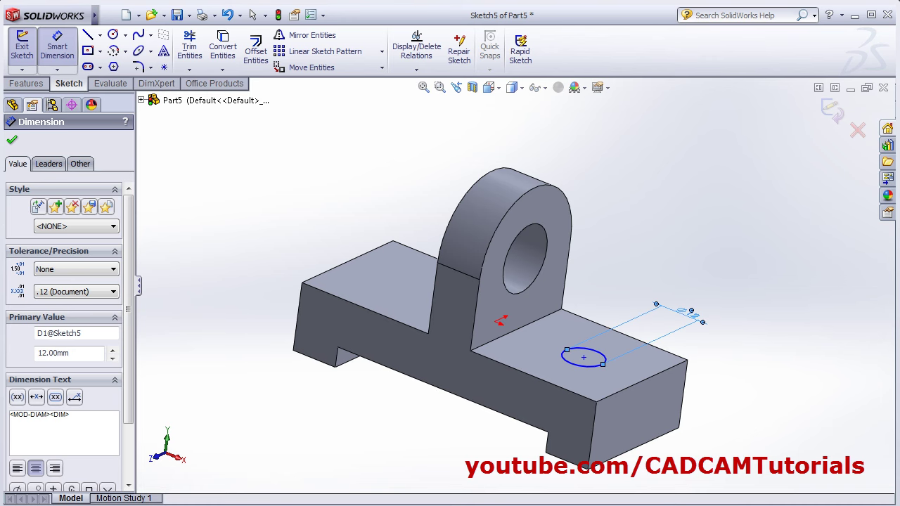
# - Check the 12 mm hole's position in the PDF drawing and try to dimension the circle's center from the origin
pyautogui.hotkey('alt', 'Tab')
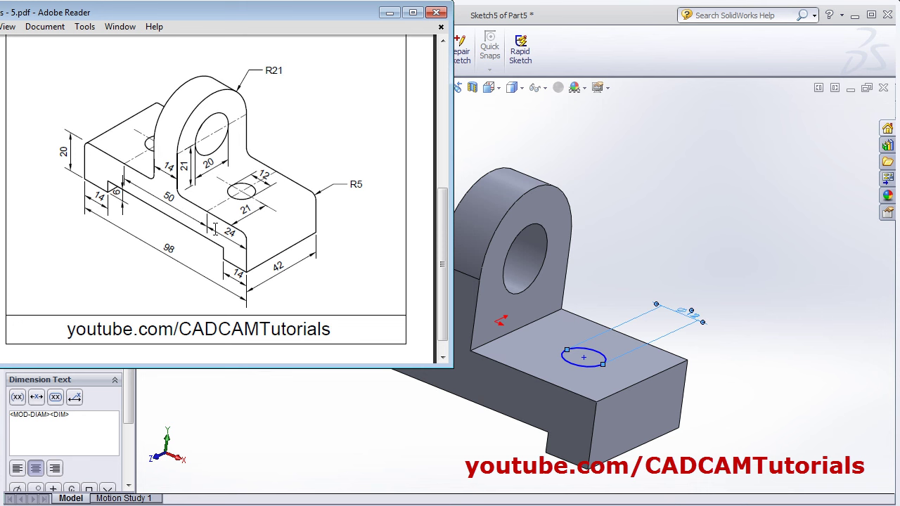
pyautogui.click(763, 277)
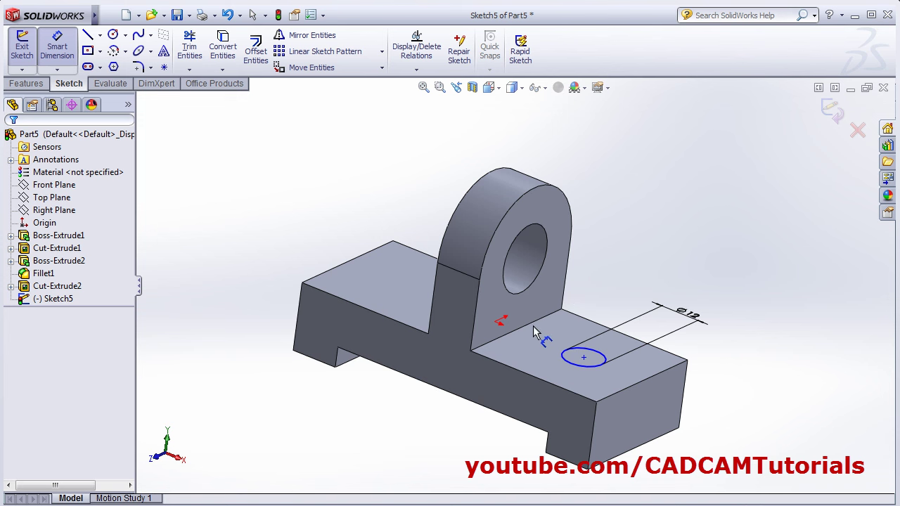
pyautogui.click(582, 357)
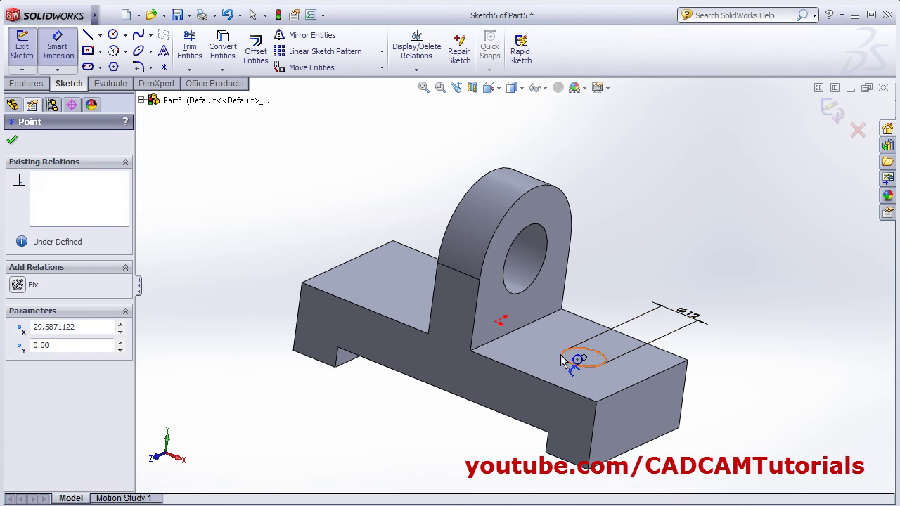
pyautogui.click(497, 328)
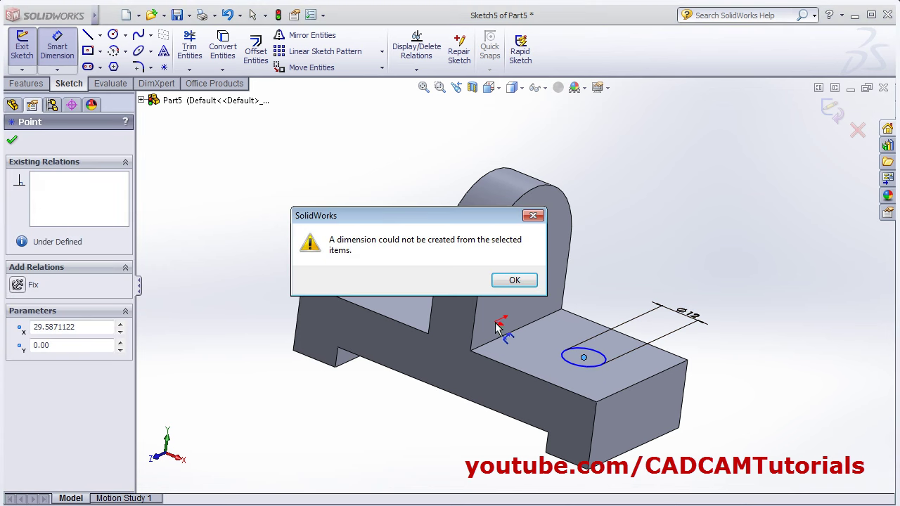
pyautogui.click(515, 280)
# - View the sketch face straight on and dimension the 12 mm circle's center 25 mm from the origin
pyautogui.click(497, 90)
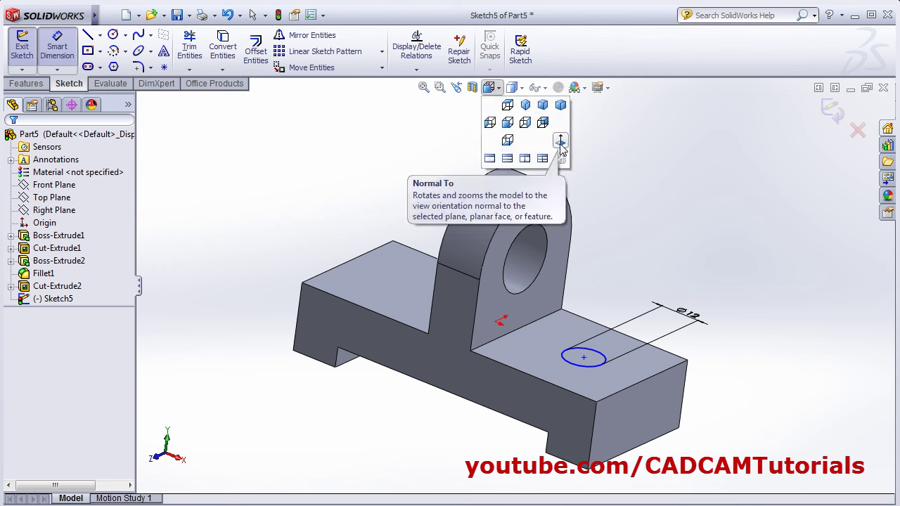
pyautogui.click(561, 144)
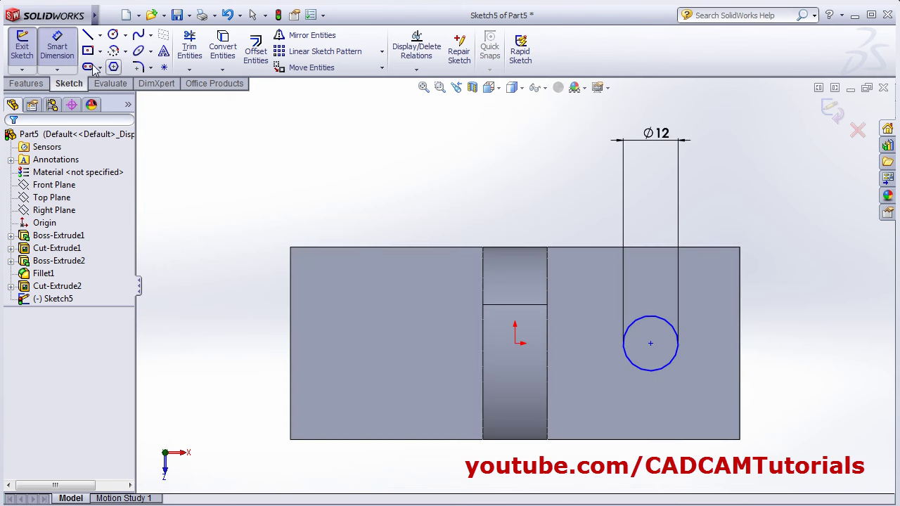
pyautogui.click(650, 343)
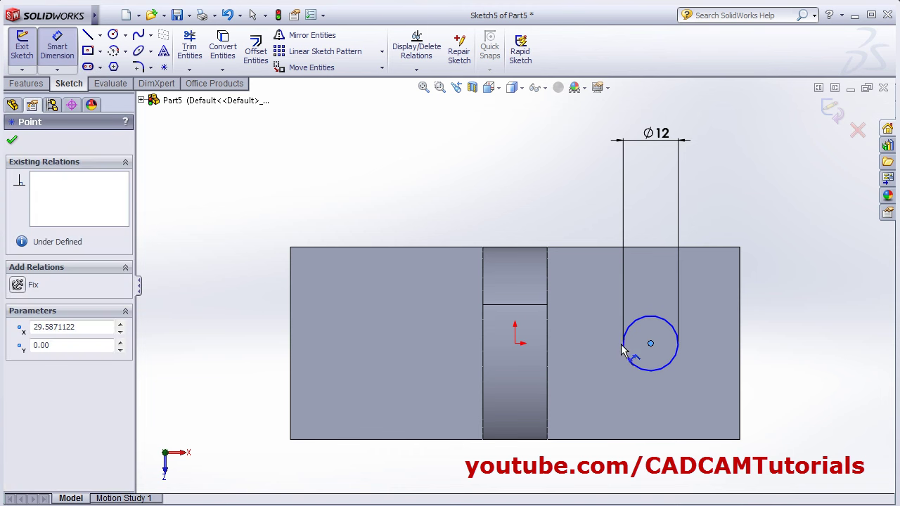
pyautogui.click(516, 344)
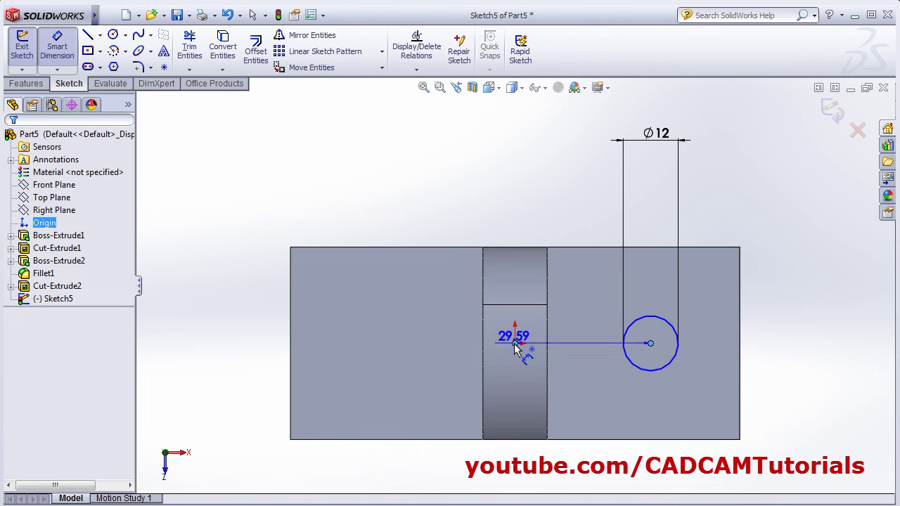
pyautogui.click(574, 397)
pyautogui.write('2')
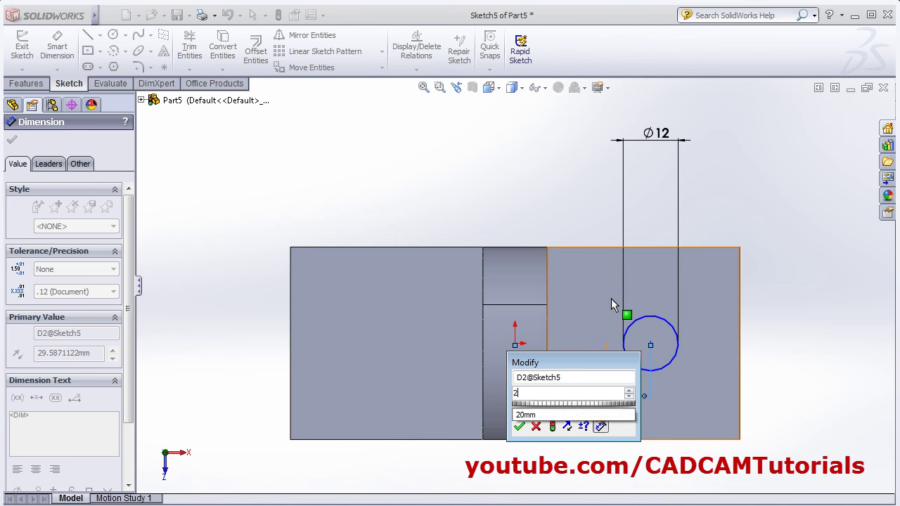
pyautogui.write('5')
pyautogui.press('Return')
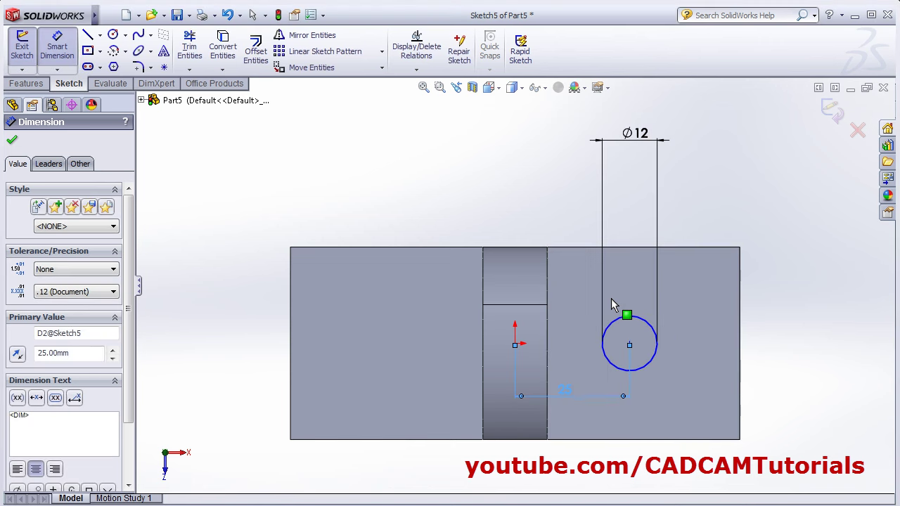
pyautogui.click(785, 343)
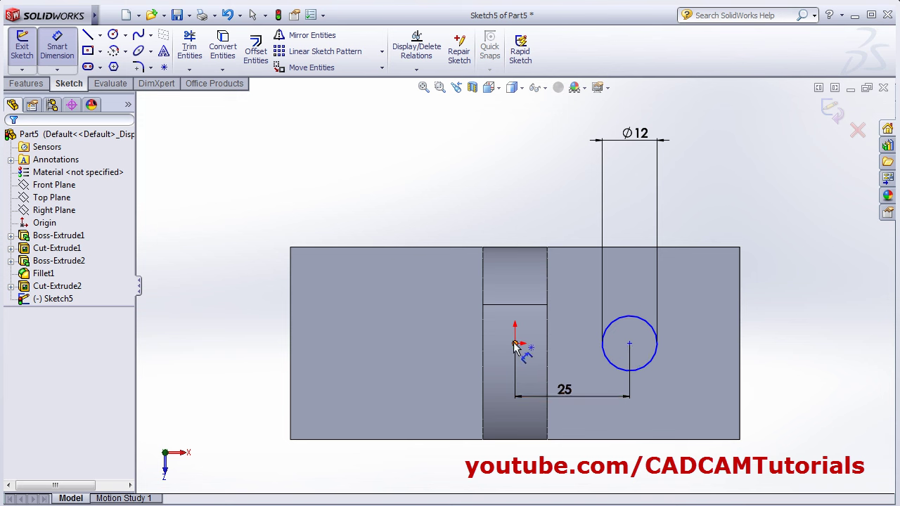
# - Add a horizontal relation between the origin and the 12 mm circle's center
pyautogui.press('Escape')
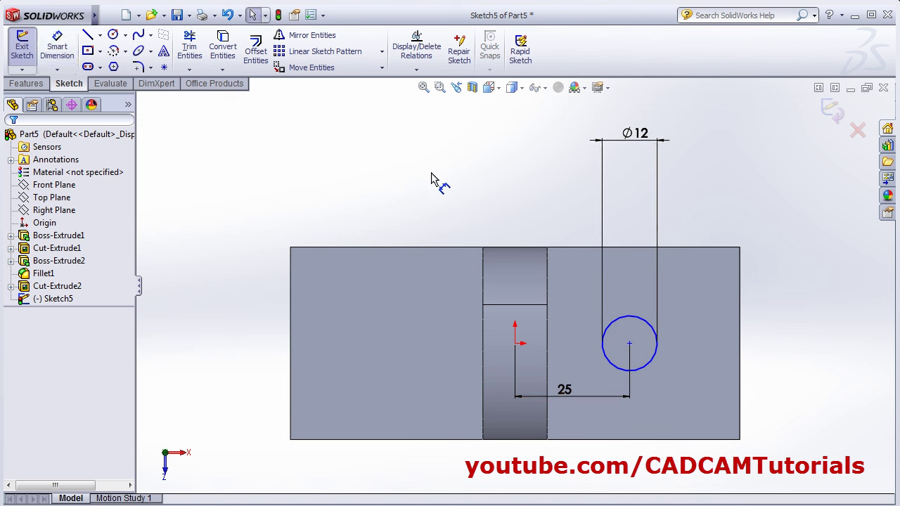
pyautogui.click(515, 344)
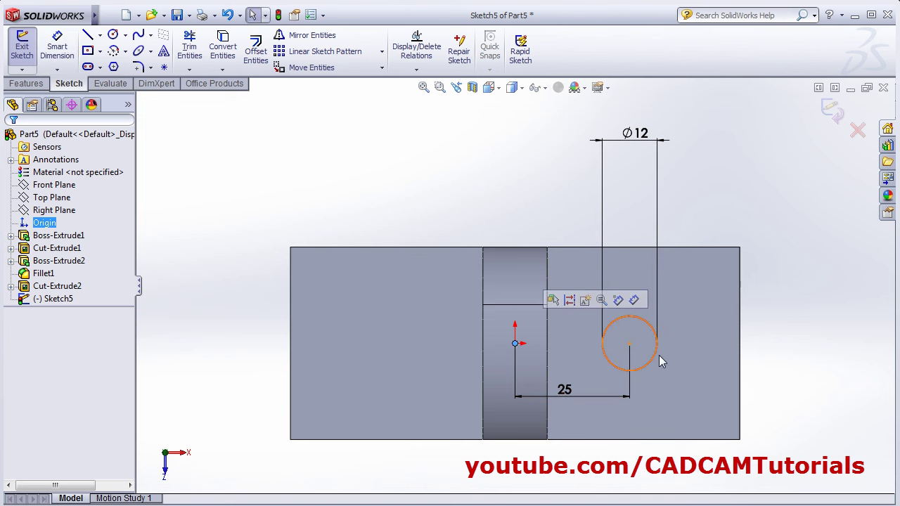
pyautogui.keyDown('ctrl'); pyautogui.click(630, 344); pyautogui.keyUp('ctrl')
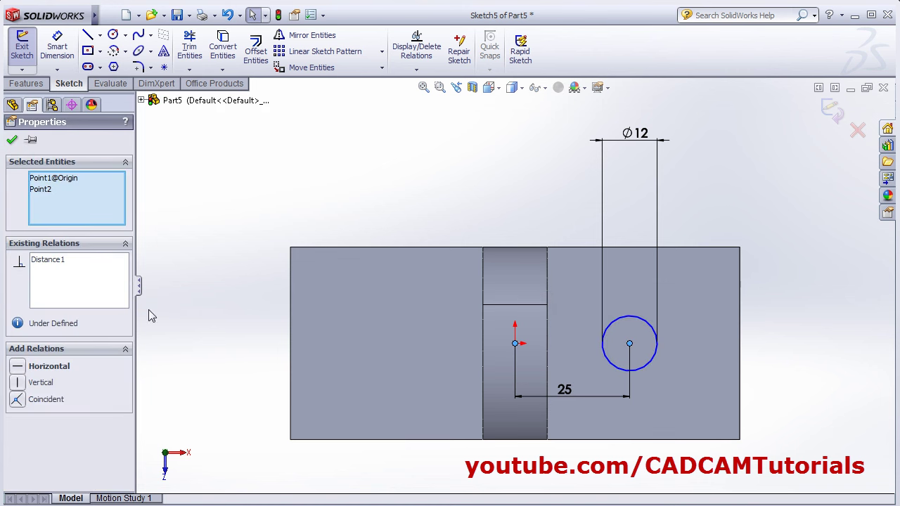
pyautogui.click(17, 367)
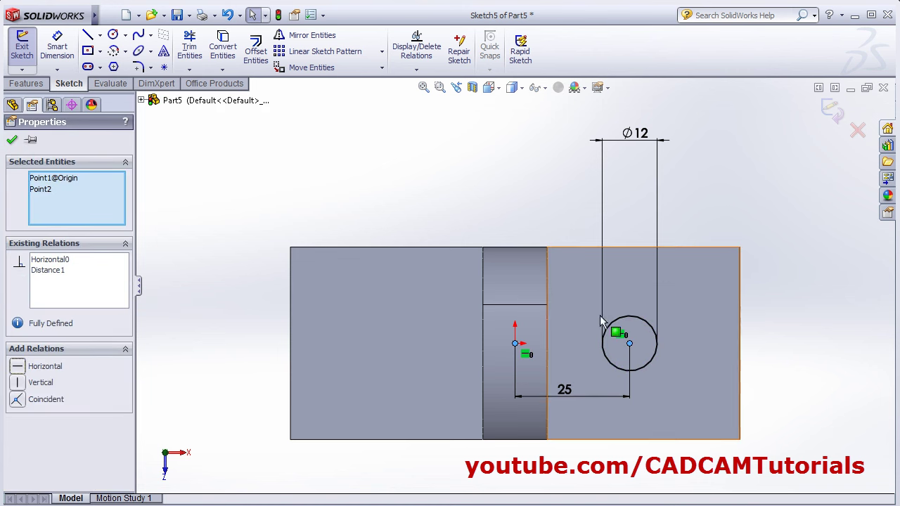
pyautogui.click(763, 338)
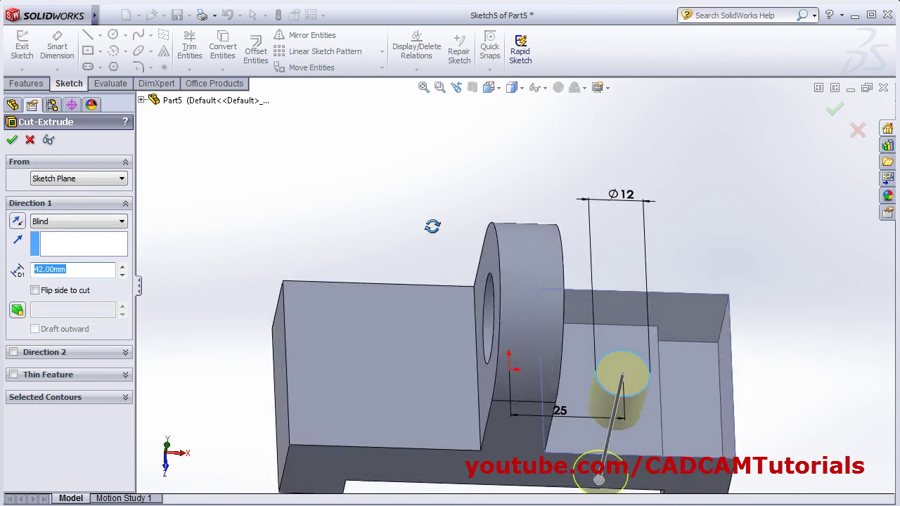
# - Cut the 12 mm circle through the block with the Through All end condition
pyautogui.click(80, 221)
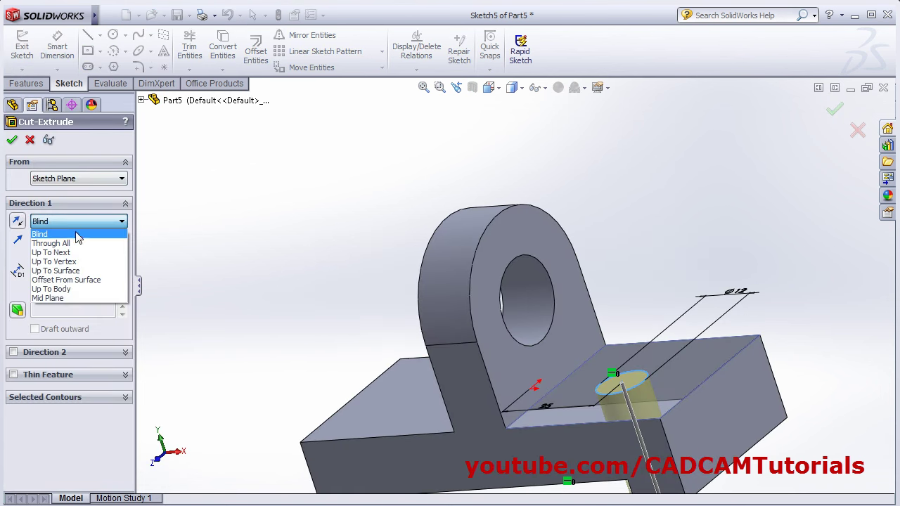
pyautogui.click(71, 244)
pyautogui.scroll(3, 506, 288)
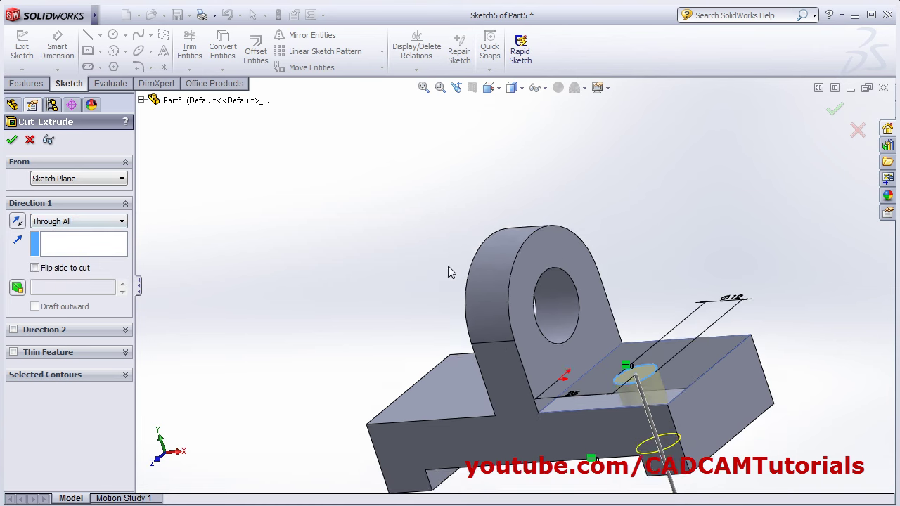
pyautogui.click(12, 140)
# - Mirror the 12 mm hole about the Right Plane to the block's other side
pyautogui.moveTo(625, 205); pyautogui.dragTo(626, 309, button='middle')
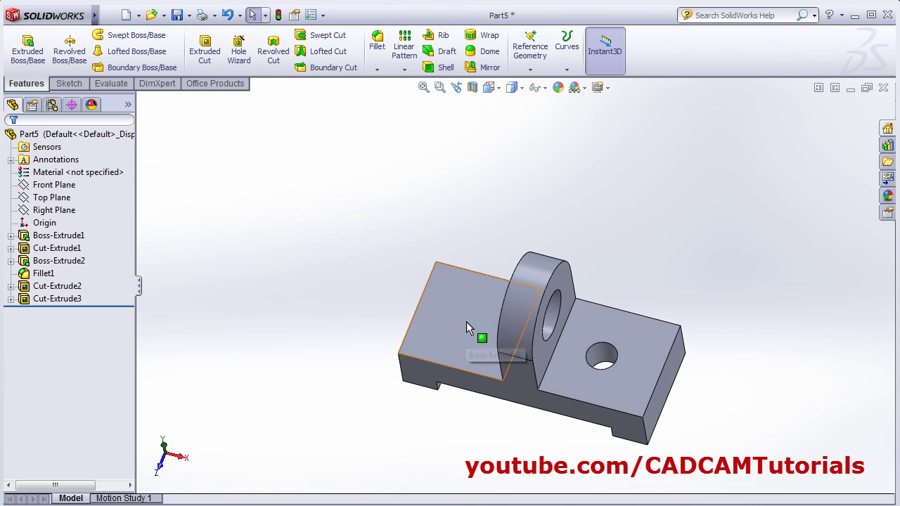
pyautogui.click(490, 68)
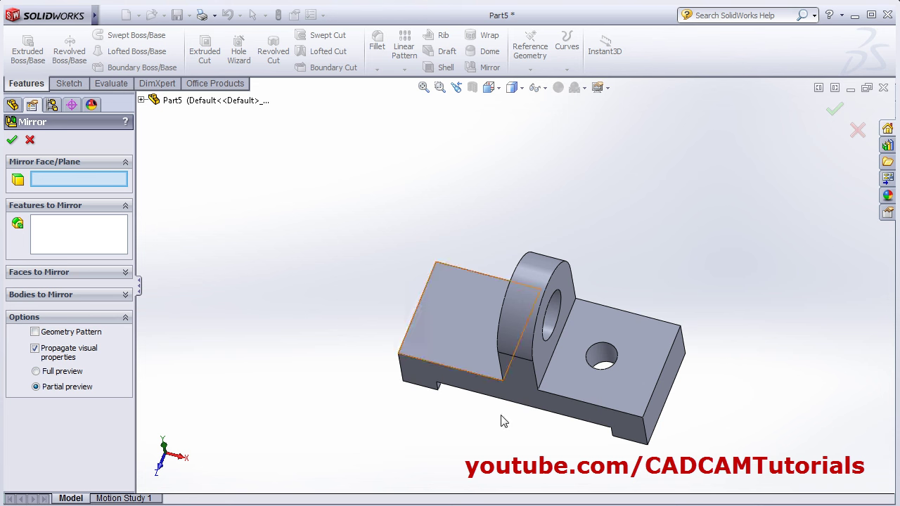
pyautogui.click(142, 101)
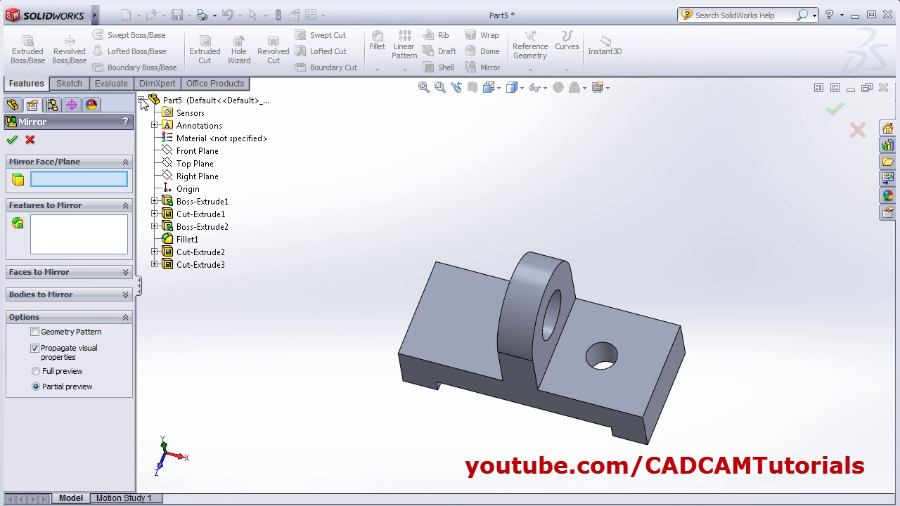
pyautogui.click(189, 178)
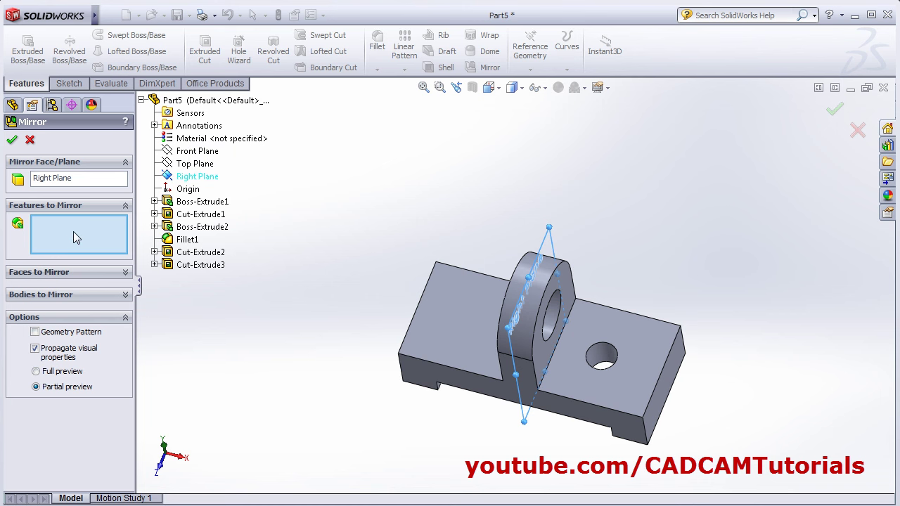
pyautogui.click(598, 355)
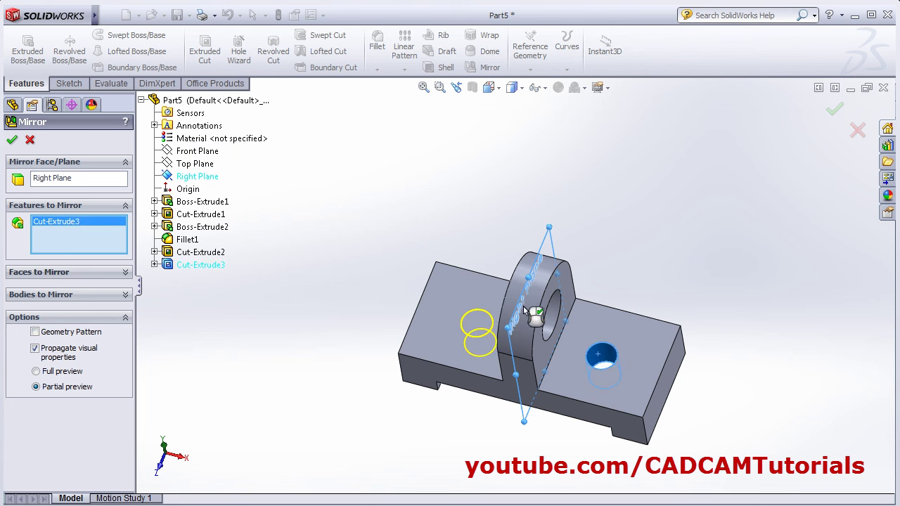
pyautogui.click(13, 141)
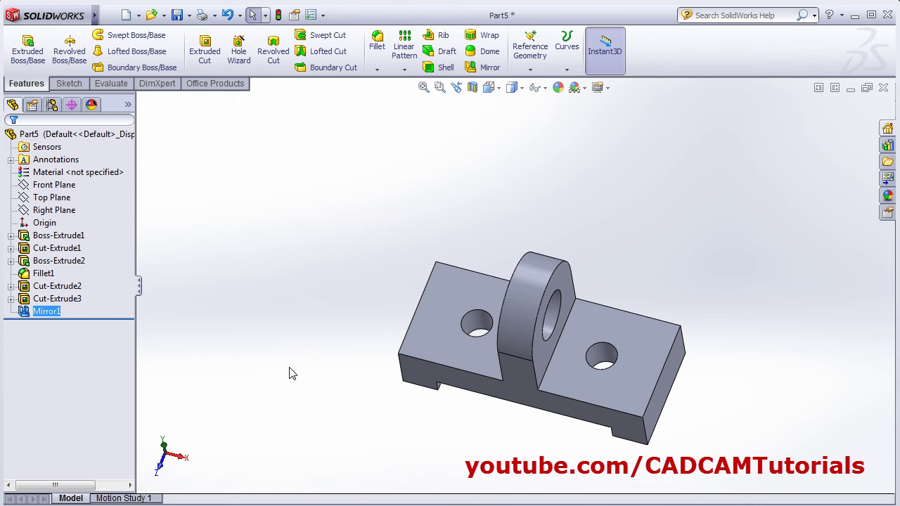
# - Check the PDF drawing and apply a 5 mm constant radius fillet to the block's two outer top edges and both base edges of the upright lug
pyautogui.moveTo(293, 373); pyautogui.dragTo(326, 285, button='middle')
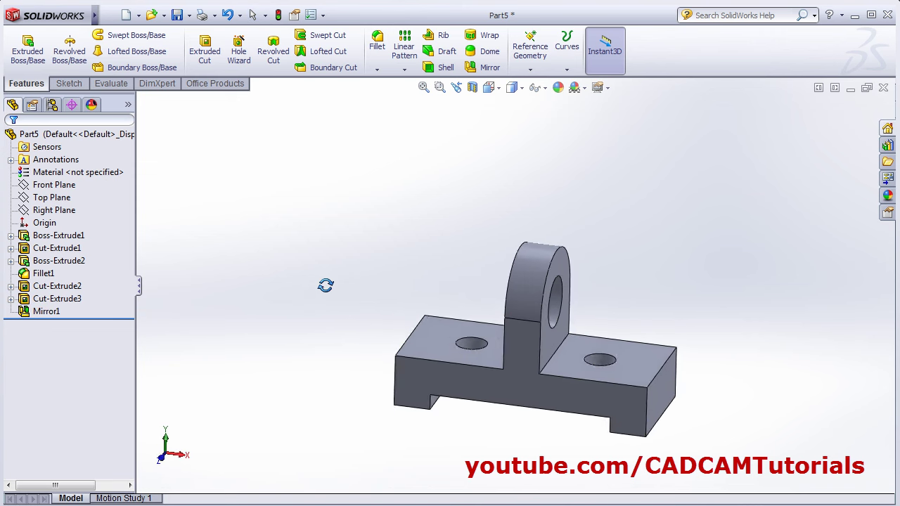
pyautogui.hotkey('alt', 'Tab')
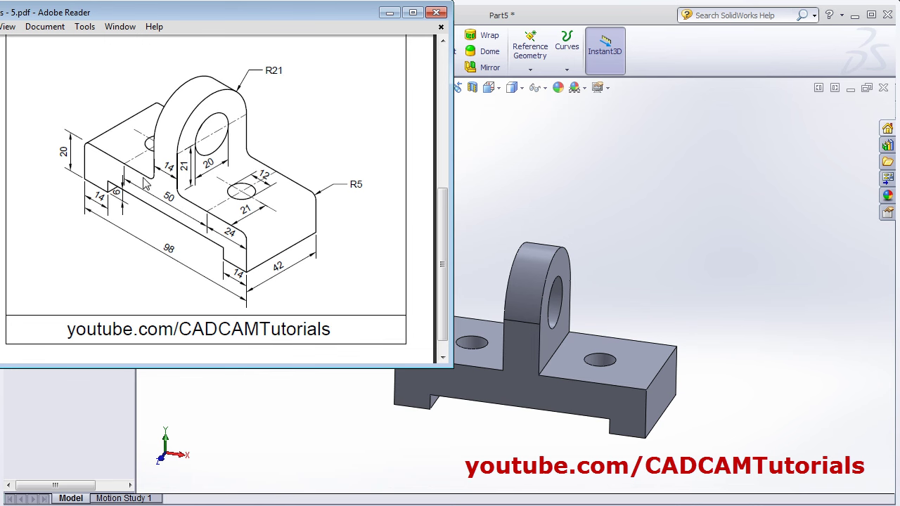
pyautogui.click(543, 160)
pyautogui.click(377, 45)
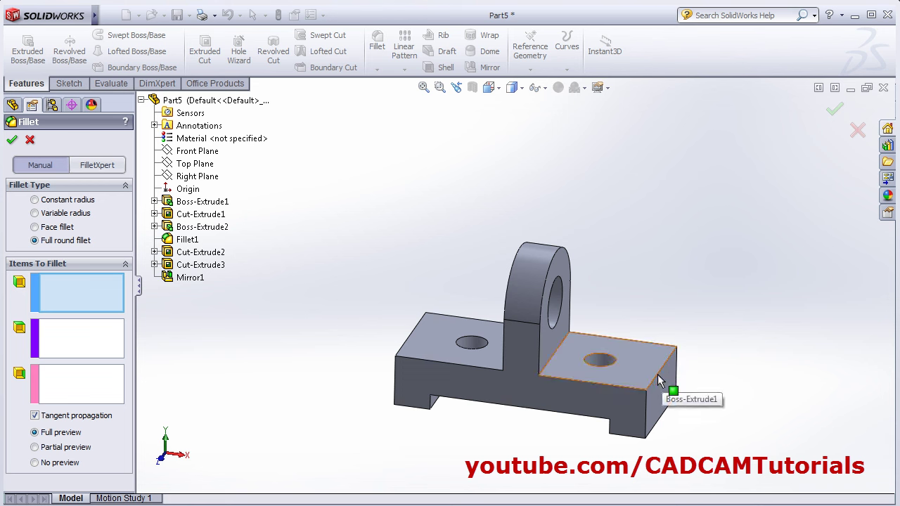
pyautogui.click(56, 202)
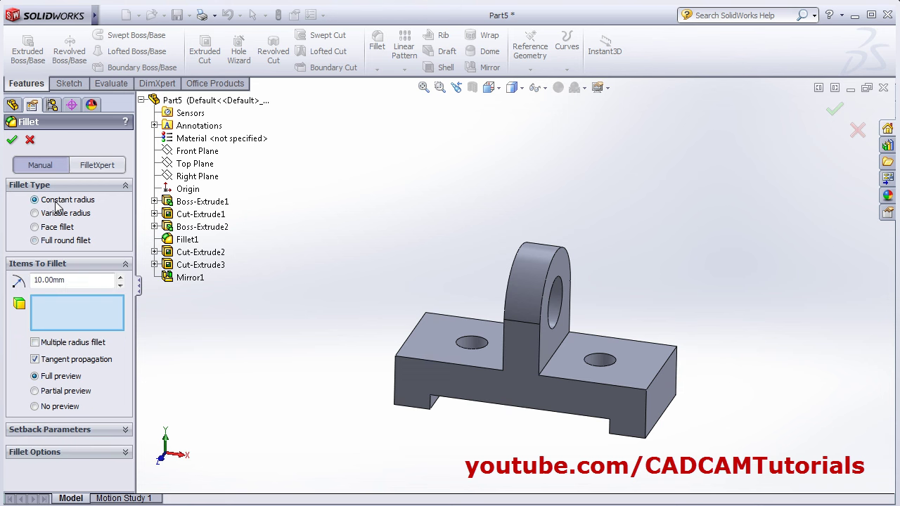
pyautogui.click(657, 375)
pyautogui.click(554, 366)
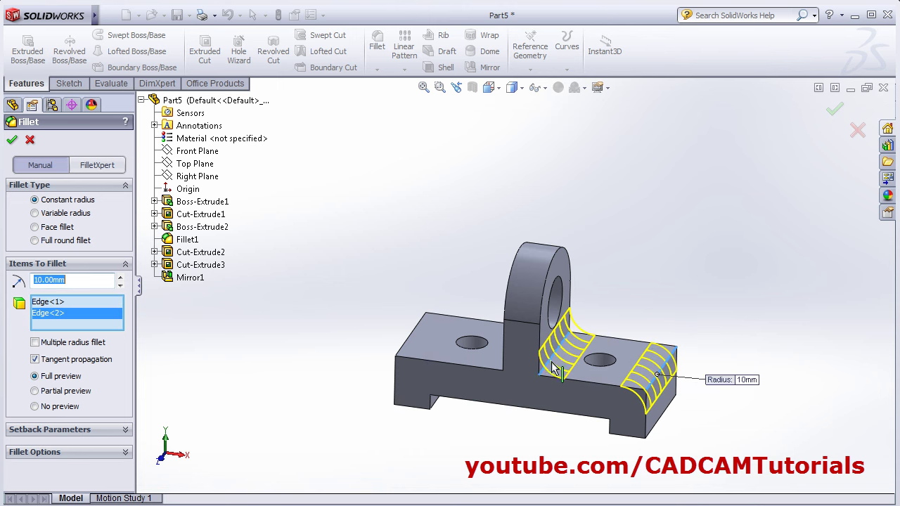
pyautogui.click(519, 347)
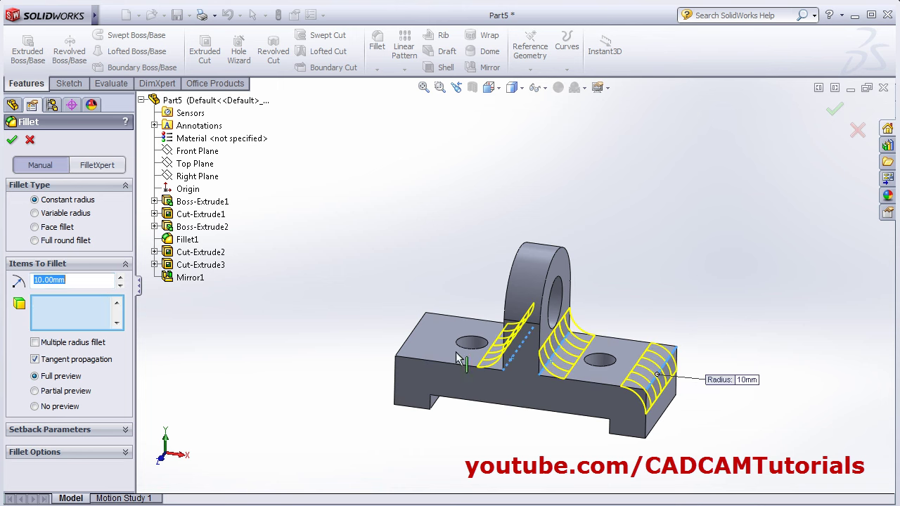
pyautogui.click(403, 345)
pyautogui.write('5')
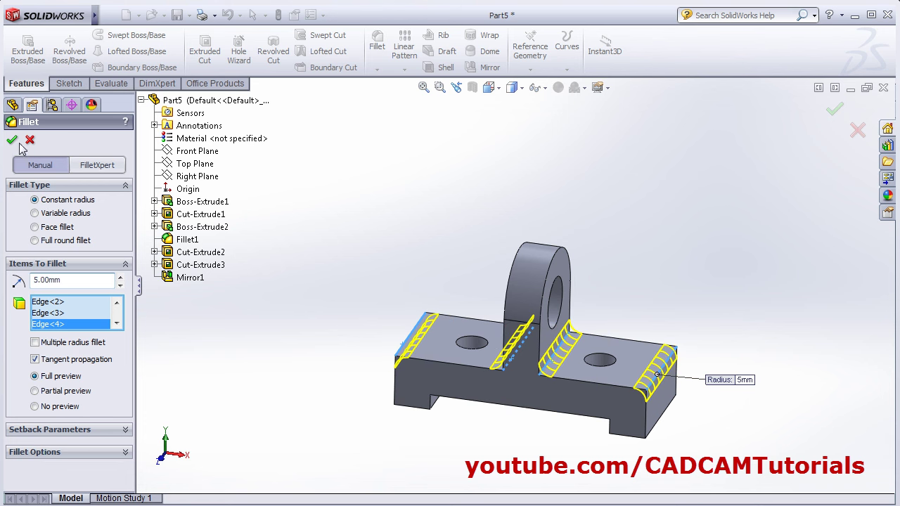
pyautogui.click(12, 140)
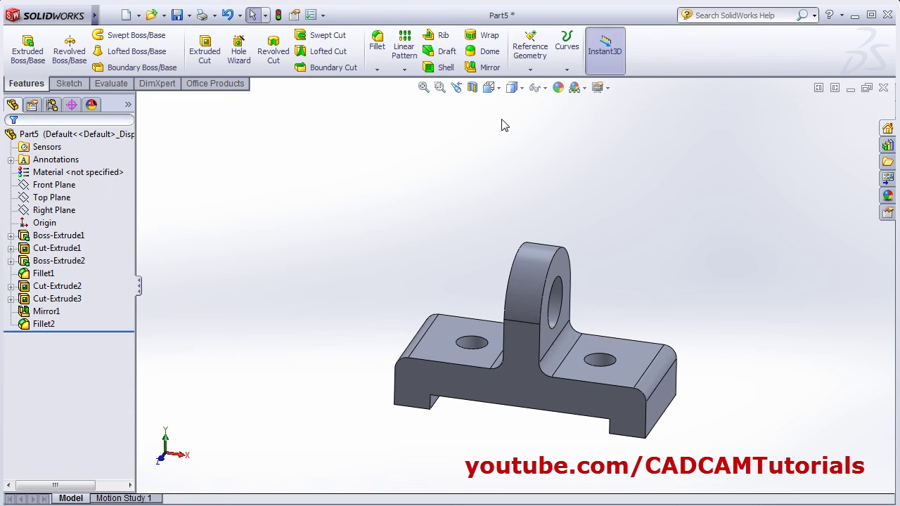
# - Show the filleted bracket in the trimetric view
pyautogui.click(521, 92)
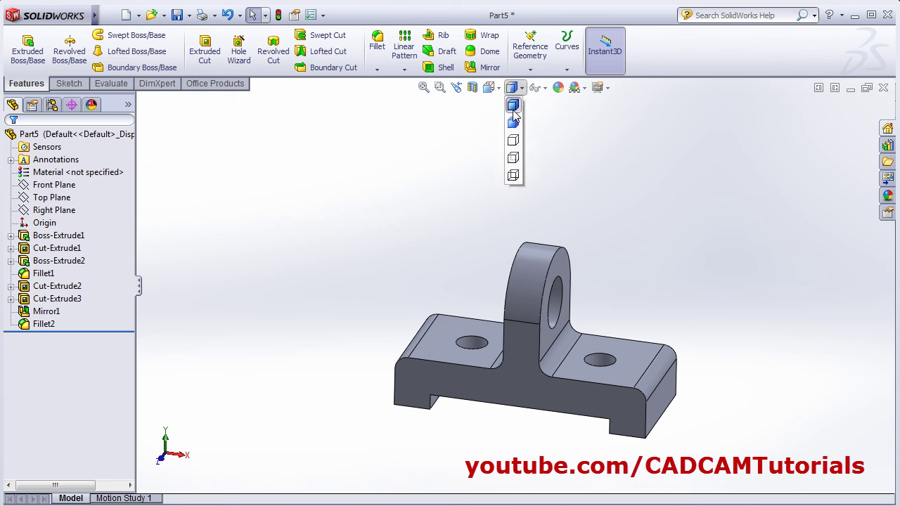
pyautogui.click(498, 89)
pyautogui.click(542, 106)
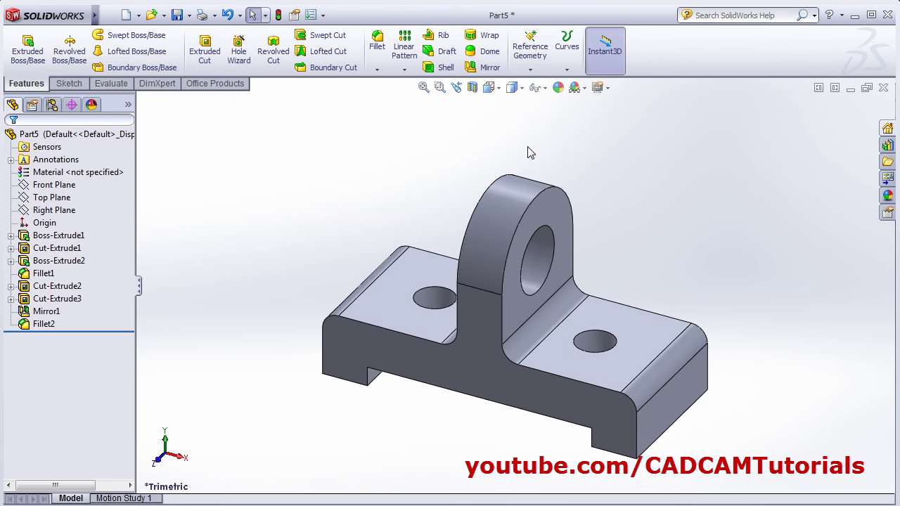
pyautogui.moveTo(81, 19)
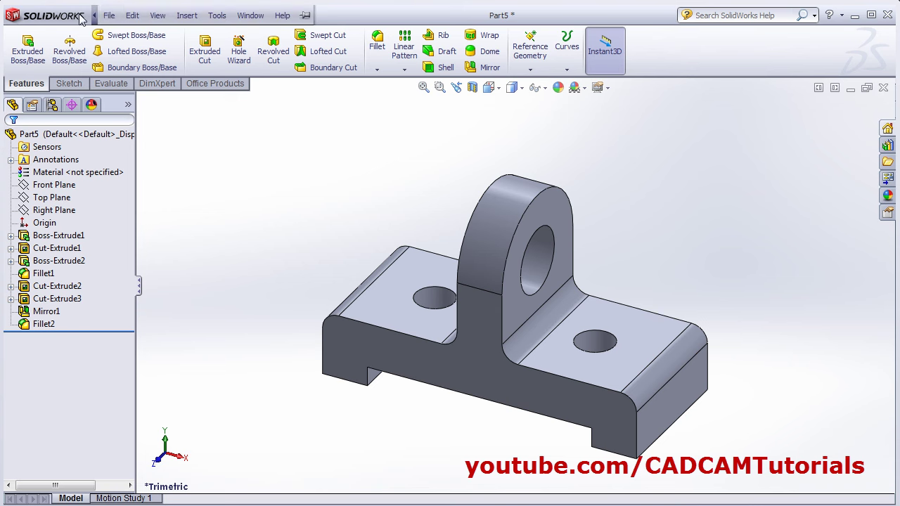
pyautogui.click(218, 15)
pyautogui.click(214, 16)
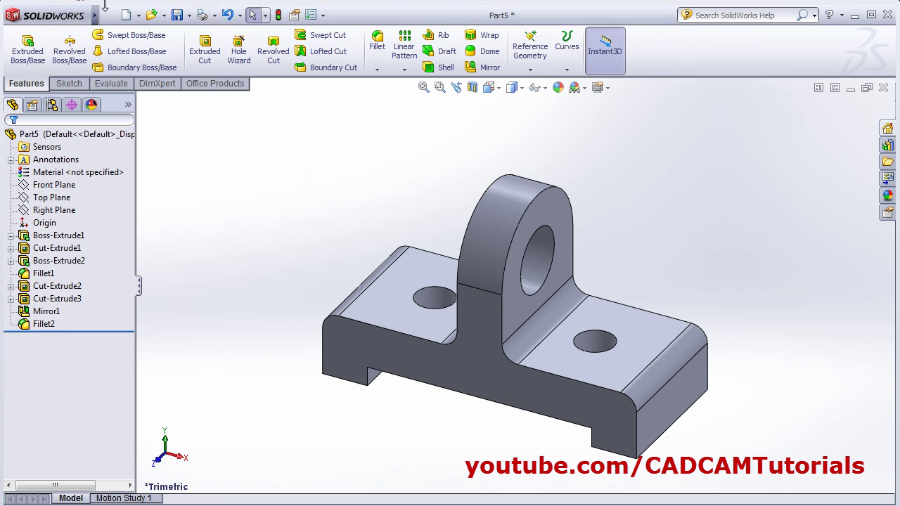